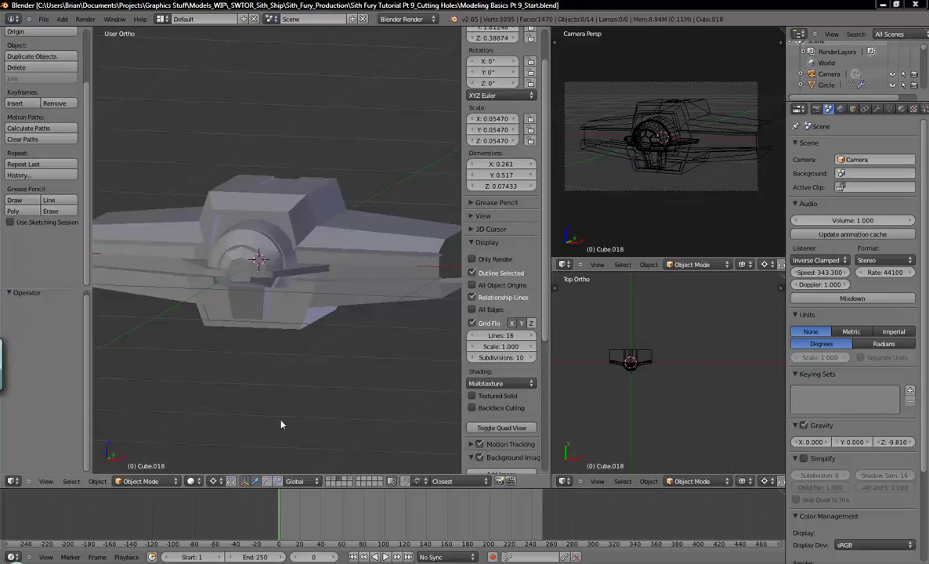
# Set the pivot point to Median Point and check the ship's reference screenshot in Windows Photo Gallery.
pyautogui.click(213, 481)
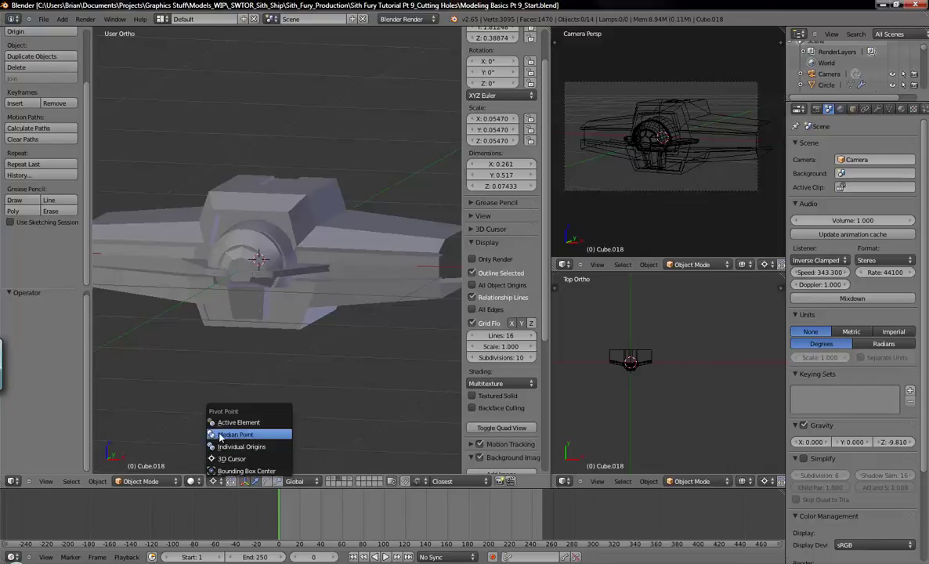
pyautogui.click(205, 405)
pyautogui.click(200, 533)
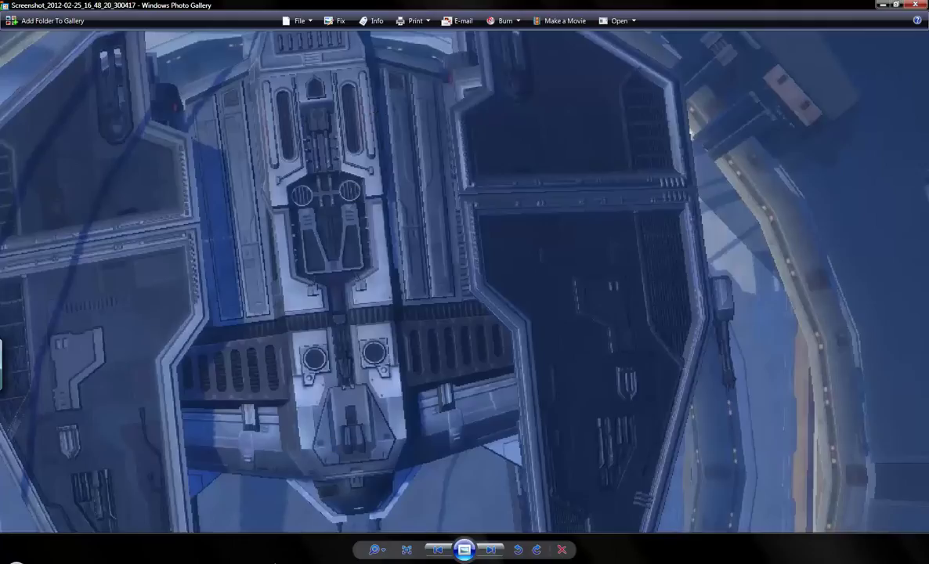
pyautogui.click(268, 561)
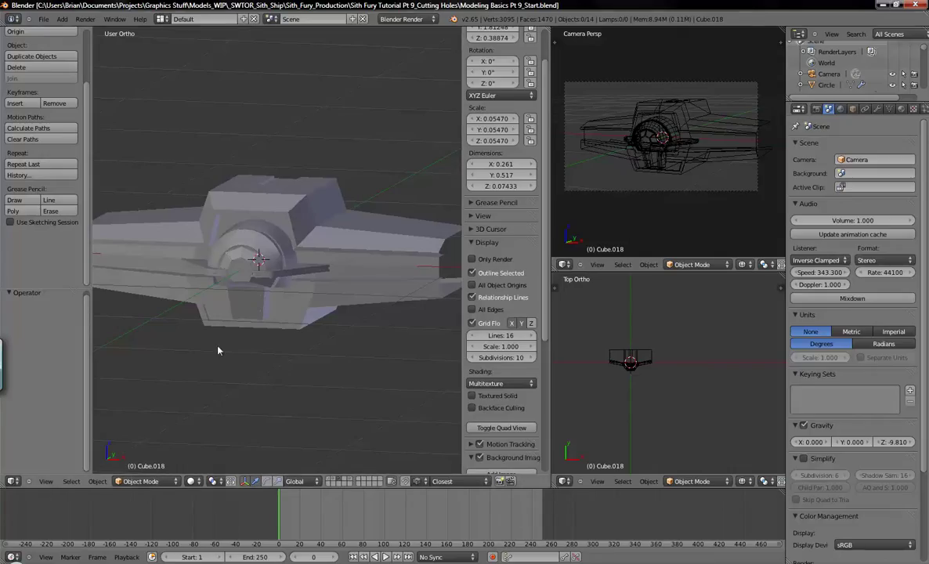
# Move the four-part slanted front panels and the notched top plate from layer 1 to layer 4, and show layer 4.
pyautogui.press('1')
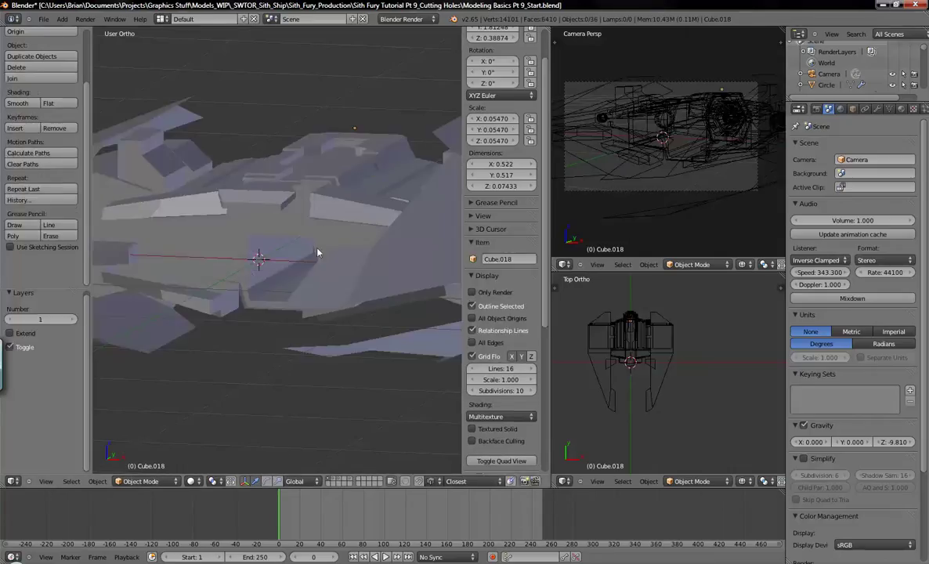
pyautogui.rightClick(330, 203)
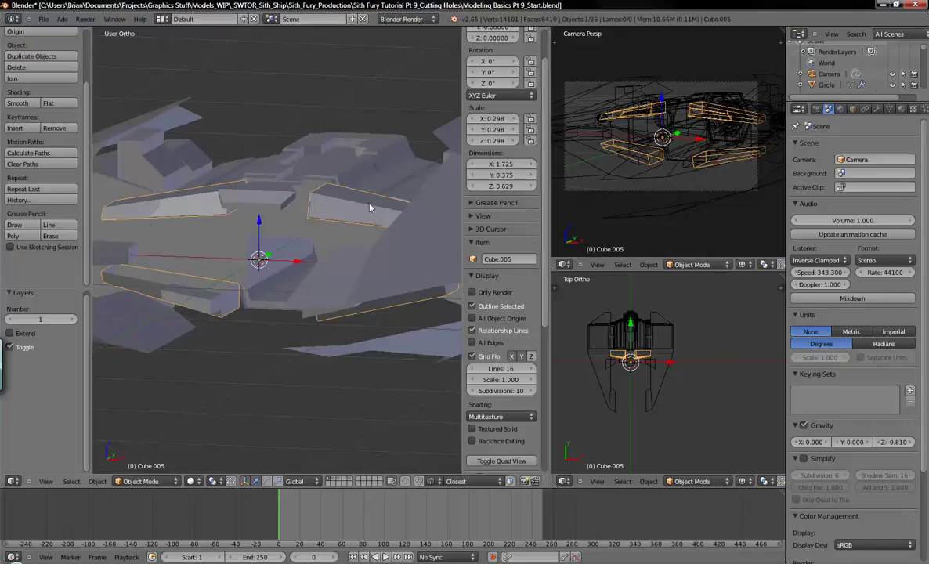
pyautogui.keyDown('shift'); pyautogui.rightClick(381, 146); pyautogui.keyUp('shift')
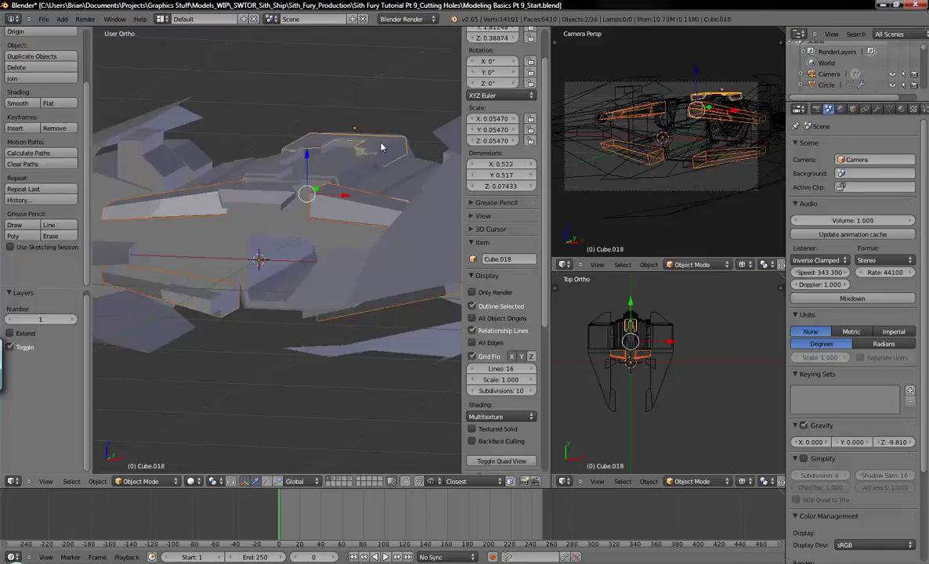
pyautogui.scroll(3, 370, 202)
pyautogui.moveTo(370, 203); pyautogui.dragTo(376, 209, button='middle')
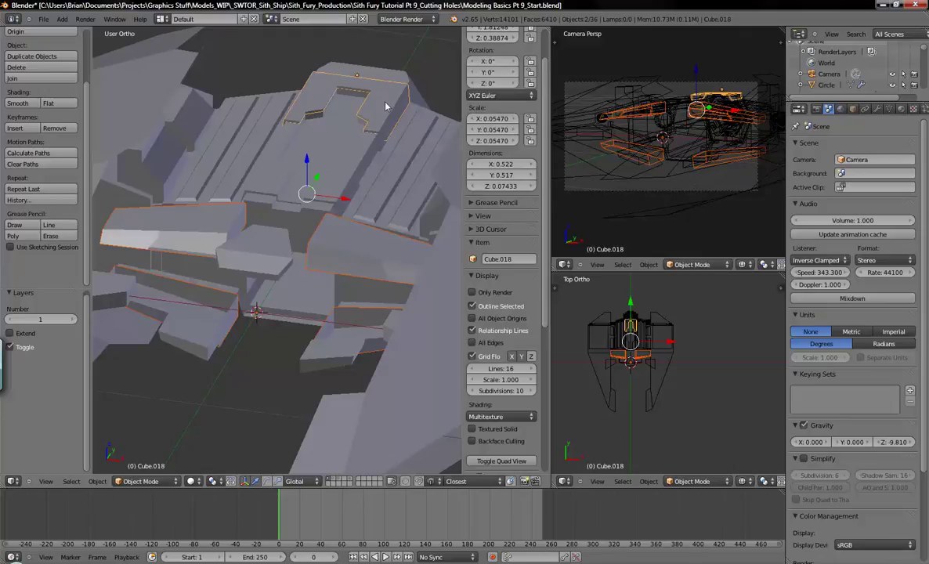
pyautogui.press('m')
pyautogui.press('4')
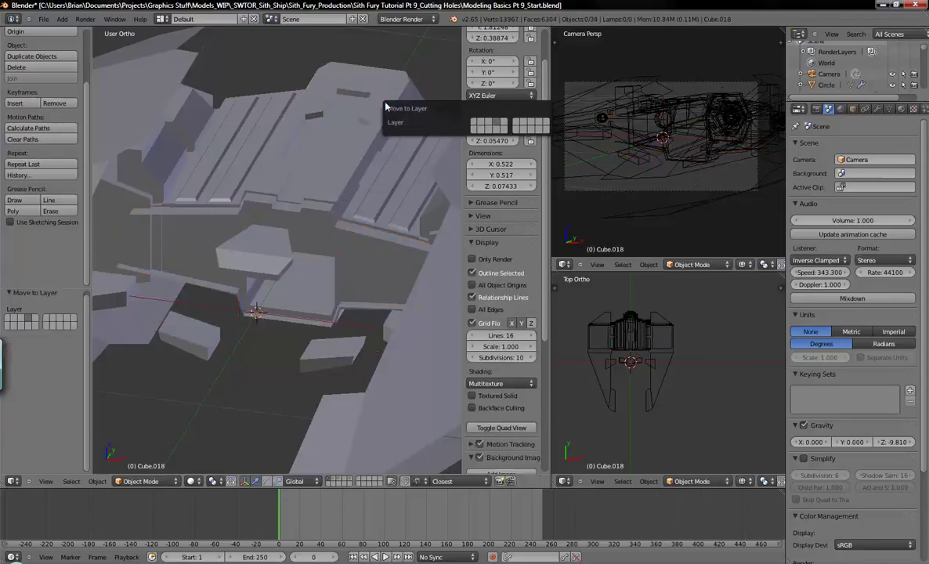
pyautogui.press('Return')
pyautogui.press('4')
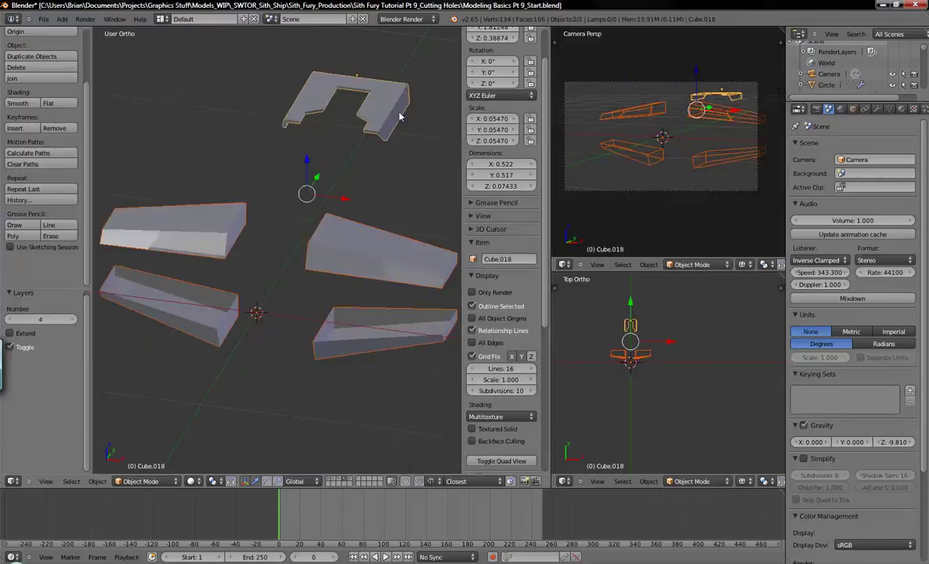
# Add a 14-vertex mesh circle with radius 1 in the top wireframe view of the notched plate.
pyautogui.press('KP_7')
pyautogui.press('z')
pyautogui.keyDown('shift'); pyautogui.moveTo(400, 114); pyautogui.dragTo(332, 290, button='middle'); pyautogui.keyUp('shift')
pyautogui.press('a')
pyautogui.keyDown('shift'); pyautogui.moveTo(309, 206); pyautogui.dragTo(375, 276, button='middle'); pyautogui.keyUp('shift')
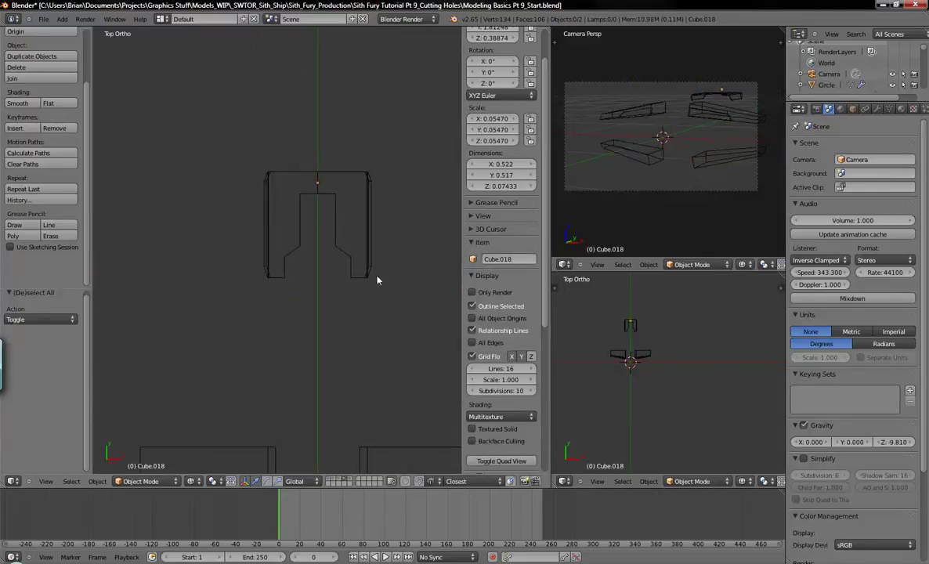
pyautogui.keyDown('shift'); pyautogui.moveTo(379, 240); pyautogui.dragTo(332, 273, button='middle'); pyautogui.keyUp('shift')
pyautogui.scroll(2, 332, 273)
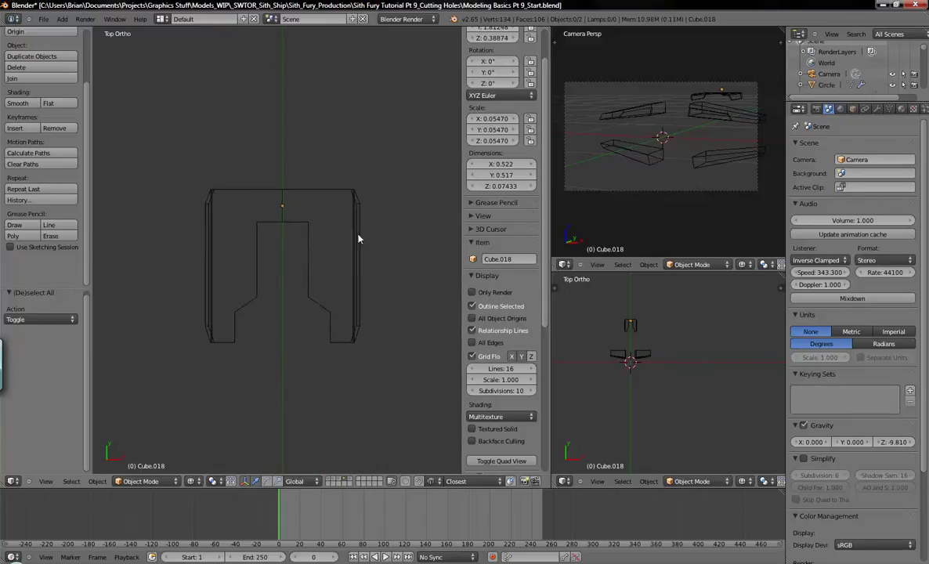
pyautogui.hotkey('shift', 'a')
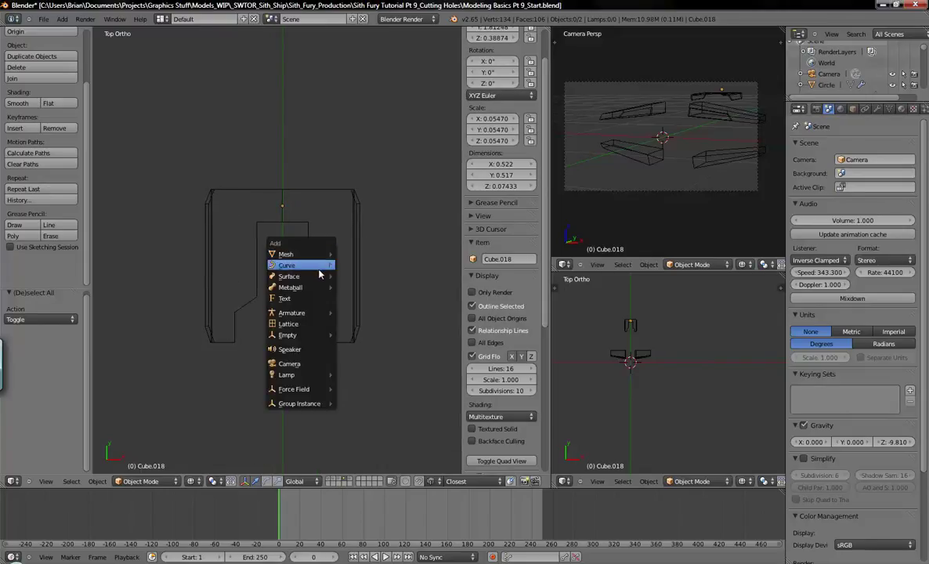
pyautogui.click(354, 275)
# Scale the circle to about 0.151 and move it over the notched plate's rear corner on the +X side.
pyautogui.scroll(-4, 321, 359)
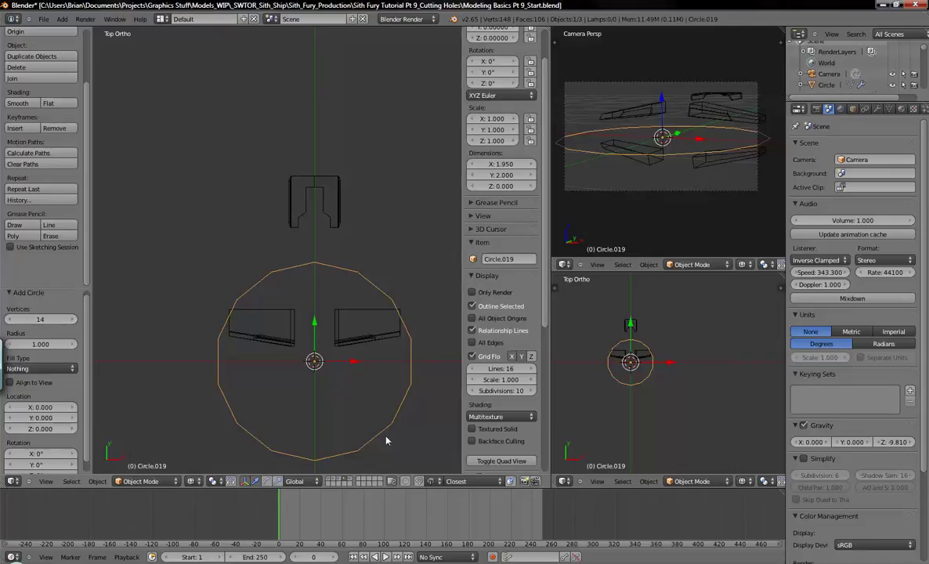
pyautogui.press('s')
pyautogui.click(321, 378)
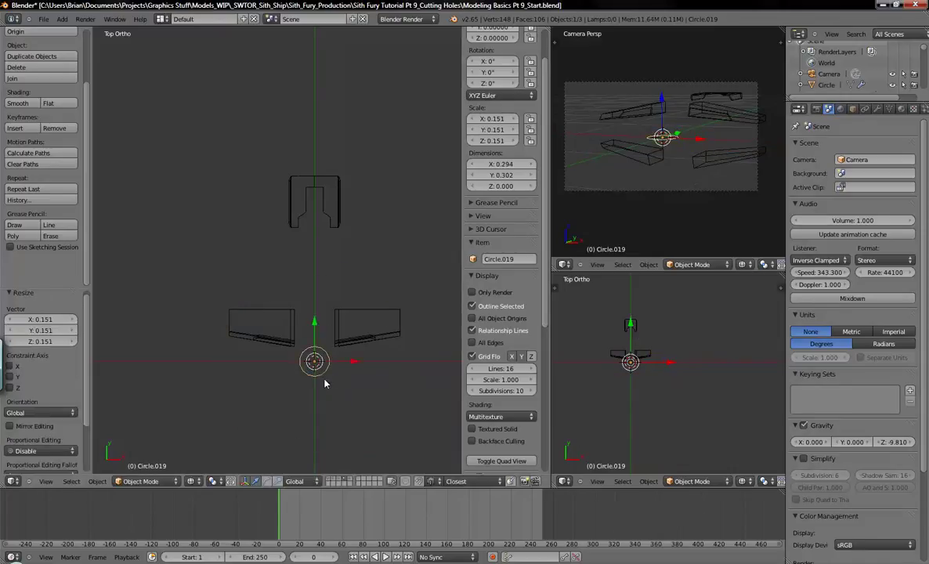
pyautogui.moveTo(314, 328); pyautogui.dragTo(331, 154)
pyautogui.scroll(7, 310, 300)
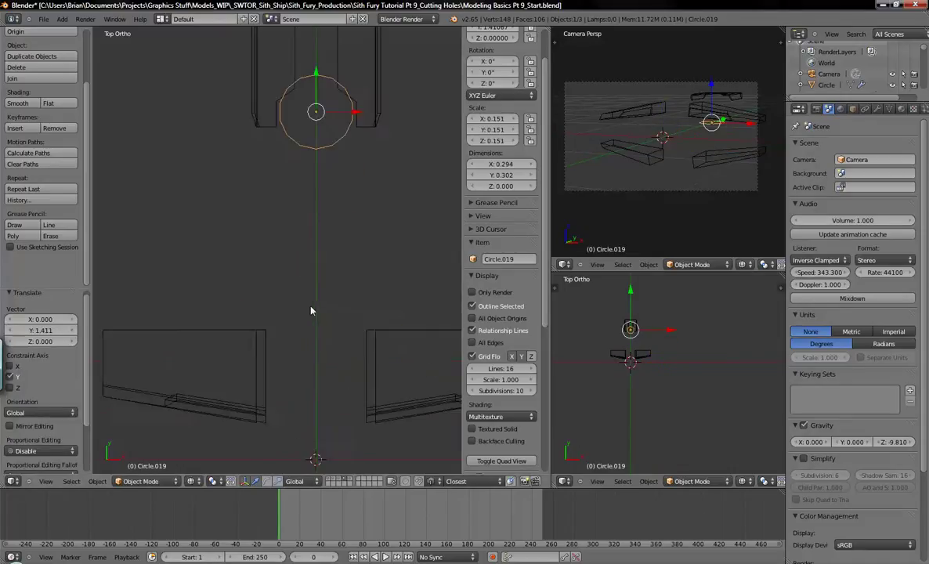
pyautogui.keyDown('shift'); pyautogui.moveTo(330, 140); pyautogui.dragTo(290, 370, button='middle'); pyautogui.keyUp('shift')
pyautogui.press('g')
pyautogui.click(384, 188)
# Stretch the circle into a long slot outline by moving its lower half of vertices along negative Y.
pyautogui.press('Tab')
pyautogui.click(314, 481)
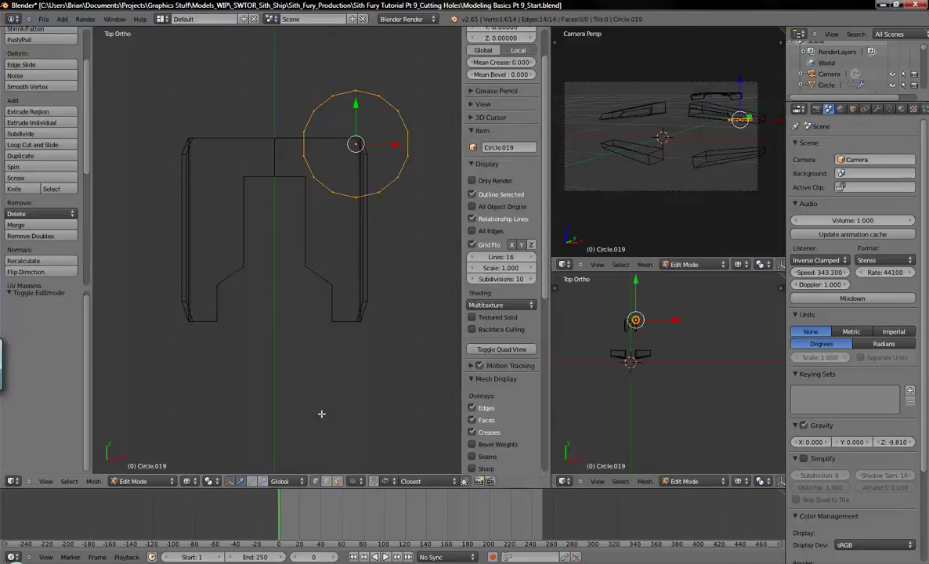
pyautogui.press('a')
pyautogui.press('b')
pyautogui.moveTo(292, 145); pyautogui.dragTo(449, 244)
pyautogui.moveTo(357, 136); pyautogui.dragTo(352, 376)
# Shrink the whole slot outline by about 0.304 and again by 0.712, and position it over the plate's +X arm.
pyautogui.press('a')
pyautogui.press('a')
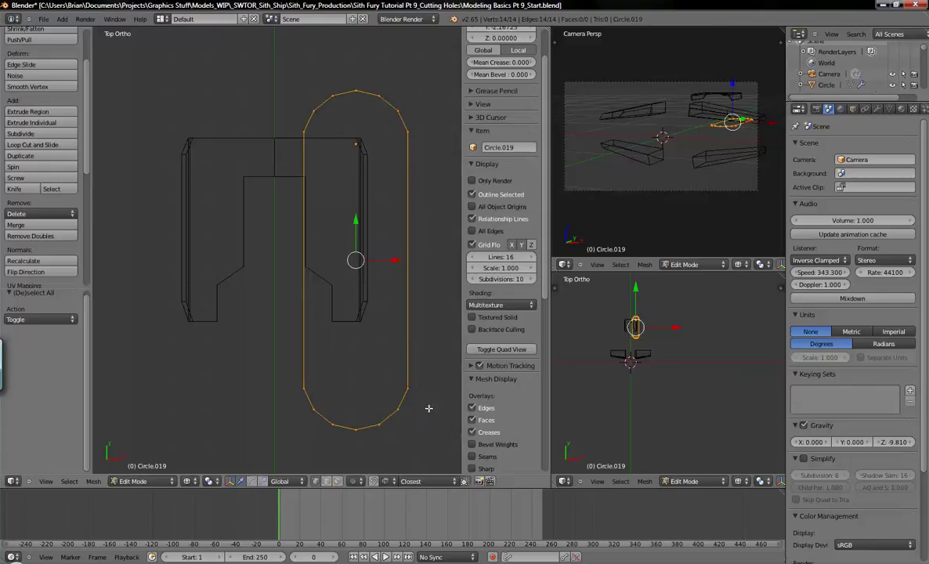
pyautogui.press('s')
pyautogui.click(345, 288)
pyautogui.press('g')
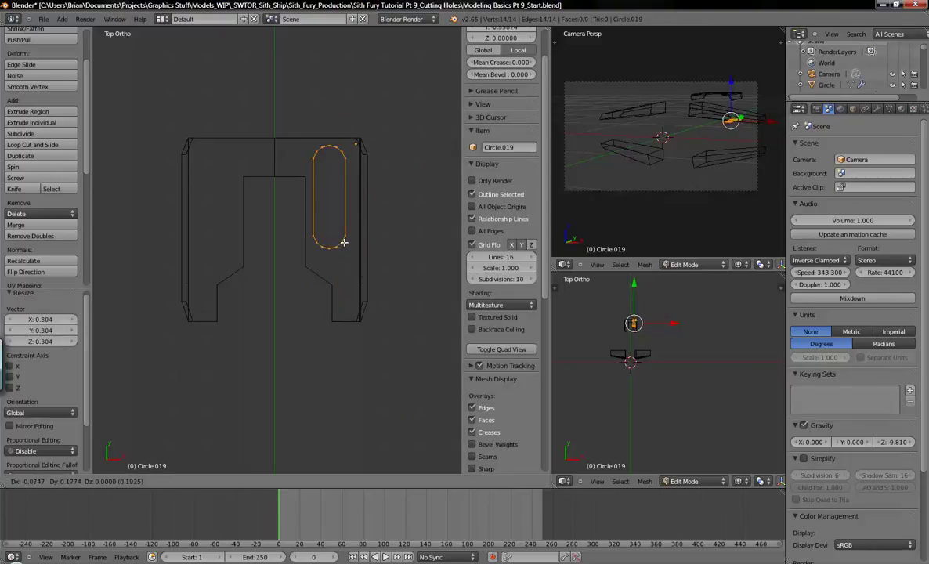
pyautogui.click(334, 229)
pyautogui.press('s')
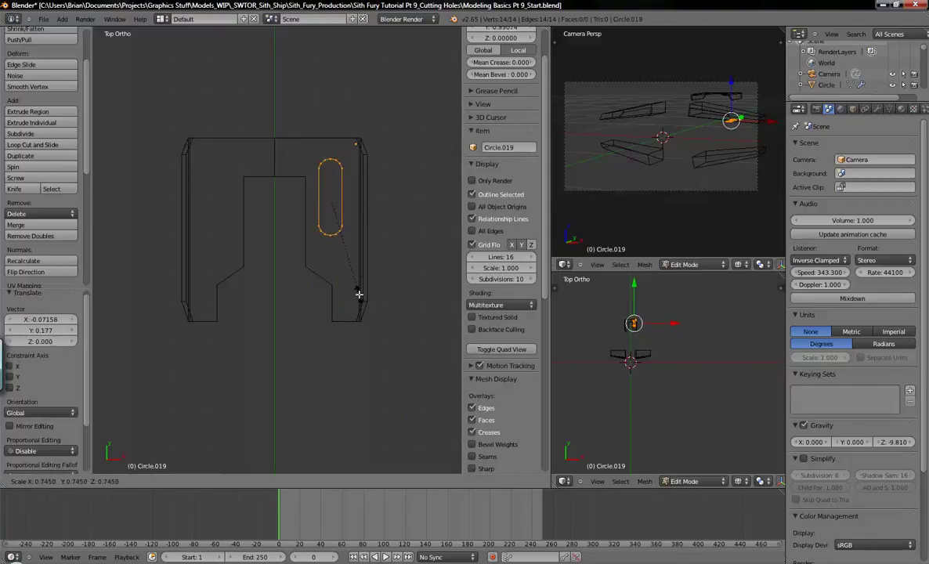
pyautogui.click(340, 235)
pyautogui.press('g')
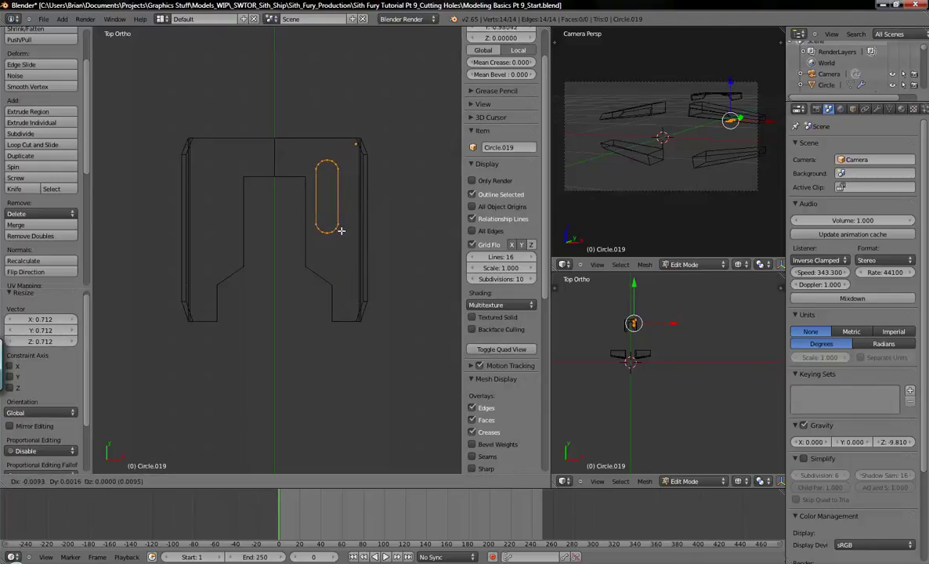
pyautogui.rightClick(349, 219)
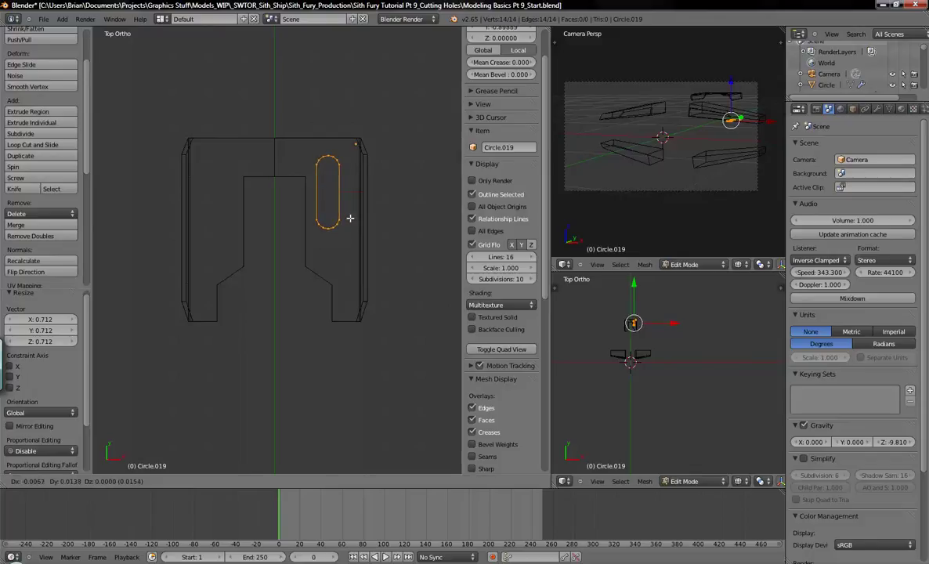
# Lengthen the slot outline to about 0.281 by moving its lower end's vertices along negative Y.
pyautogui.press('a')
pyautogui.press('b')
pyautogui.moveTo(307, 208); pyautogui.dragTo(351, 235)
pyautogui.moveTo(328, 189); pyautogui.dragTo(328, 213)
pyautogui.moveTo(327, 214); pyautogui.dragTo(317, 318, button='middle')
pyautogui.press('a')
# Raise the slot outline along Z above the plate in solid shading, and return to Object Mode.
pyautogui.moveTo(338, 290); pyautogui.dragTo(331, 153)
pyautogui.press('z')
pyautogui.moveTo(373, 249)
pyautogui.mouseDown(button='middle')
pyautogui.moveTo(358, 245)
pyautogui.moveTo(356, 325)
pyautogui.moveTo(330, 307)
pyautogui.mouseUp(button='middle')
pyautogui.press('g')
pyautogui.press('z')
pyautogui.click(333, 280)
pyautogui.keyDown('shift'); pyautogui.moveTo(363, 367); pyautogui.dragTo(323, 317, button='middle'); pyautogui.keyUp('shift')
pyautogui.scroll(3, 344, 333)
pyautogui.press('a')
pyautogui.press('Tab')
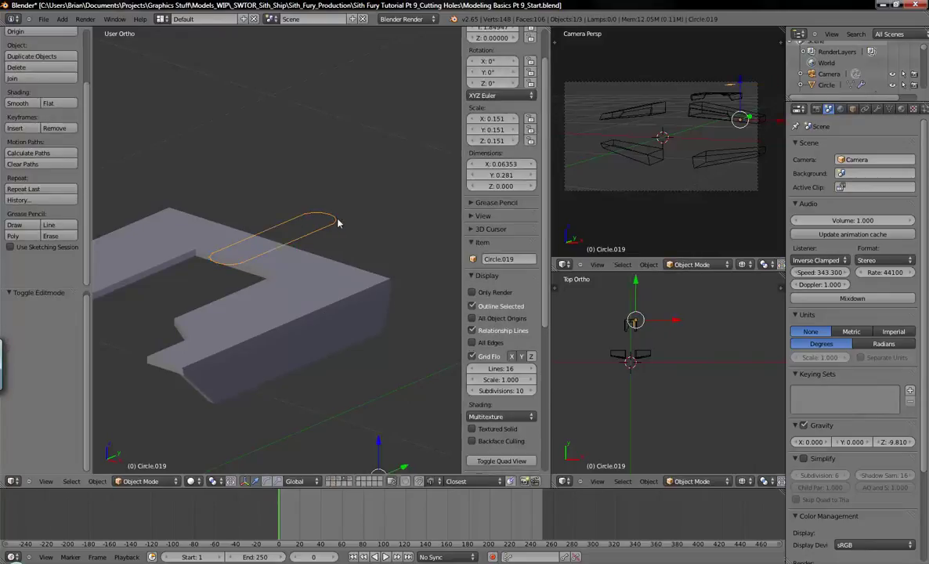
# Enable snapping during transform and set the snap element to Vertex.
pyautogui.press('g')
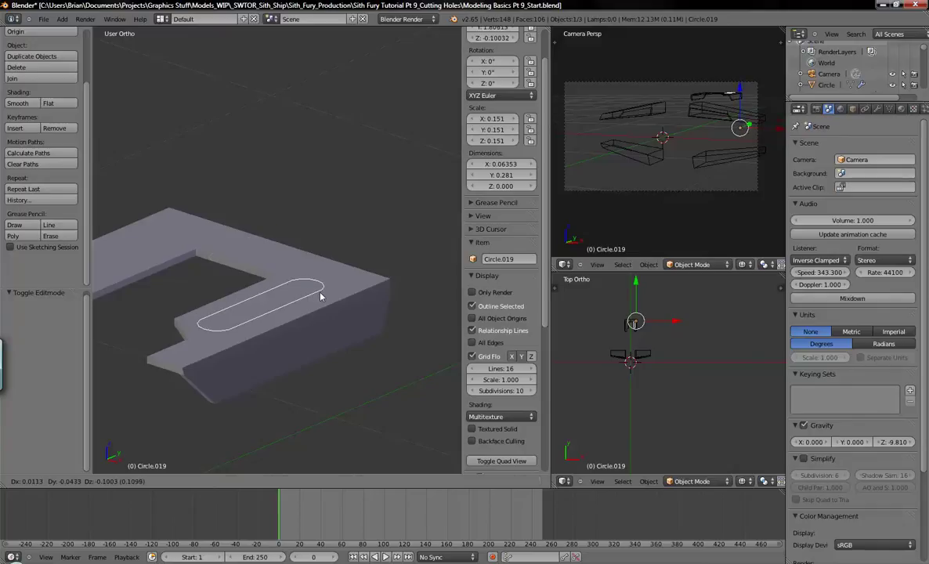
pyautogui.rightClick(320, 293)
pyautogui.click(420, 481)
pyautogui.click(428, 481)
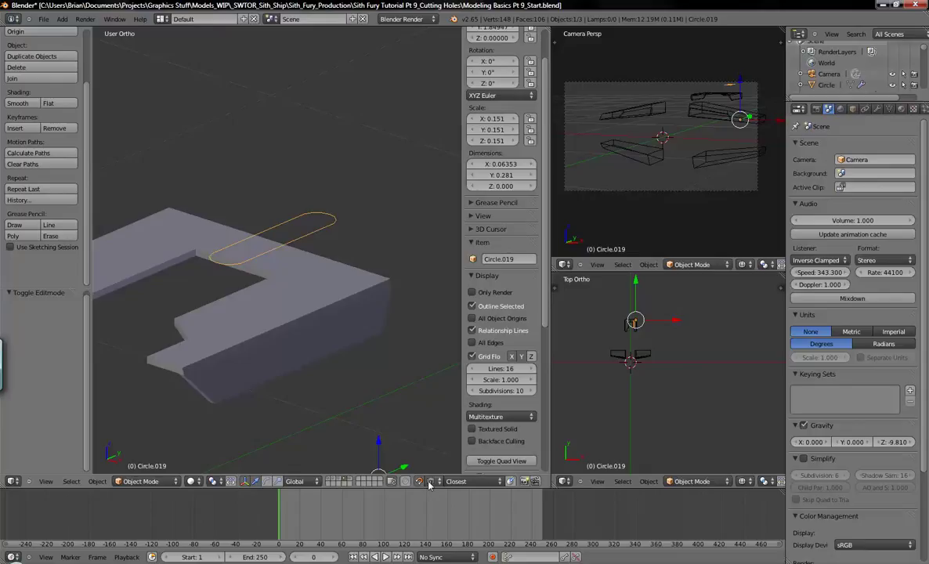
pyautogui.click(432, 483)
pyautogui.click(439, 460)
pyautogui.click(433, 482)
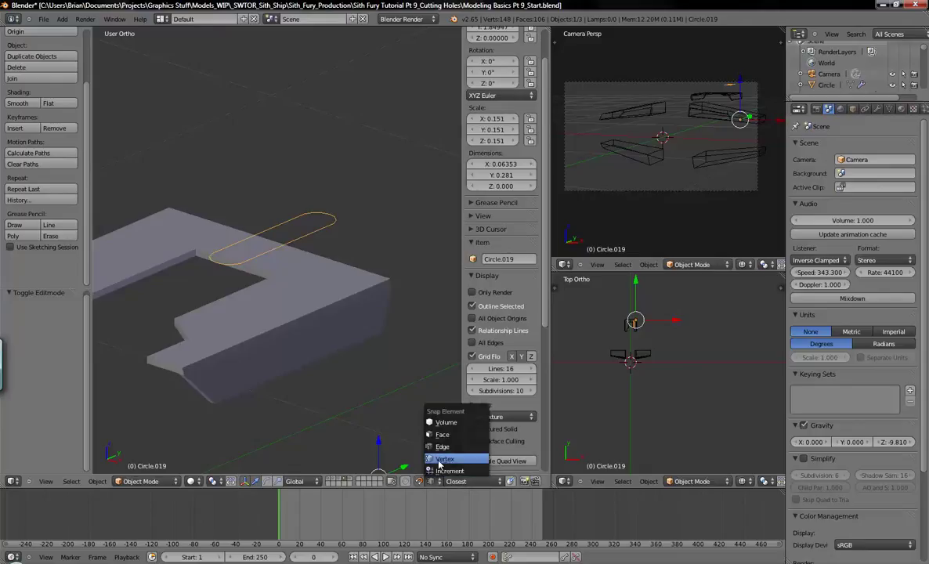
pyautogui.click(442, 460)
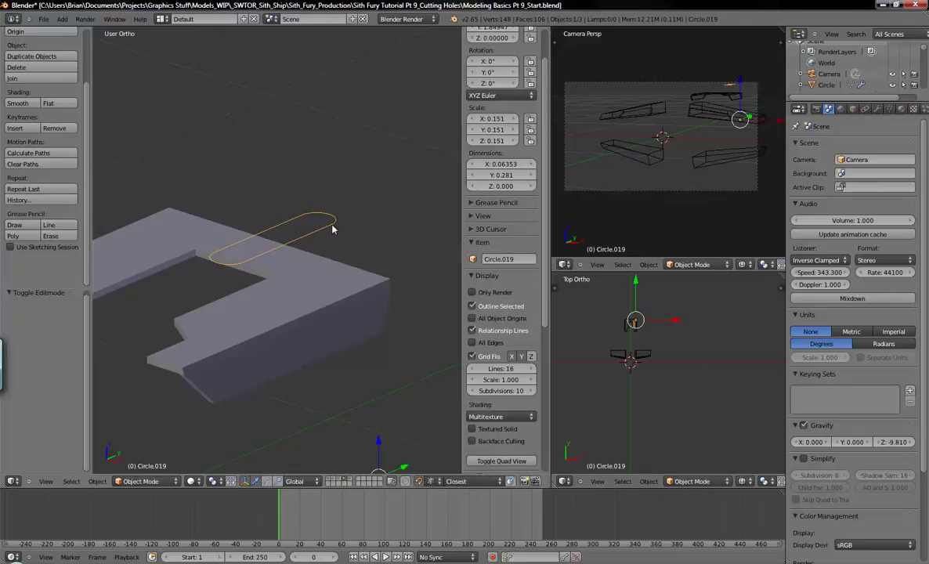
# Try snapping the slot outline along Z down to the plate's corner vertex, and undo the move.
pyautogui.press('g')
pyautogui.press('z')
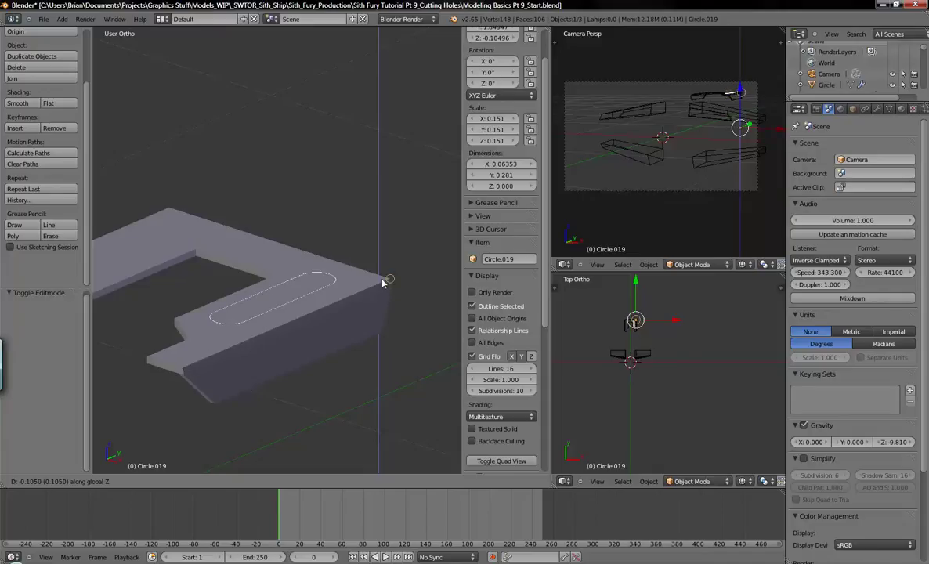
pyautogui.press('Return')
pyautogui.moveTo(386, 282); pyautogui.dragTo(325, 329, button='middle')
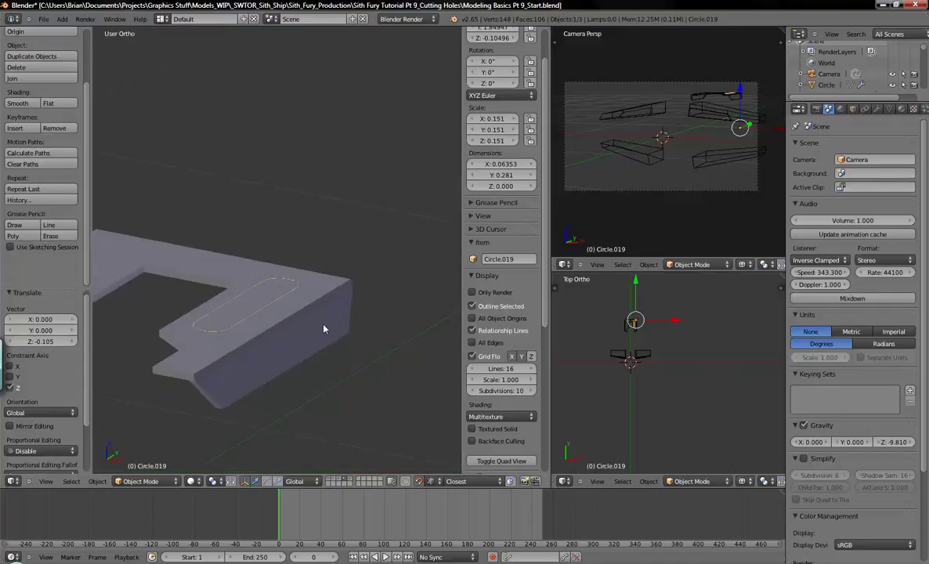
pyautogui.hotkey('ctrl', 'z')
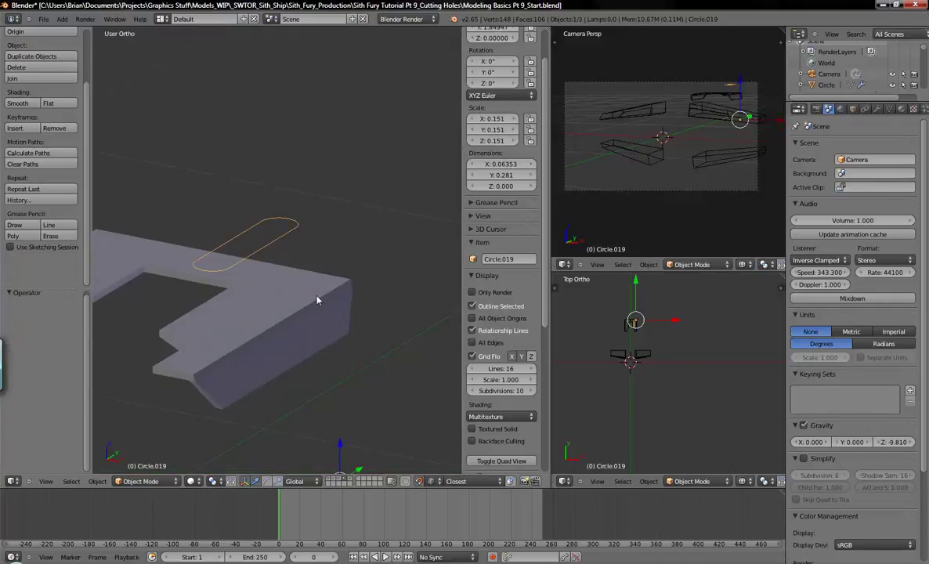
# Add a Shrinkwrap modifier to the slot outline.
pyautogui.click(879, 108)
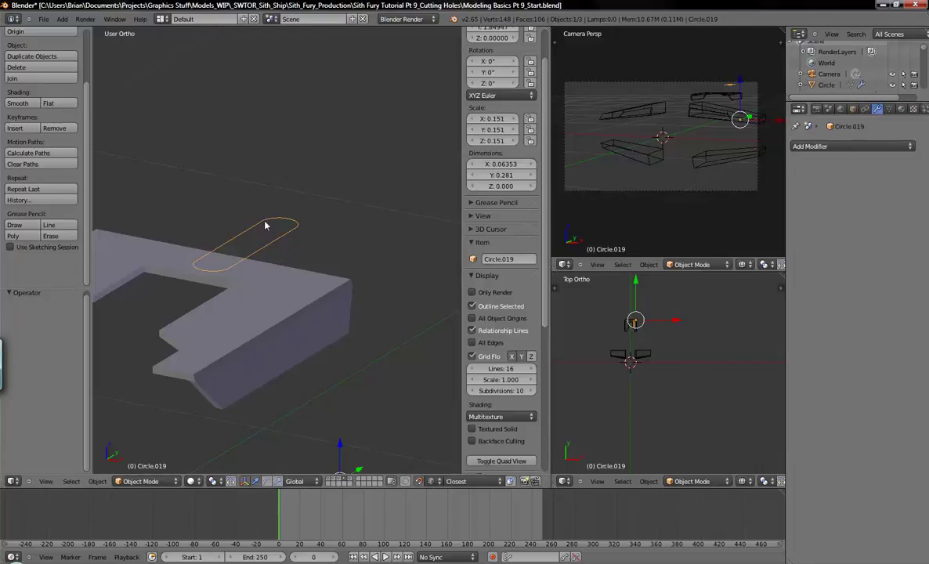
pyautogui.click(744, 146)
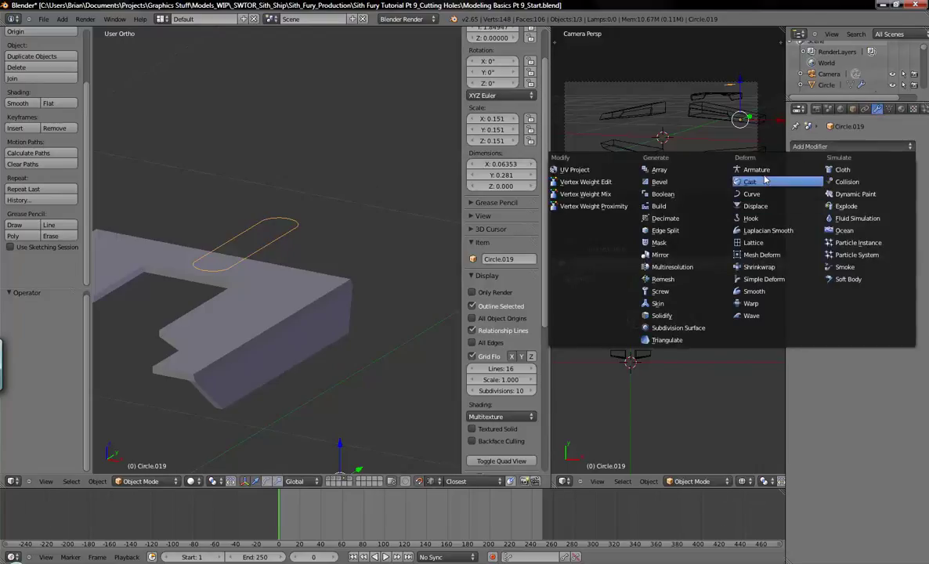
pyautogui.click(758, 266)
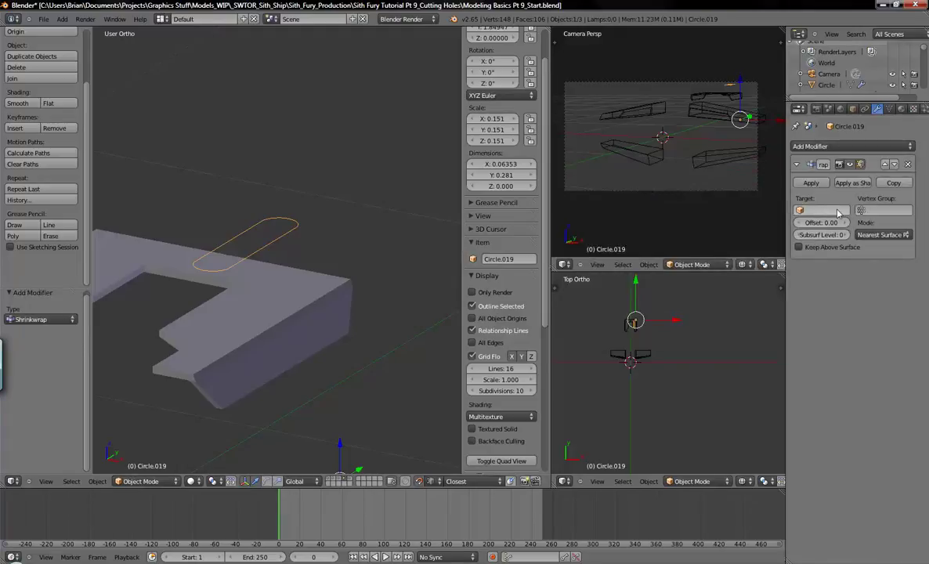
# Check the notched plate's object name for use as the Shrinkwrap target, and reselect the slot outline.
pyautogui.rightClick(324, 300)
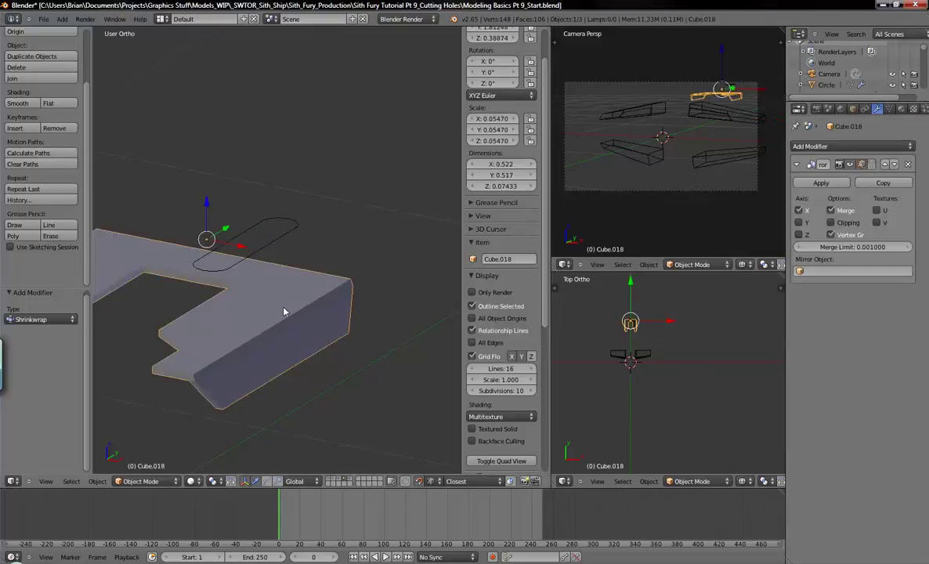
pyautogui.keyDown('shift'); pyautogui.moveTo(280, 329); pyautogui.dragTo(328, 325, button='middle'); pyautogui.keyUp('shift')
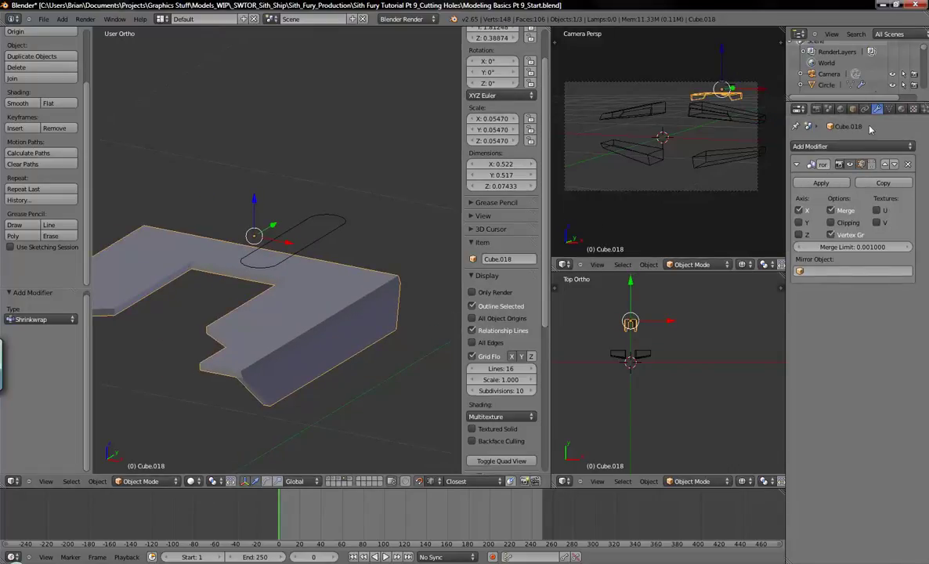
pyautogui.rightClick(344, 225)
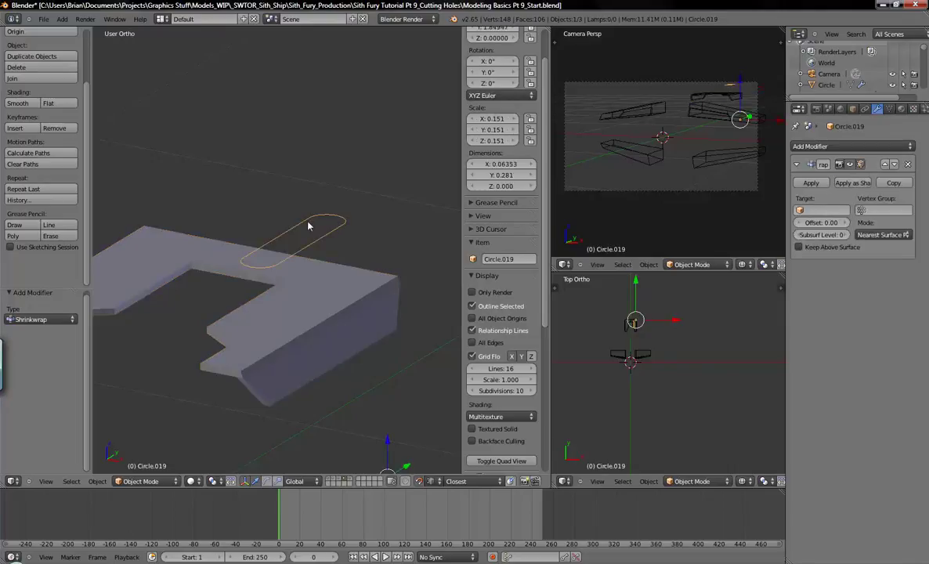
# Set the Shrinkwrap modifier's target to Cube.018.
pyautogui.click(841, 210)
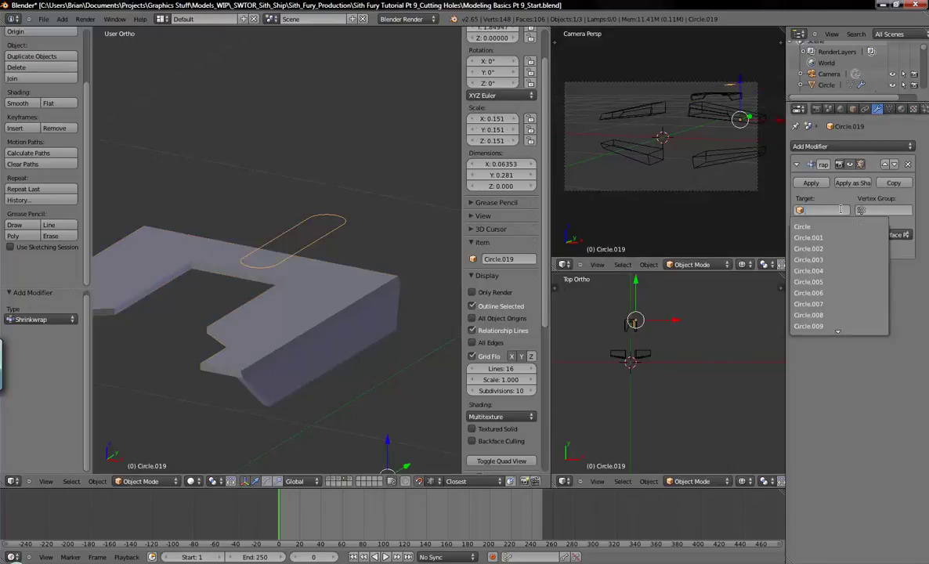
pyautogui.write('cube.018')
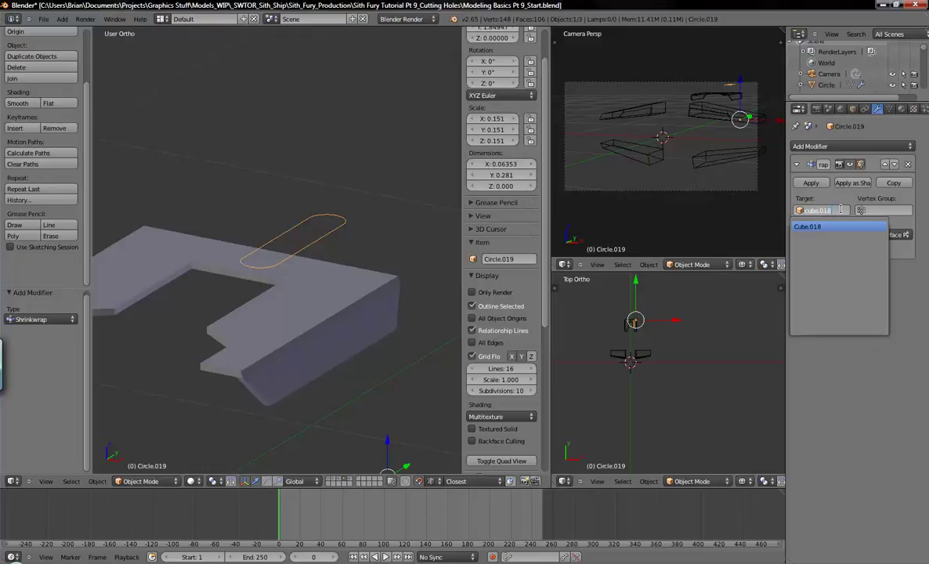
pyautogui.press('Return')
# Apply the Shrinkwrap modifier on the slot outline.
pyautogui.moveTo(360, 313)
pyautogui.mouseDown(button='middle')
pyautogui.moveTo(306, 320)
pyautogui.moveTo(326, 308)
pyautogui.moveTo(342, 314)
pyautogui.mouseUp(button='middle')
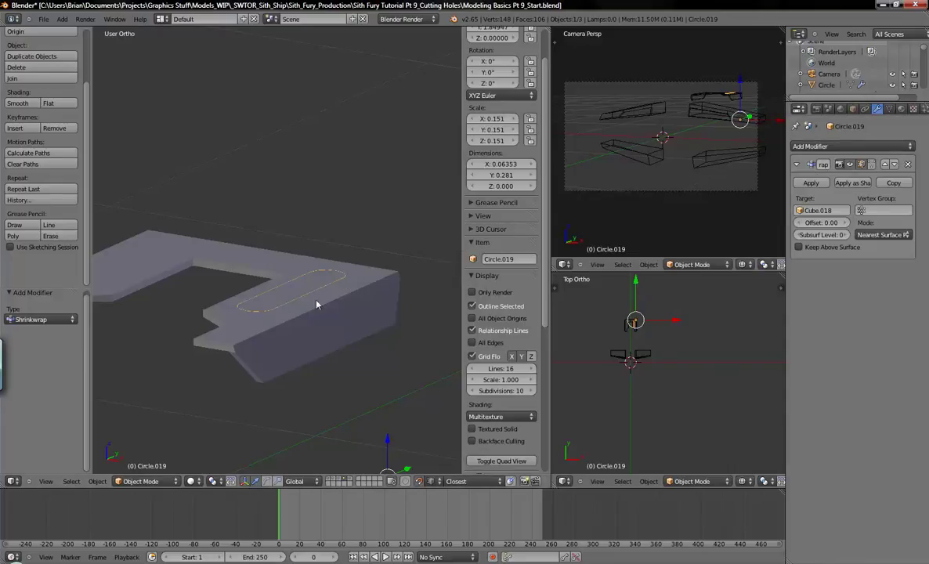
pyautogui.keyDown('shift'); pyautogui.moveTo(289, 319); pyautogui.dragTo(302, 330, button='middle'); pyautogui.keyUp('shift')
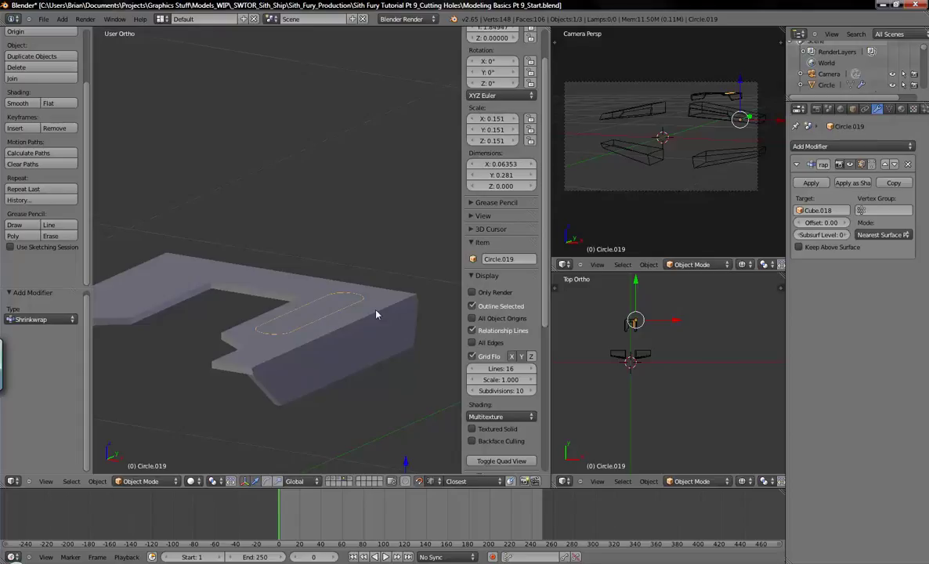
pyautogui.moveTo(376, 315); pyautogui.dragTo(391, 354, button='middle')
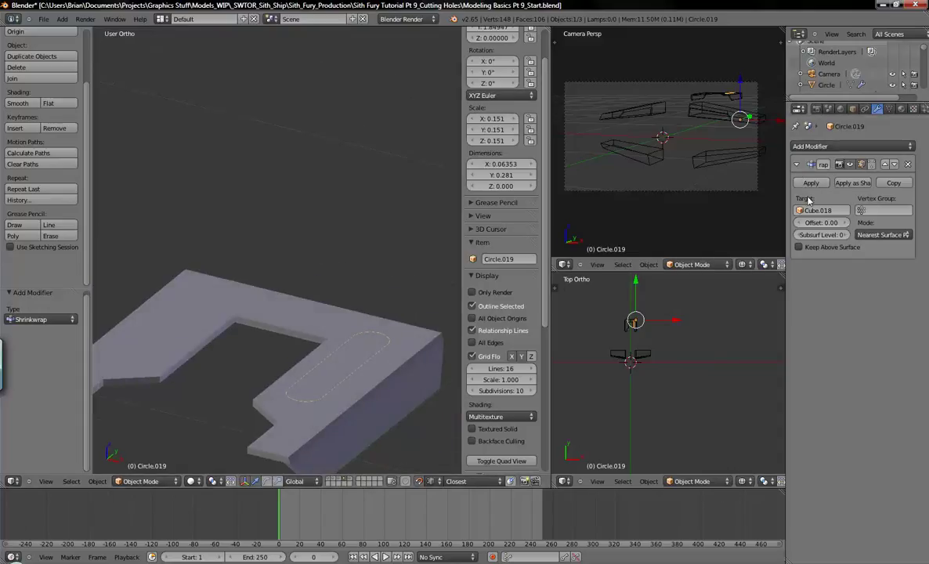
pyautogui.keyDown('shift'); pyautogui.moveTo(369, 353); pyautogui.dragTo(353, 283, button='middle'); pyautogui.keyUp('shift')
pyautogui.press('z')
pyautogui.press('z')
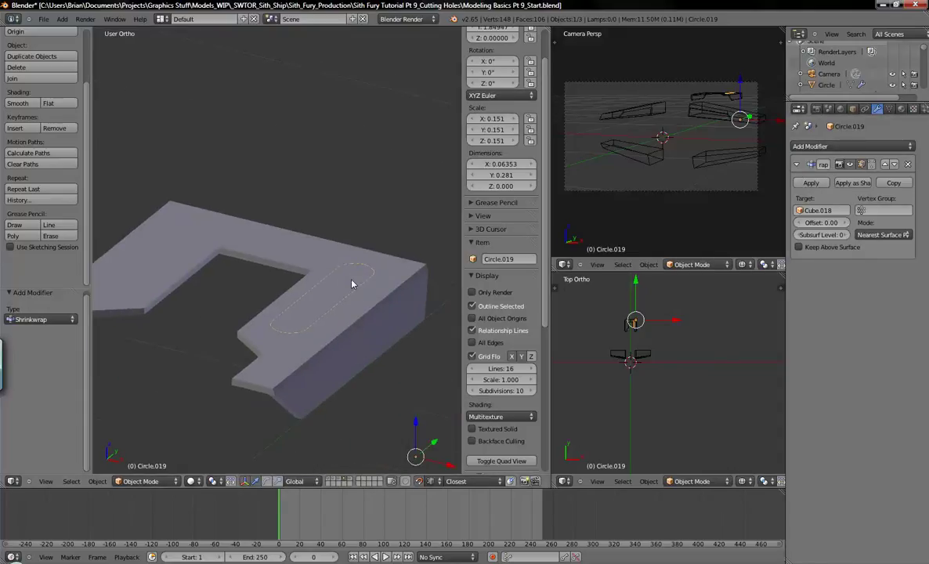
pyautogui.scroll(1, 352, 285)
pyautogui.click(811, 183)
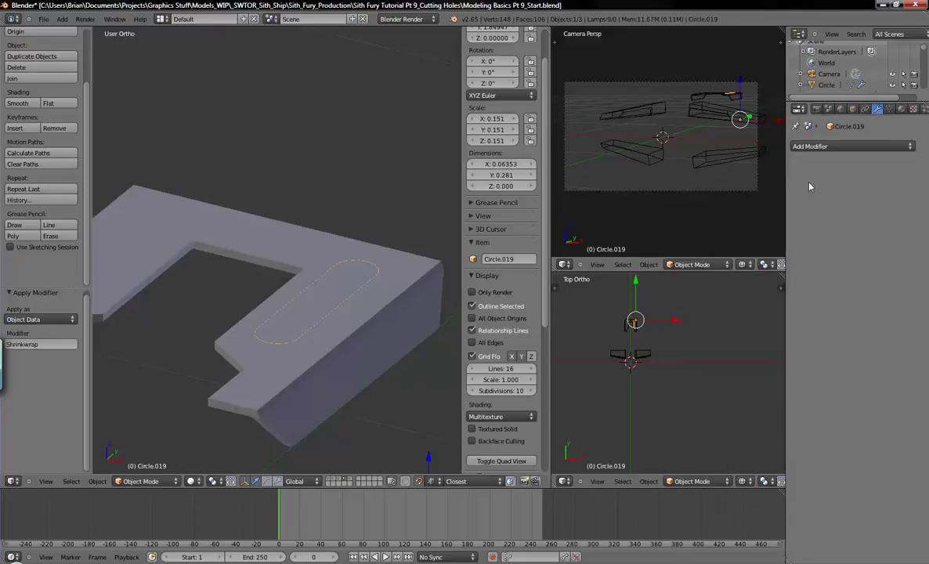
# Try joining the notched plate and the slot outline with the outline as the active object, and undo the join.
pyautogui.moveTo(401, 317); pyautogui.dragTo(373, 322, button='middle')
pyautogui.rightClick(373, 321)
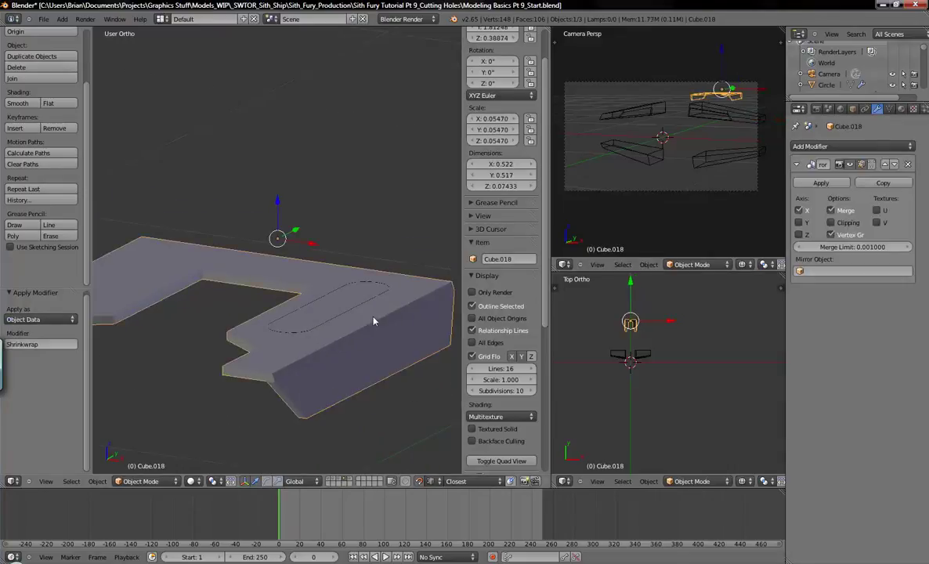
pyautogui.keyDown('shift'); pyautogui.rightClick(346, 313); pyautogui.keyUp('shift')
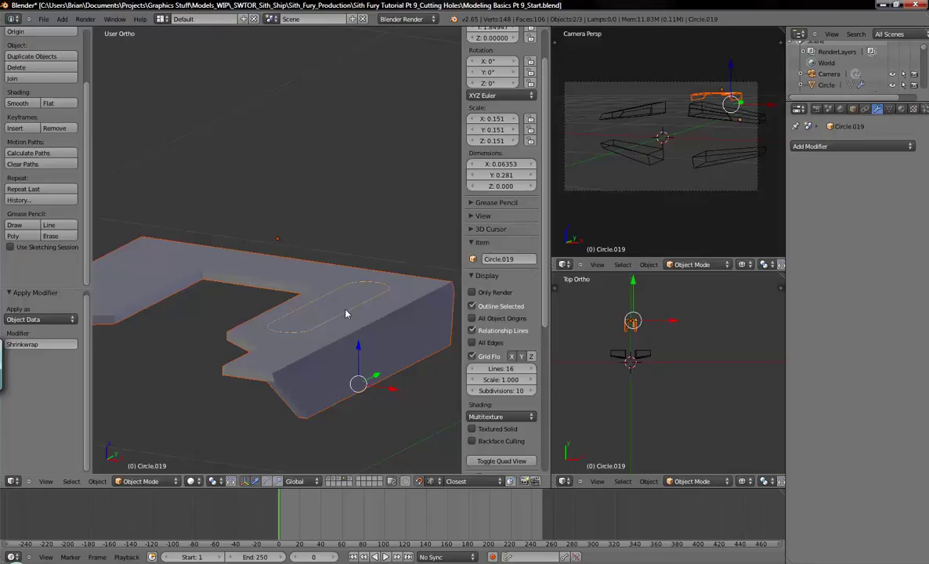
pyautogui.hotkey('ctrl', 'j')
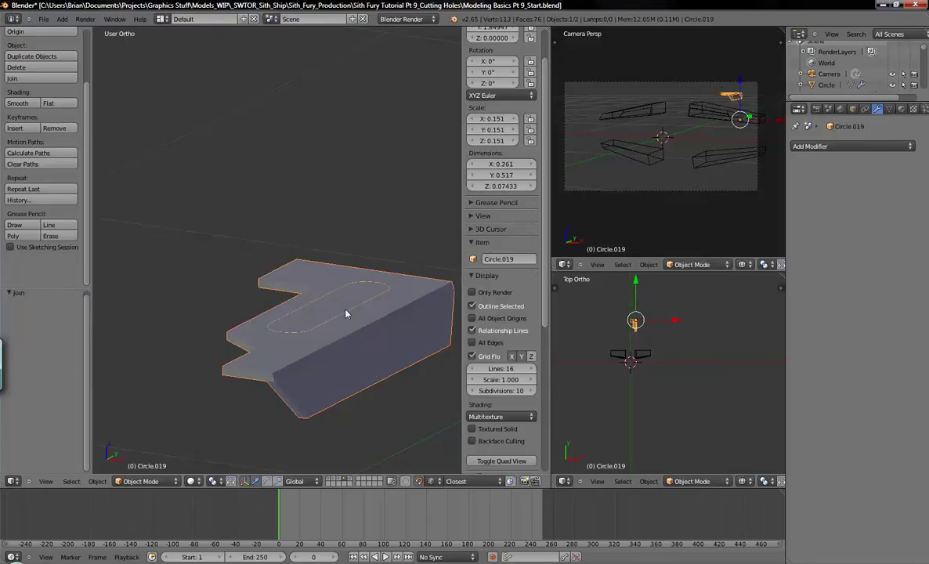
pyautogui.hotkey('ctrl', 'z')
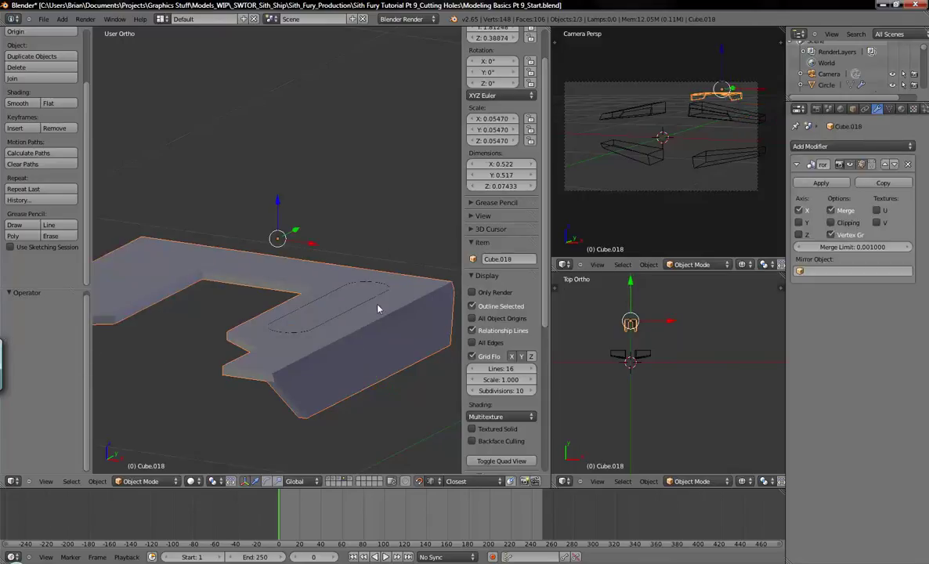
# Join the slot outline and the notched plate with the plate as the active object, and undo the join.
pyautogui.rightClick(319, 307)
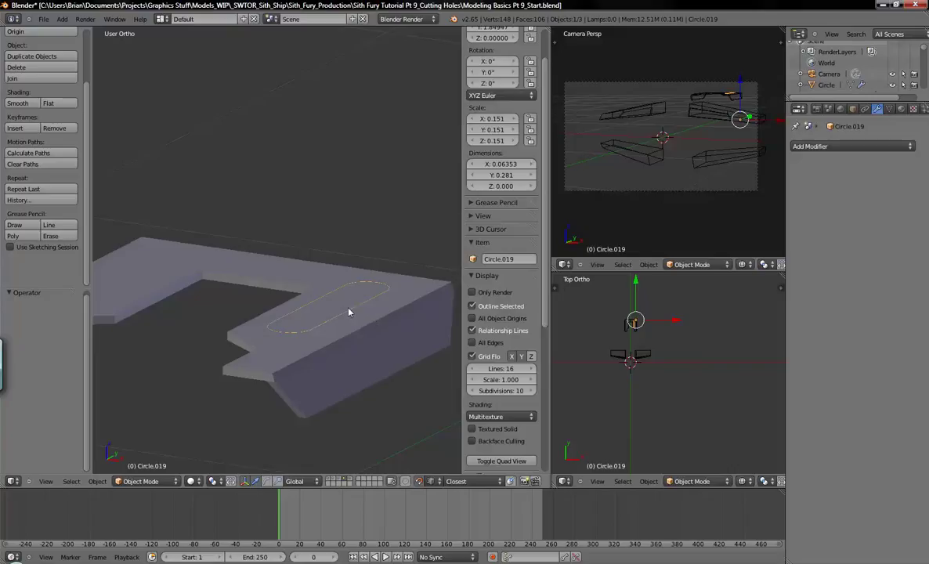
pyautogui.keyDown('shift'); pyautogui.rightClick(393, 318); pyautogui.keyUp('shift')
pyautogui.hotkey('ctrl', 'j')
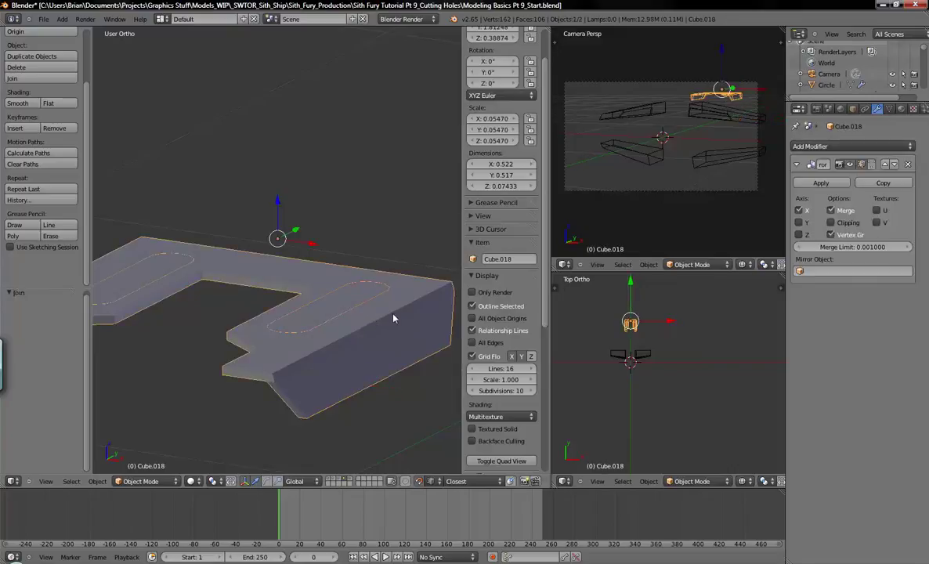
pyautogui.scroll(3, 339, 341)
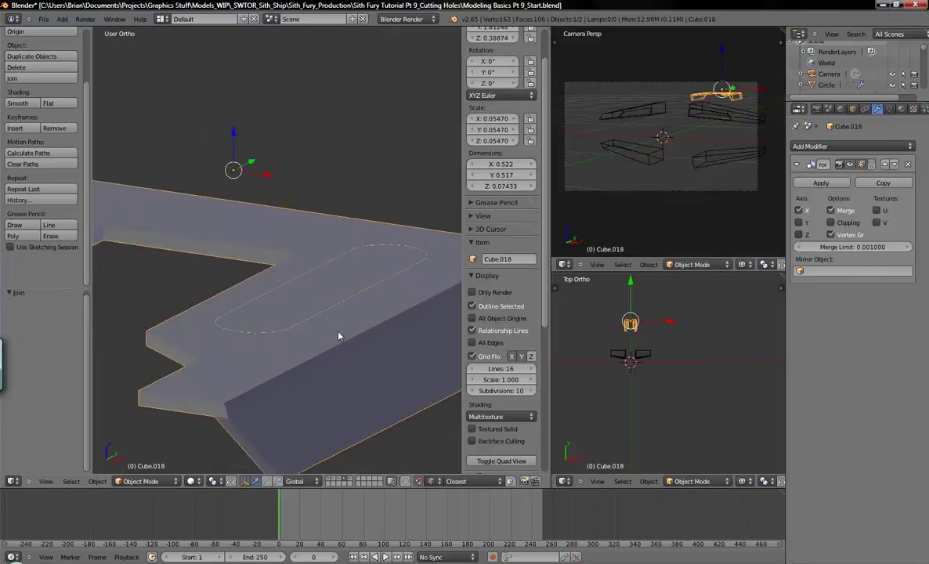
pyautogui.keyDown('shift'); pyautogui.moveTo(349, 331); pyautogui.dragTo(317, 331, button='middle'); pyautogui.keyUp('shift')
pyautogui.scroll(-3, 318, 331)
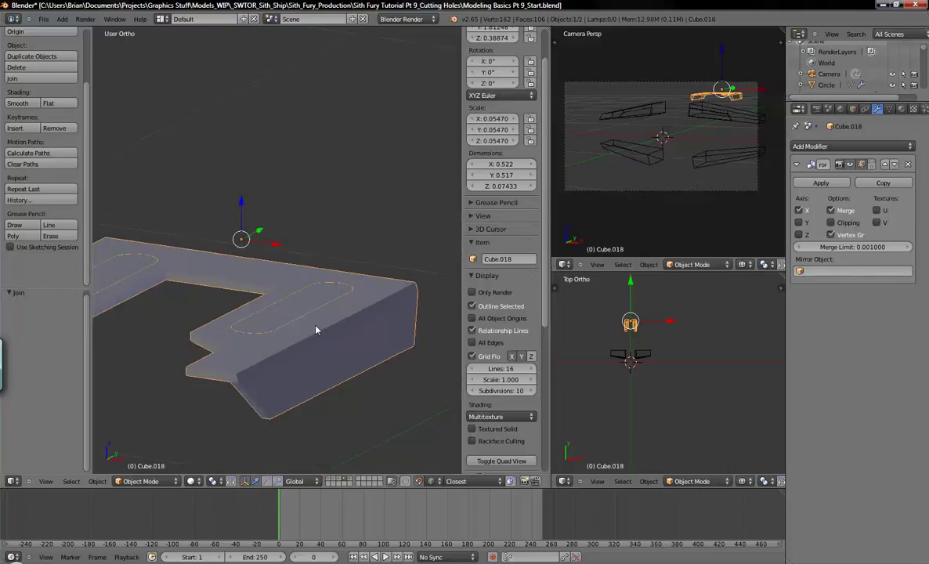
pyautogui.hotkey('ctrl', 'z')
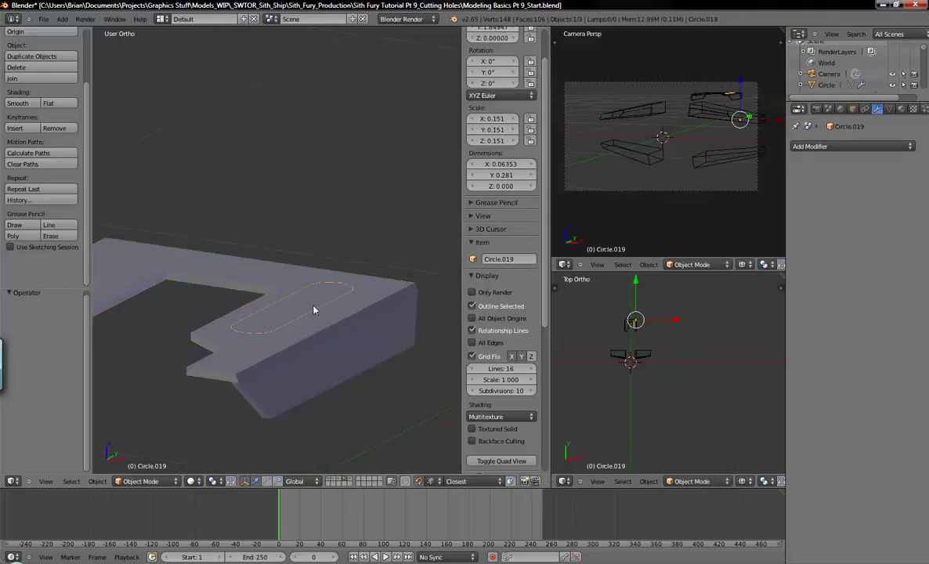
# Repeat the join with the plate selected first and the slot outline as the active object, and undo it.
pyautogui.rightClick(313, 309)
pyautogui.rightClick(314, 311)
pyautogui.rightClick(374, 329)
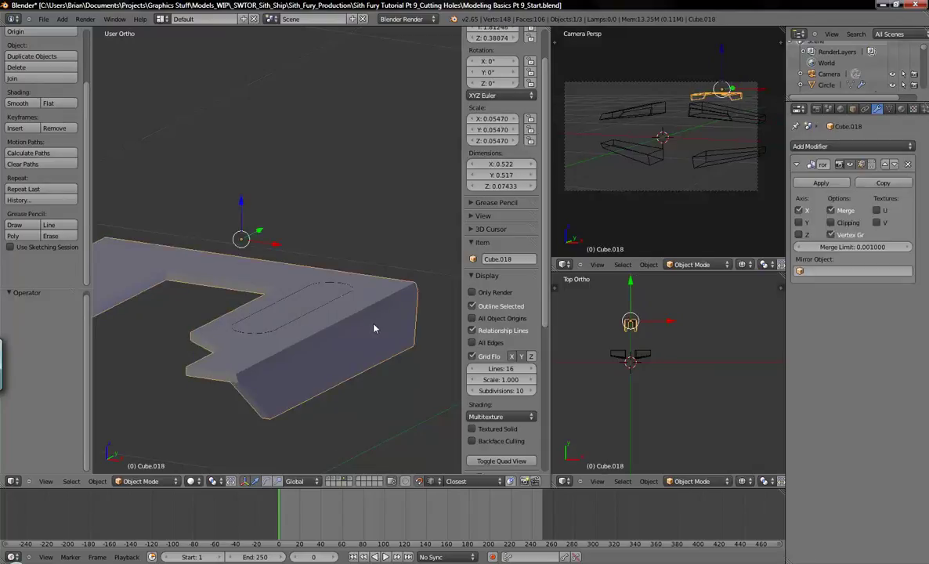
pyautogui.keyDown('shift'); pyautogui.rightClick(316, 313); pyautogui.keyUp('shift')
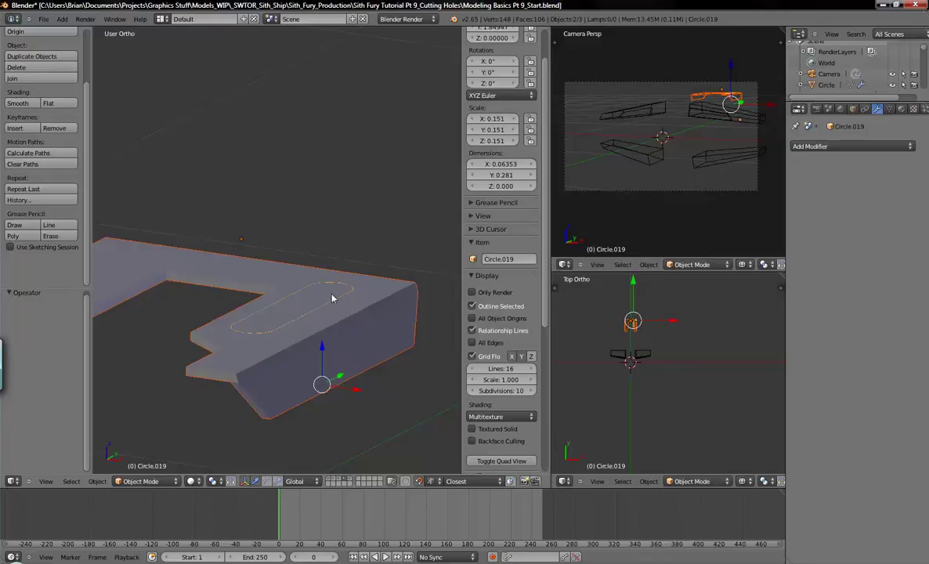
pyautogui.hotkey('ctrl', 'j')
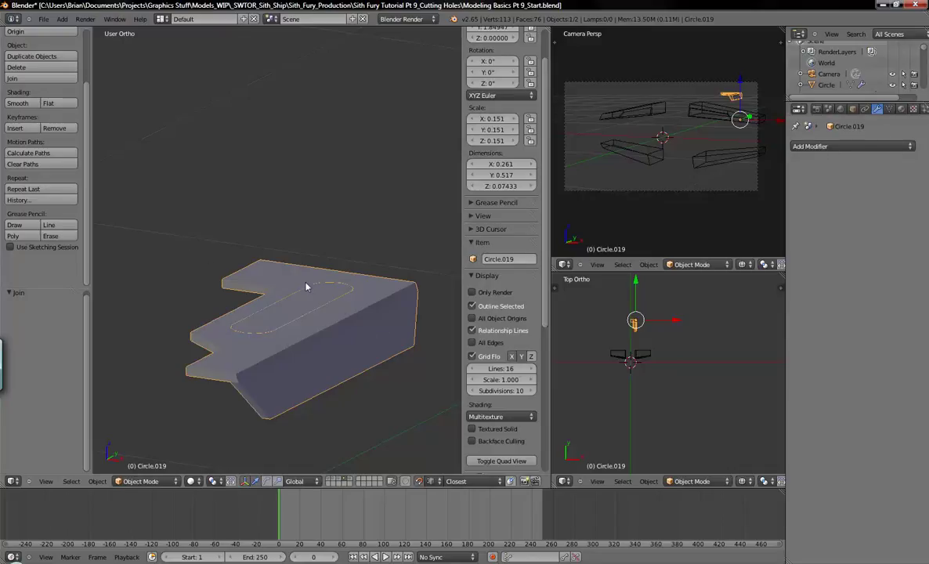
pyautogui.hotkey('ctrl', 'z')
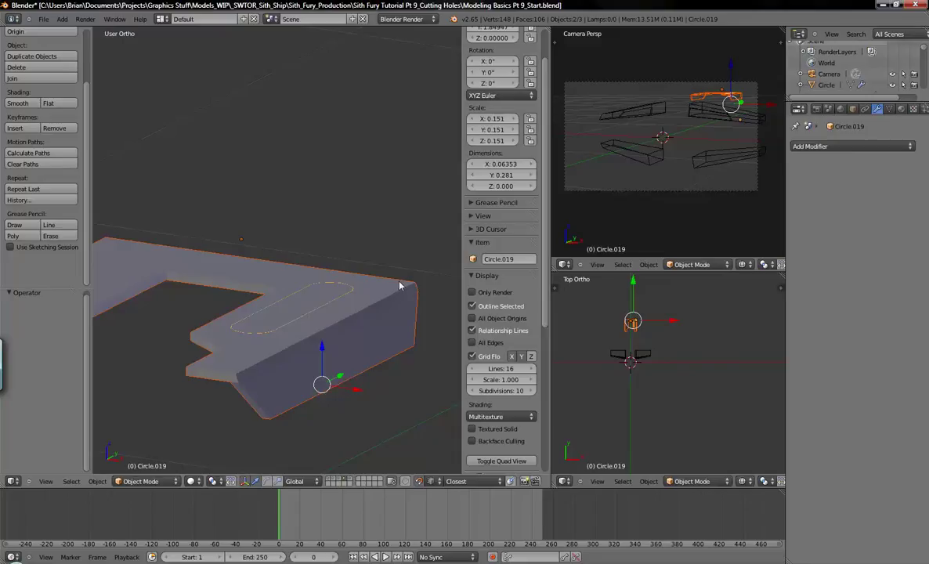
# Make the notched plate the active object and join the slot outline into it.
pyautogui.rightClick(398, 304)
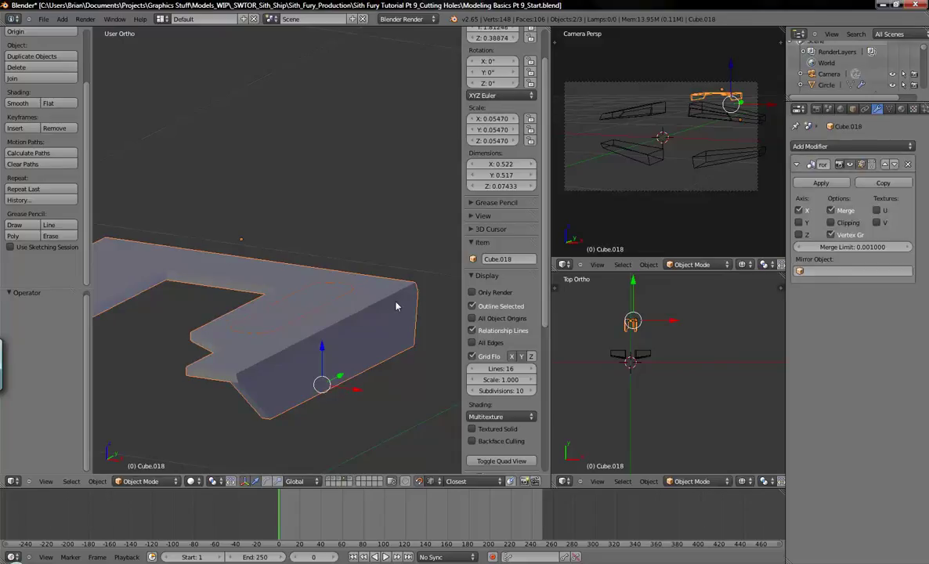
pyautogui.hotkey('ctrl', 'j')
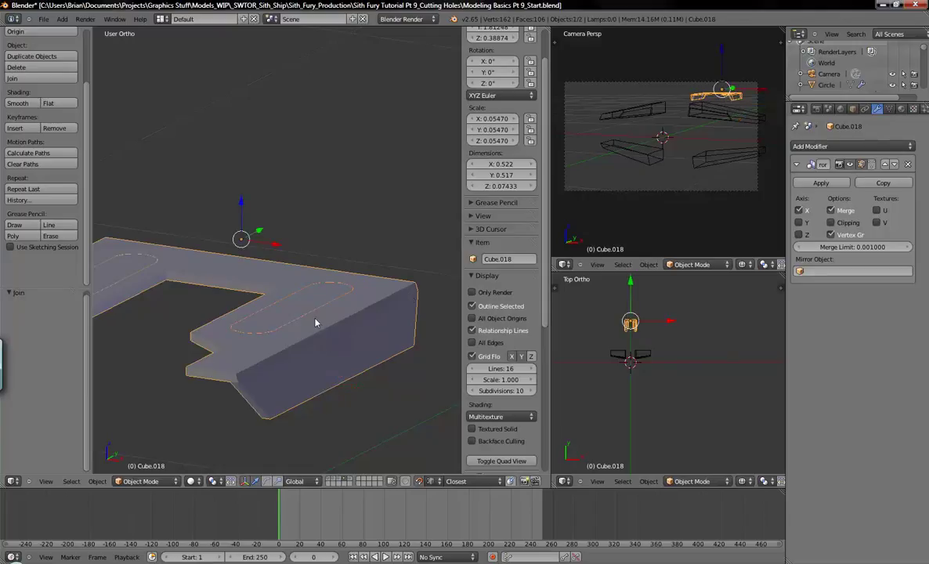
pyautogui.keyDown('shift'); pyautogui.moveTo(315, 323); pyautogui.dragTo(341, 319, button='middle'); pyautogui.keyUp('shift')
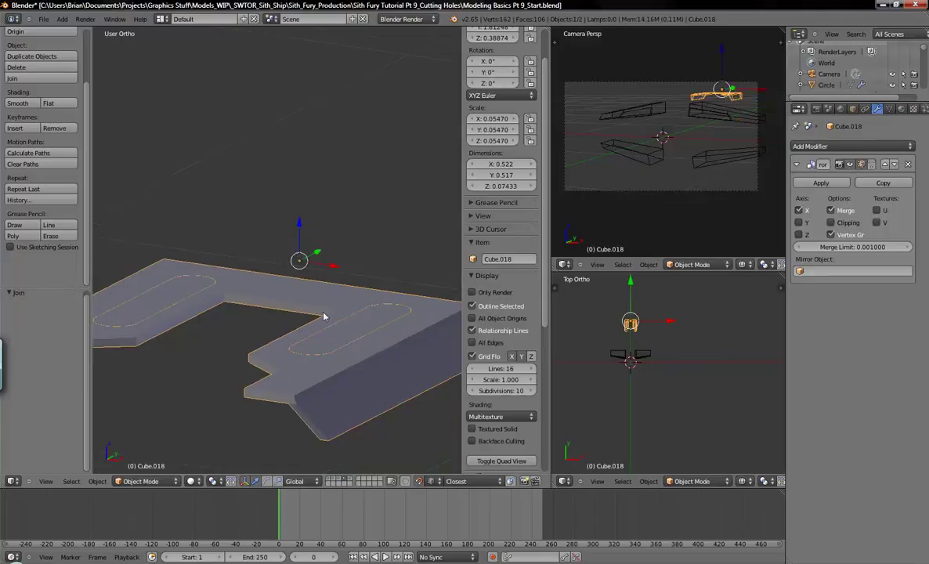
pyautogui.moveTo(357, 345); pyautogui.dragTo(348, 295, button='middle')
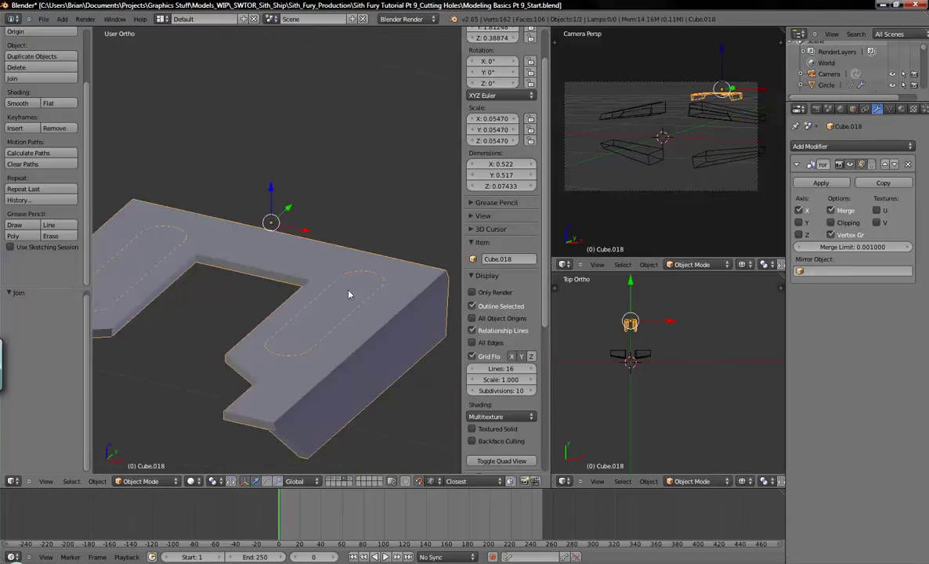
# In Edit Mode, delete the plate's top-surface vertex that lies inside the slot outline.
pyautogui.scroll(2, 318, 321)
pyautogui.press('z')
pyautogui.moveTo(342, 357); pyautogui.dragTo(341, 337, button='middle')
pyautogui.moveTo(419, 292); pyautogui.dragTo(352, 327, button='middle')
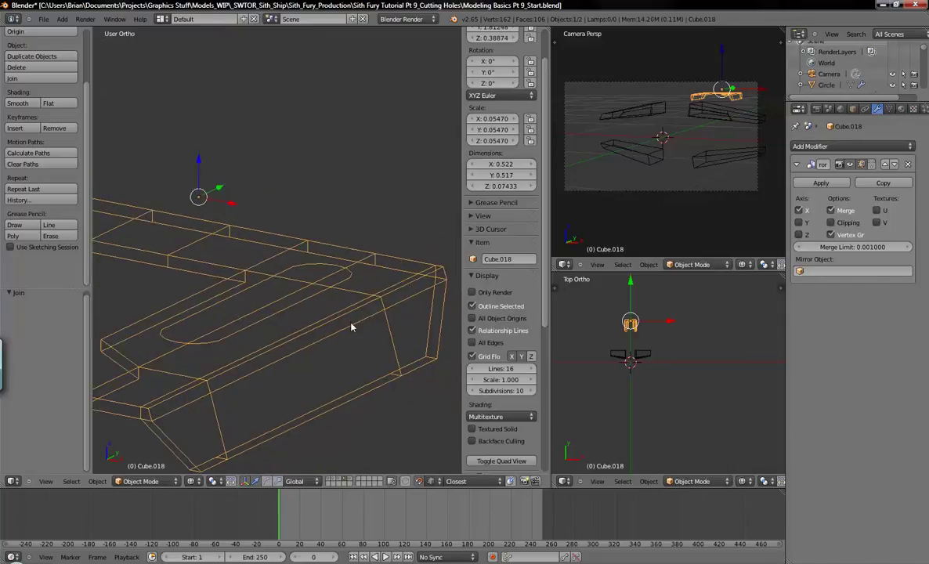
pyautogui.press('Tab')
pyautogui.rightClick(309, 285)
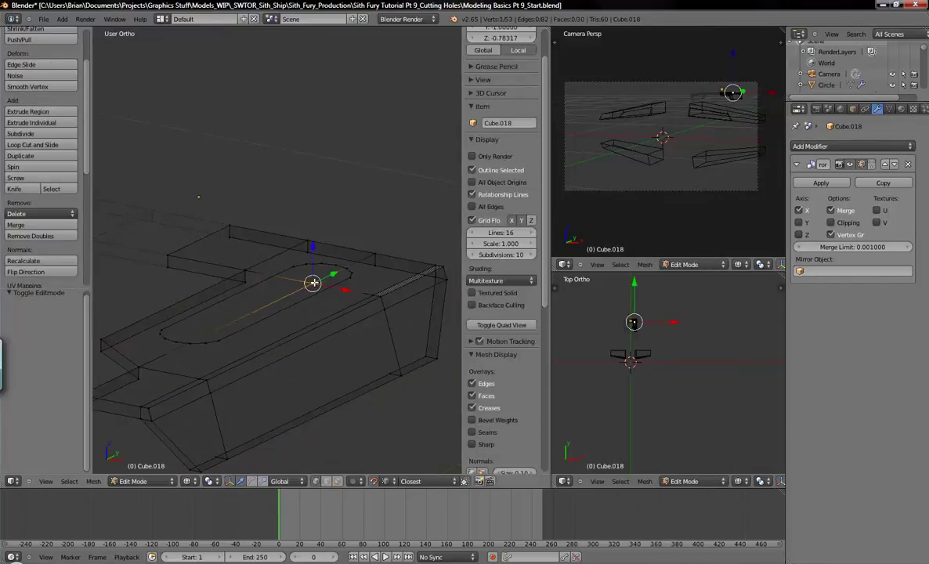
pyautogui.moveTo(314, 311); pyautogui.dragTo(317, 316, button='middle')
pyautogui.press('z')
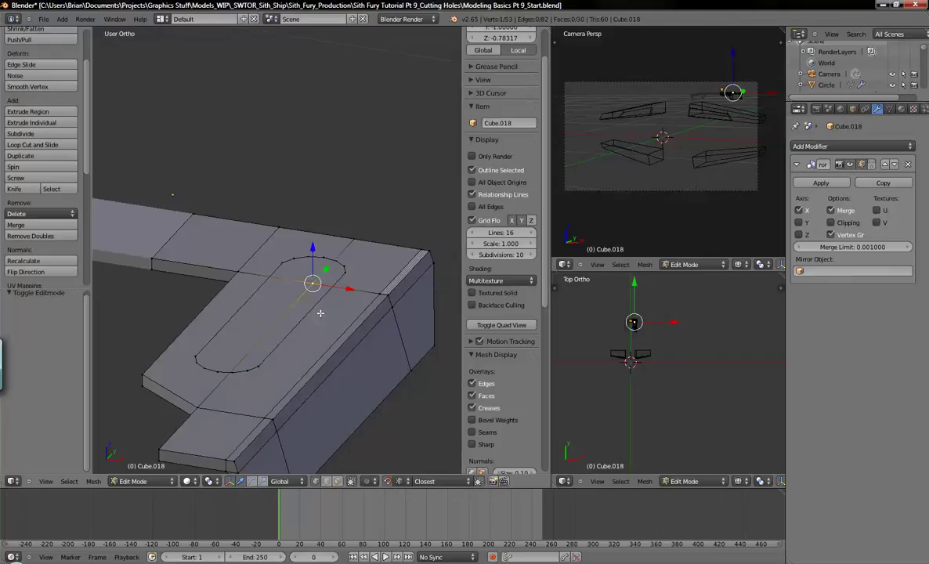
pyautogui.press('x')
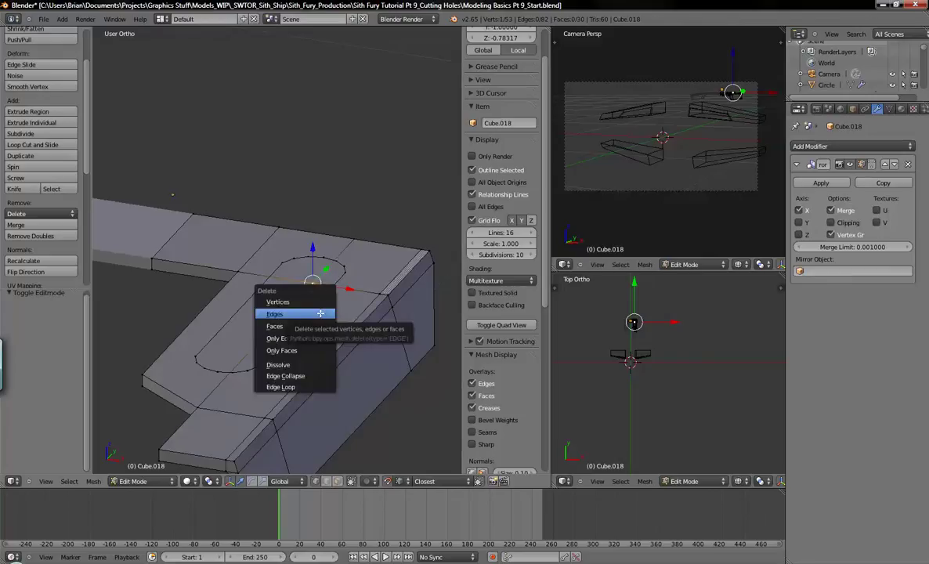
pyautogui.press('Up')
pyautogui.press('Return')
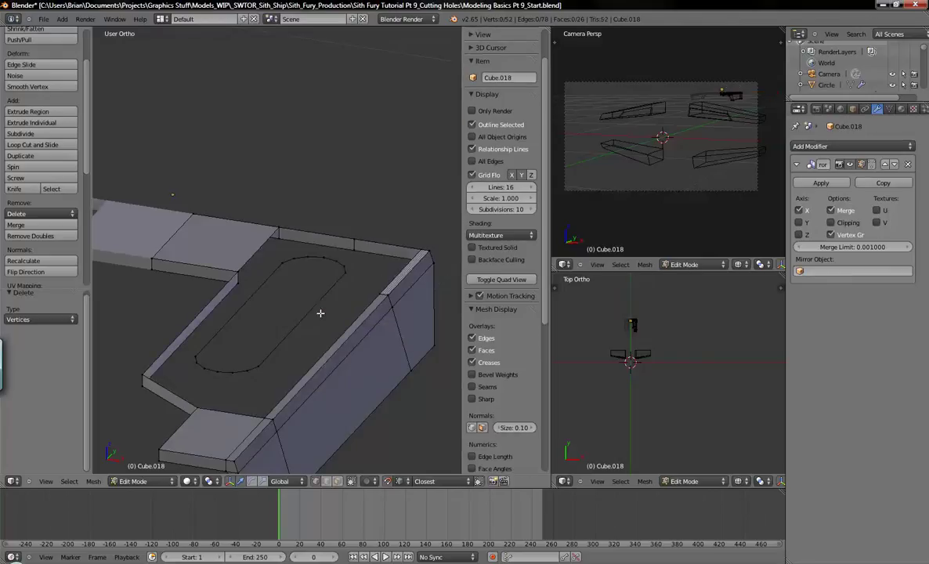
# Fill a face between the slot's rounded back end and the plate's surrounding corner and back-edge vertices.
pyautogui.moveTo(315, 327); pyautogui.dragTo(289, 304, button='middle')
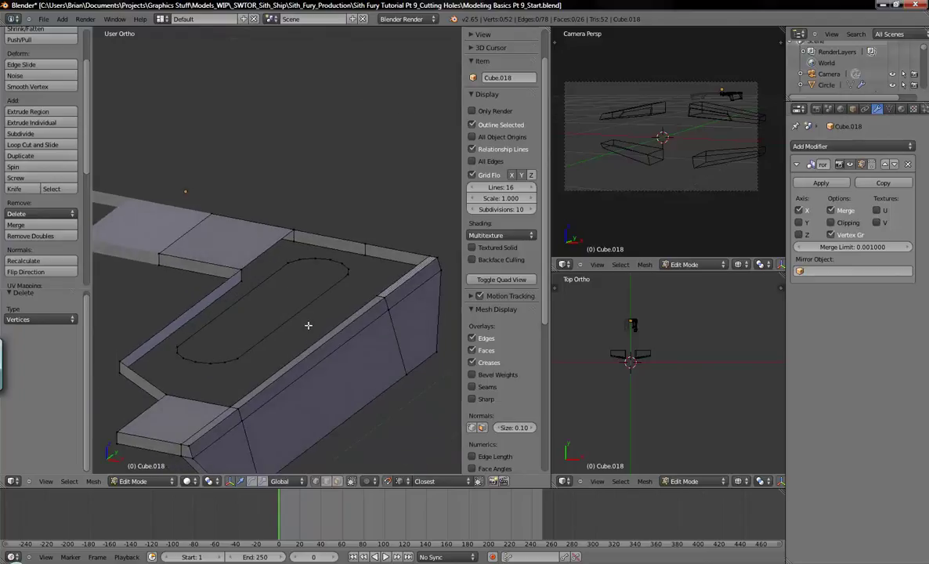
pyautogui.rightClick(241, 267)
pyautogui.keyDown('shift'); pyautogui.rightClick(288, 264); pyautogui.keyUp('shift')
pyautogui.keyDown('shift'); pyautogui.rightClick(294, 230); pyautogui.keyUp('shift')
pyautogui.keyDown('shift'); pyautogui.rightClick(299, 259); pyautogui.keyUp('shift')
pyautogui.keyDown('shift'); pyautogui.rightClick(318, 259); pyautogui.keyUp('shift')
pyautogui.keyDown('shift'); pyautogui.rightClick(334, 263); pyautogui.keyUp('shift')
pyautogui.keyDown('shift'); pyautogui.rightClick(344, 268); pyautogui.keyUp('shift')
pyautogui.keyDown('shift'); pyautogui.rightClick(349, 274); pyautogui.keyUp('shift')
pyautogui.keyDown('shift'); pyautogui.rightClick(349, 272); pyautogui.keyUp('shift')
pyautogui.keyDown('shift'); pyautogui.rightClick(365, 246); pyautogui.keyUp('shift')
pyautogui.keyDown('shift'); pyautogui.rightClick(427, 257); pyautogui.keyUp('shift')
pyautogui.keyDown('shift'); pyautogui.rightClick(378, 289); pyautogui.keyUp('shift')
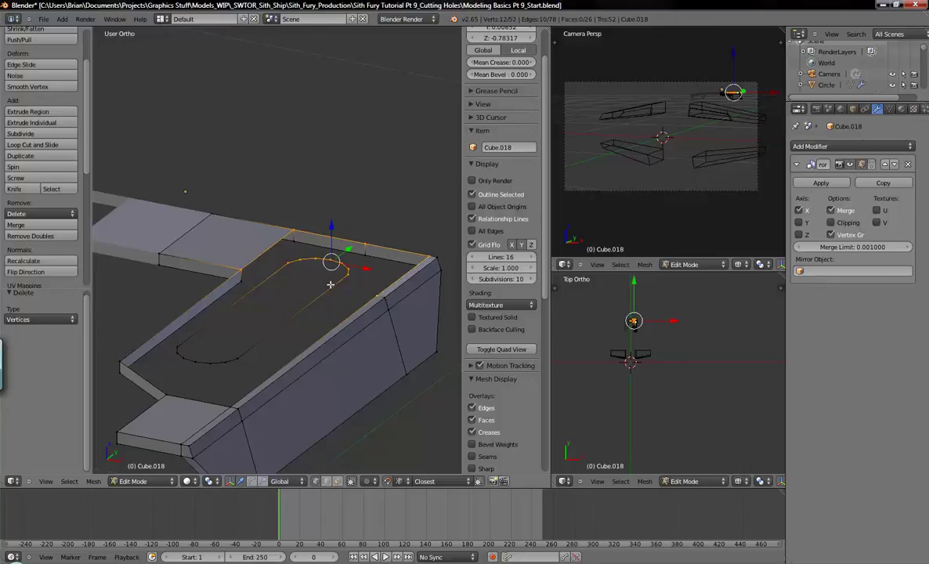
pyautogui.press('f')
# Fill a face between the slot's long side facing the notch and the plate's inner notch edge.
pyautogui.rightClick(239, 268)
pyautogui.keyDown('shift'); pyautogui.rightClick(288, 263); pyautogui.keyUp('shift')
pyautogui.keyDown('shift'); pyautogui.rightClick(121, 360); pyautogui.keyUp('shift')
pyautogui.keyDown('shift'); pyautogui.rightClick(179, 343); pyautogui.keyUp('shift')
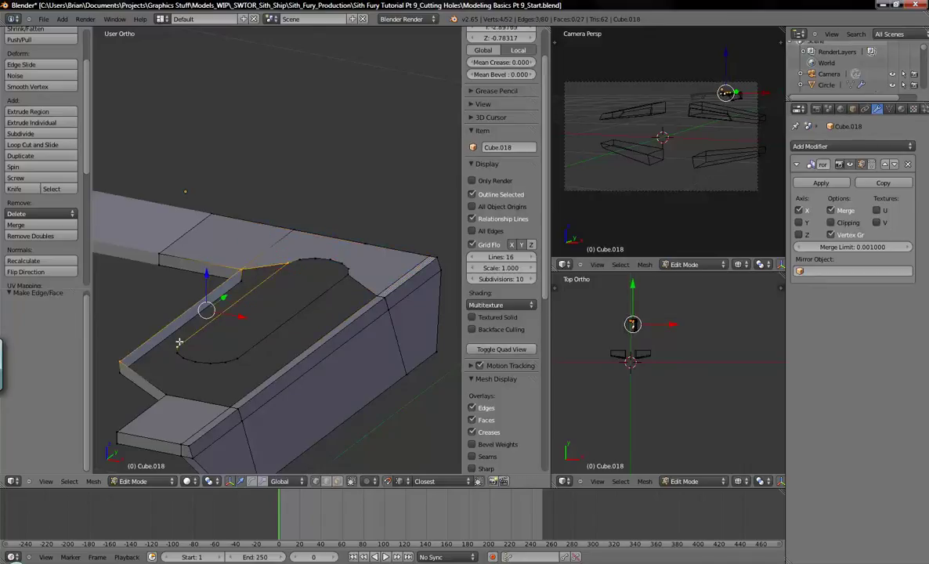
pyautogui.press('f')
# Fill a face between the slot's other long side and the plate's outer side edge.
pyautogui.rightClick(323, 258)
pyautogui.keyDown('shift'); pyautogui.rightClick(345, 272); pyautogui.keyUp('shift')
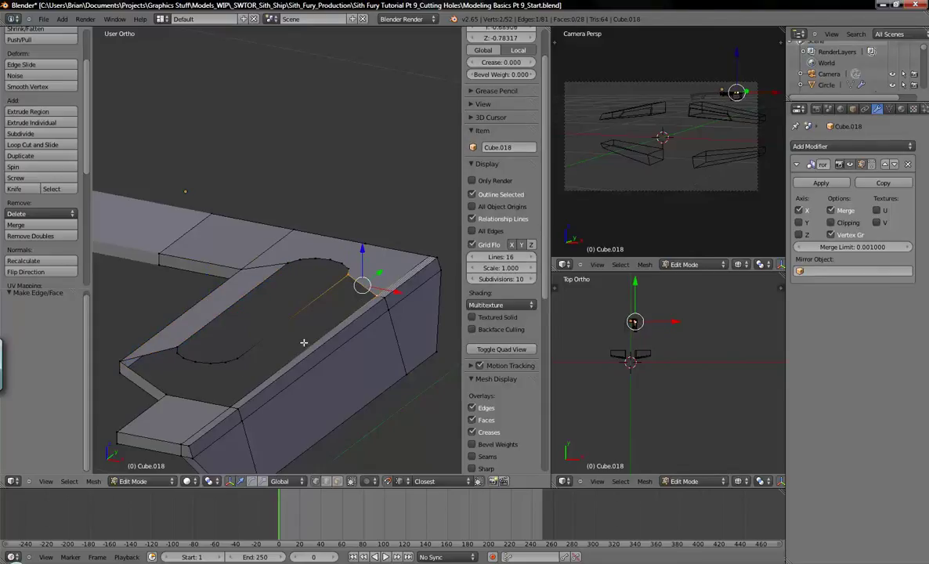
pyautogui.keyDown('shift'); pyautogui.rightClick(238, 377); pyautogui.keyUp('shift')
pyautogui.keyDown('shift'); pyautogui.rightClick(239, 354); pyautogui.keyUp('shift')
pyautogui.press('f')
# Fill a face between the slot's rounded front end and the plate's front boundary vertices, and deselect everything.
pyautogui.rightClick(227, 365)
pyautogui.keyDown('shift'); pyautogui.rightClick(226, 365); pyautogui.keyUp('shift')
pyautogui.keyDown('shift'); pyautogui.rightClick(210, 366); pyautogui.keyUp('shift')
pyautogui.keyDown('shift'); pyautogui.rightClick(194, 365); pyautogui.keyUp('shift')
pyautogui.keyDown('shift'); pyautogui.rightClick(181, 361); pyautogui.keyUp('shift')
pyautogui.keyDown('shift'); pyautogui.rightClick(175, 355); pyautogui.keyUp('shift')
pyautogui.keyDown('shift'); pyautogui.rightClick(172, 348); pyautogui.keyUp('shift')
pyautogui.keyDown('shift'); pyautogui.rightClick(120, 361); pyautogui.keyUp('shift')
pyautogui.keyDown('shift'); pyautogui.rightClick(164, 389); pyautogui.keyUp('shift')
pyautogui.keyDown('shift'); pyautogui.rightClick(230, 404); pyautogui.keyUp('shift')
pyautogui.press('f')
pyautogui.press('a')
# Connect the first free vertex on the slot's rounded back end to the plate's back-edge vertex in line with the notch side.
pyautogui.keyDown('shift'); pyautogui.moveTo(290, 349); pyautogui.dragTo(349, 364, button='middle'); pyautogui.keyUp('shift')
pyautogui.scroll(3, 350, 363)
pyautogui.scroll(-1, 279, 270)
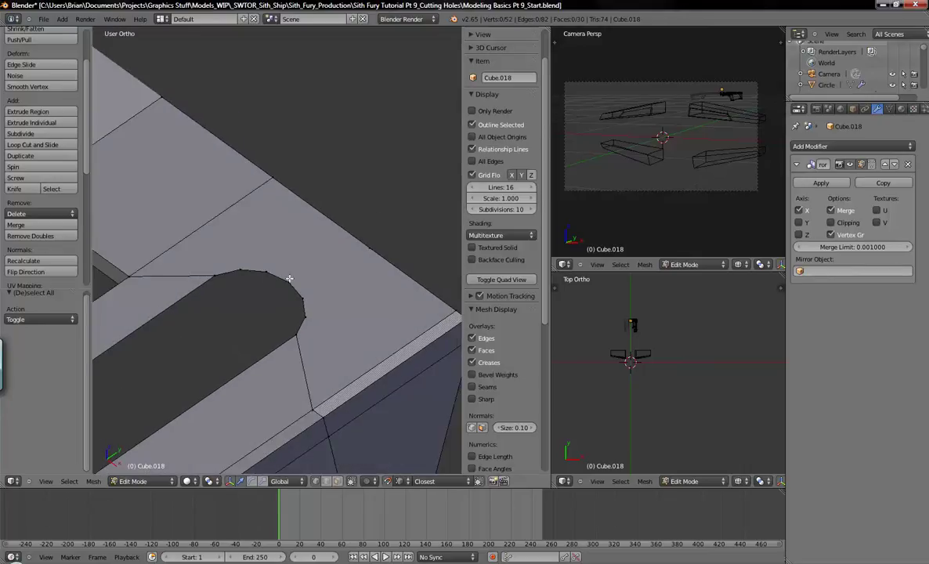
pyautogui.rightClick(243, 251)
pyautogui.keyDown('shift'); pyautogui.rightClick(274, 181); pyautogui.keyUp('shift')
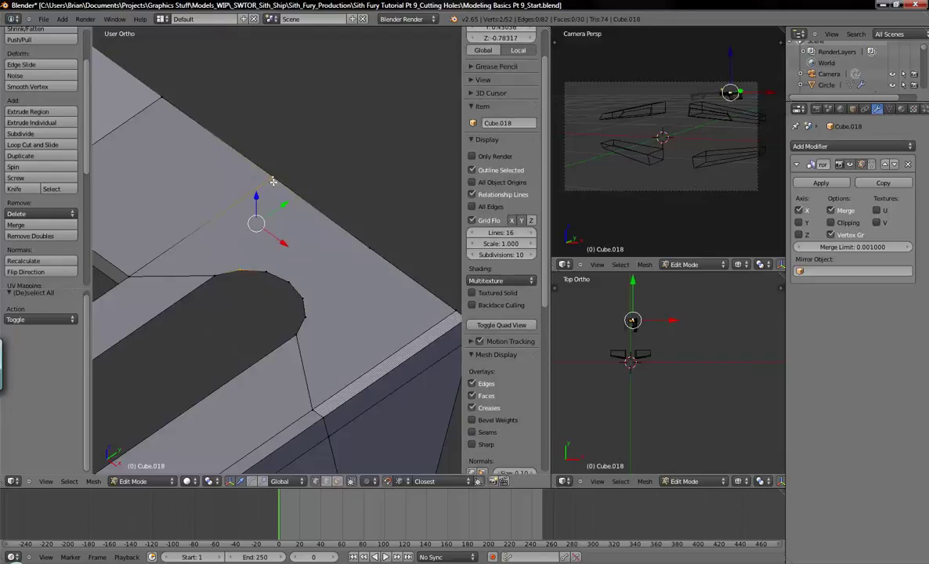
pyautogui.rightClick(240, 266)
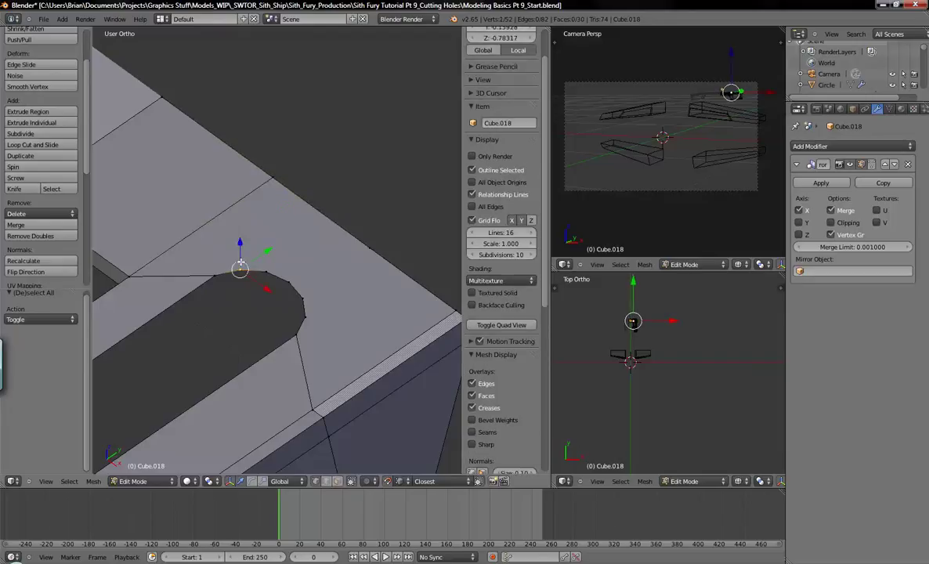
pyautogui.keyDown('shift'); pyautogui.rightClick(271, 182); pyautogui.keyUp('shift')
pyautogui.moveTo(271, 182); pyautogui.dragTo(317, 251, button='middle')
pyautogui.moveTo(392, 260); pyautogui.dragTo(185, 277, button='middle')
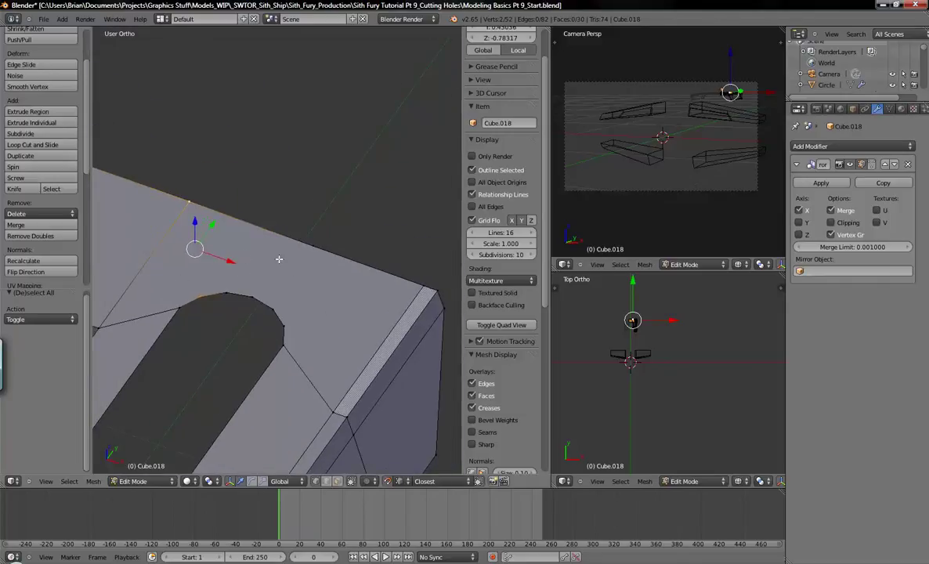
pyautogui.rightClick(181, 274)
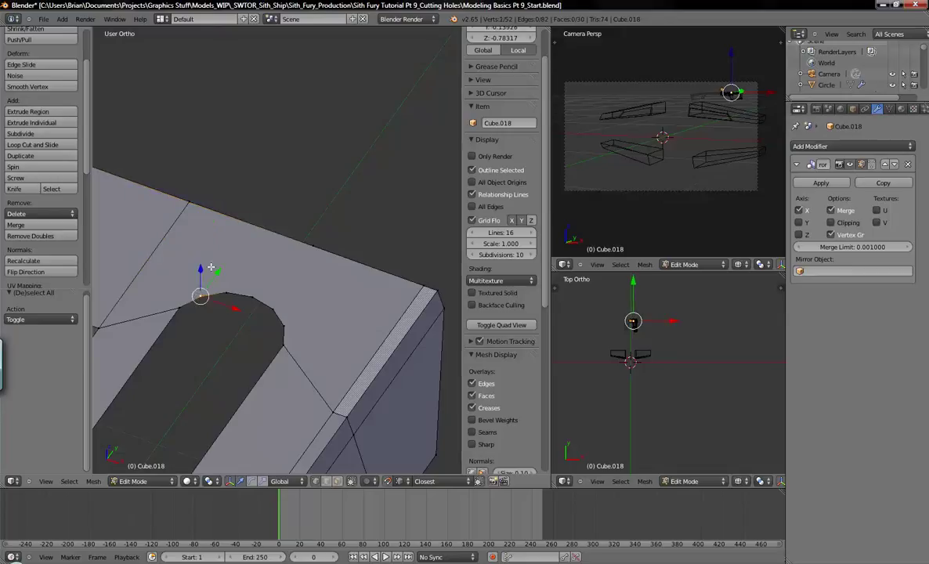
pyautogui.keyDown('shift'); pyautogui.rightClick(191, 205); pyautogui.keyUp('shift')
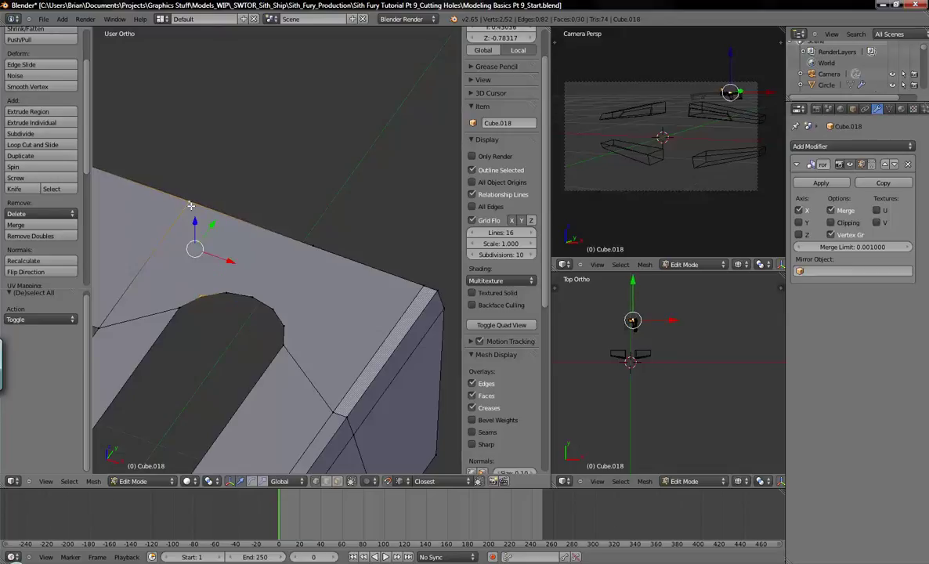
pyautogui.press('j')
pyautogui.keyDown('shift'); pyautogui.moveTo(209, 276); pyautogui.dragTo(249, 263, button='middle'); pyautogui.keyUp('shift')
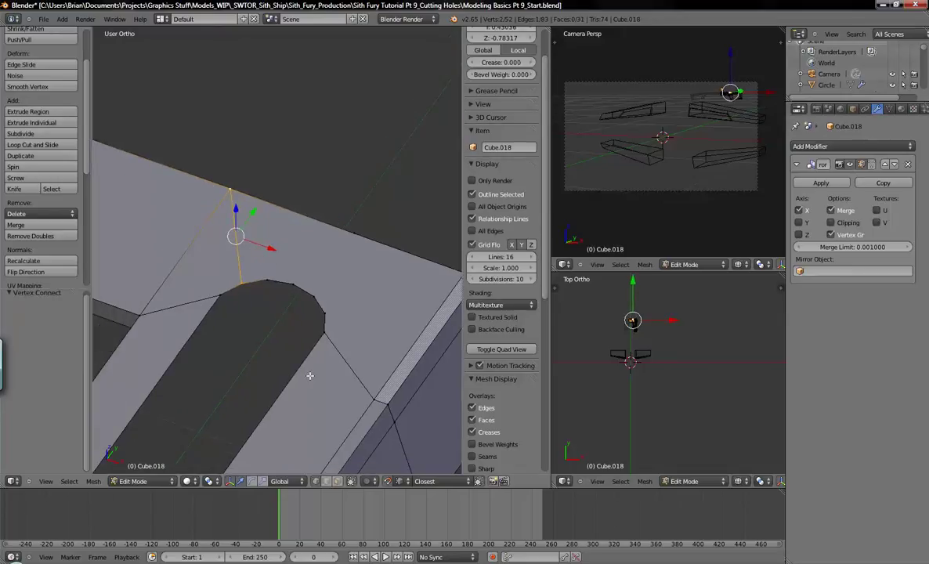
# Connect the next vertex along the slot's rounded back end to the same back-edge vertex.
pyautogui.press('a')
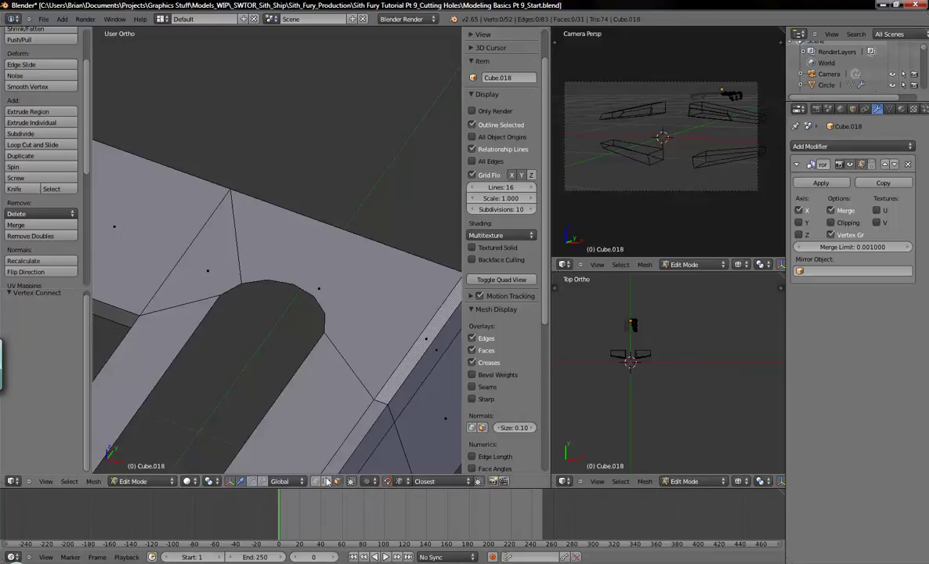
pyautogui.rightClick(240, 258)
pyautogui.press('g')
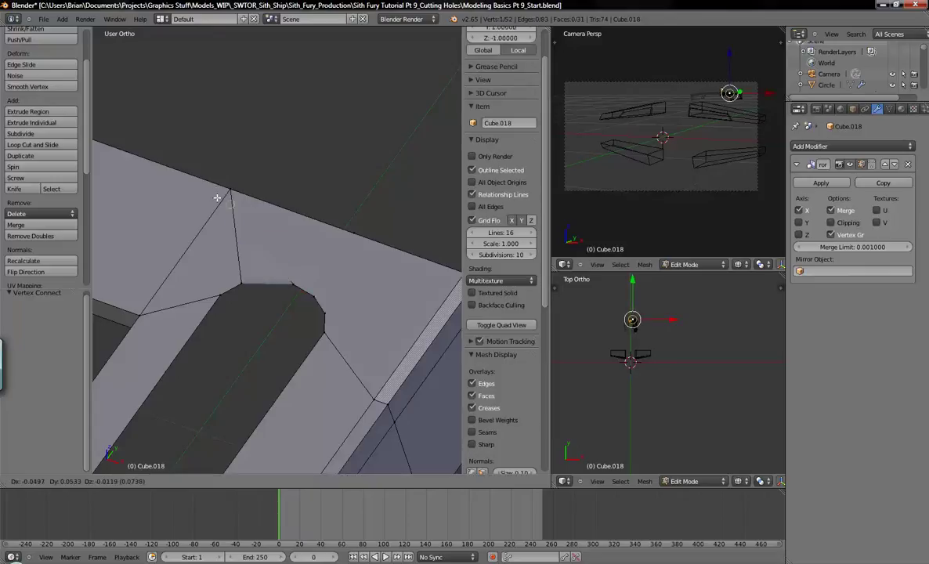
pyautogui.rightClick(226, 198)
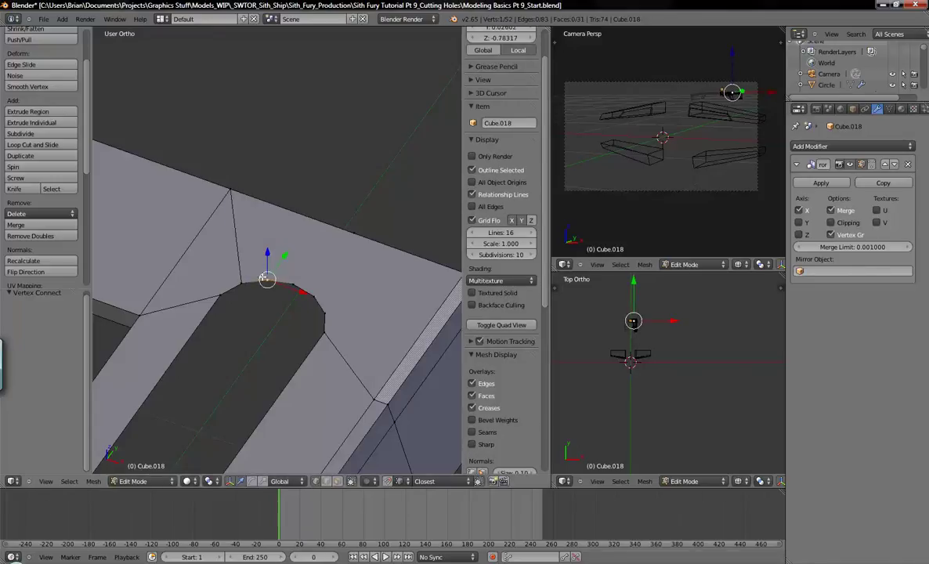
pyautogui.keyDown('shift'); pyautogui.rightClick(228, 194); pyautogui.keyUp('shift')
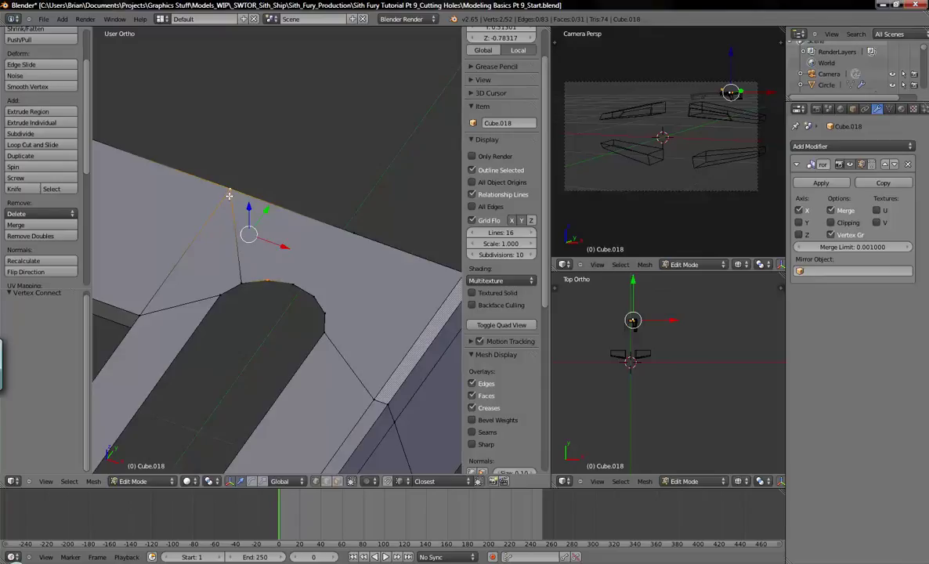
pyautogui.press('j')
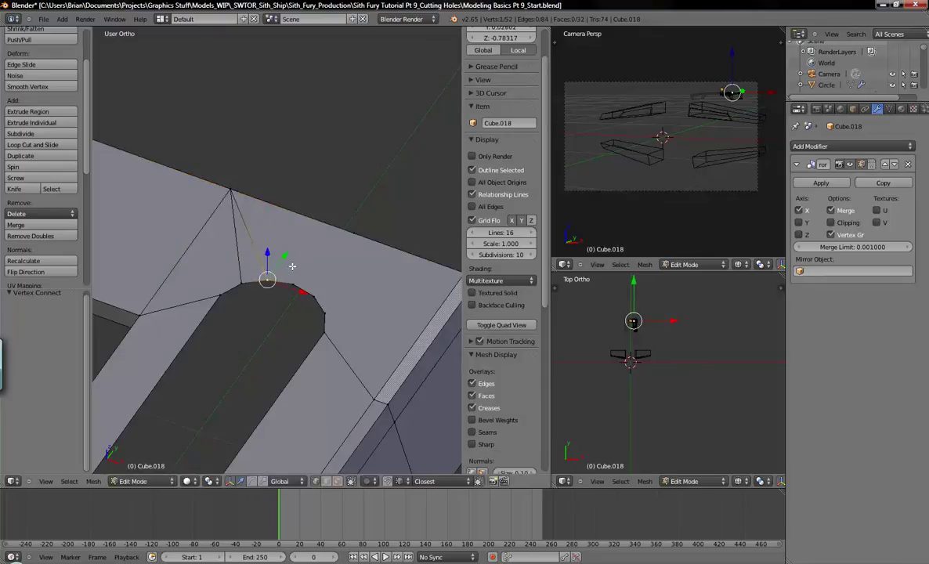
# Connect the following two vertices of the slot's rounded back end to the vertex midway along the plate's back edge.
pyautogui.keyDown('shift'); pyautogui.rightClick(349, 236); pyautogui.keyUp('shift')
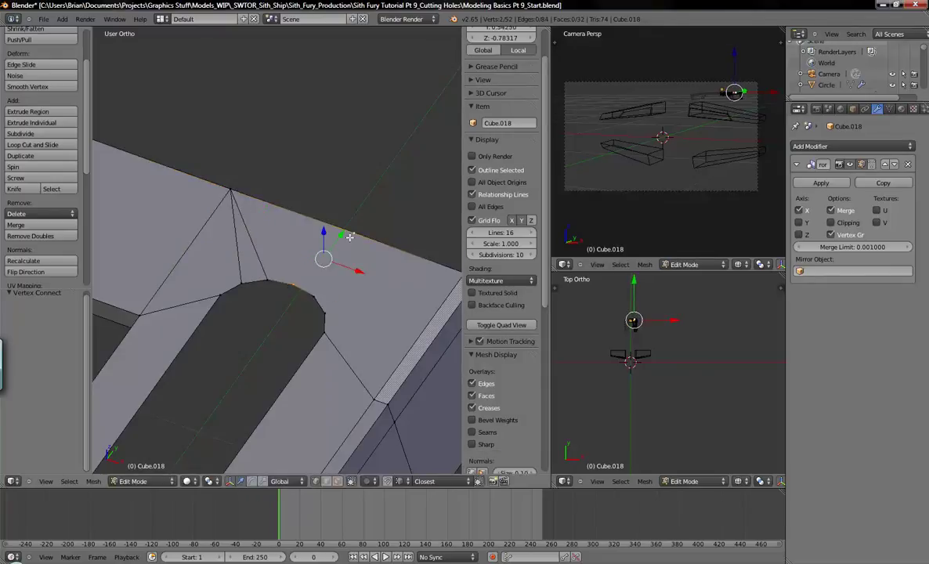
pyautogui.press('j')
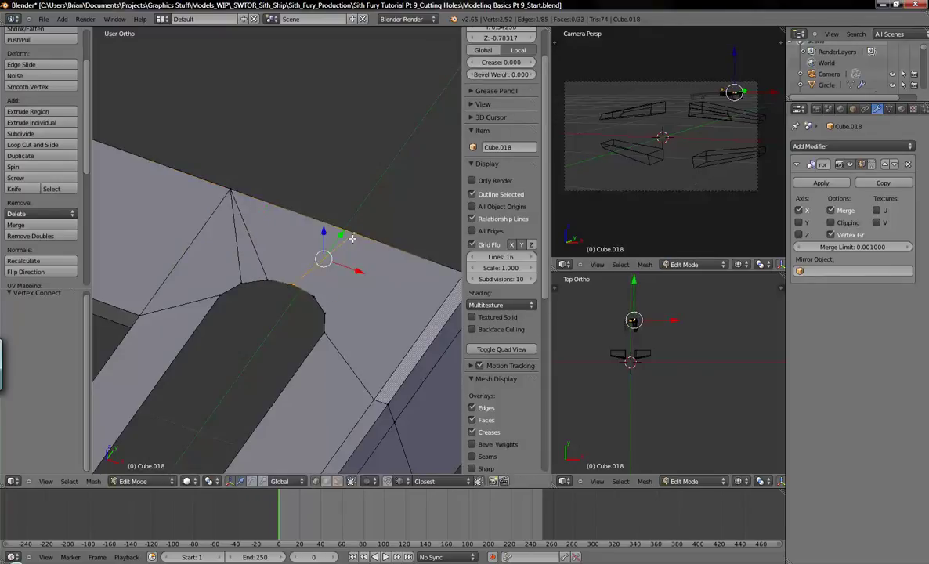
pyautogui.moveTo(295, 282); pyautogui.dragTo(312, 248, button='middle')
pyautogui.press('a')
pyautogui.rightClick(297, 263)
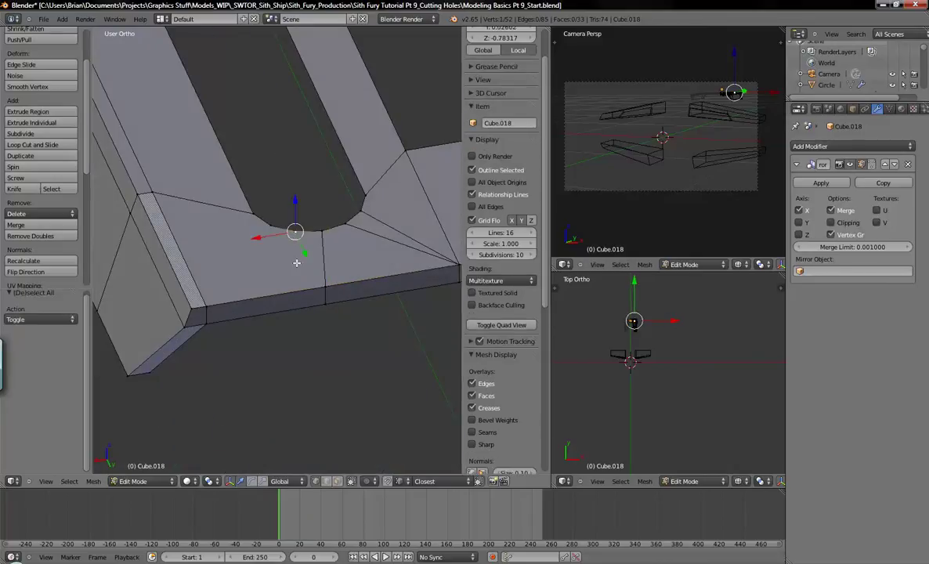
pyautogui.keyDown('shift'); pyautogui.rightClick(318, 280); pyautogui.keyUp('shift')
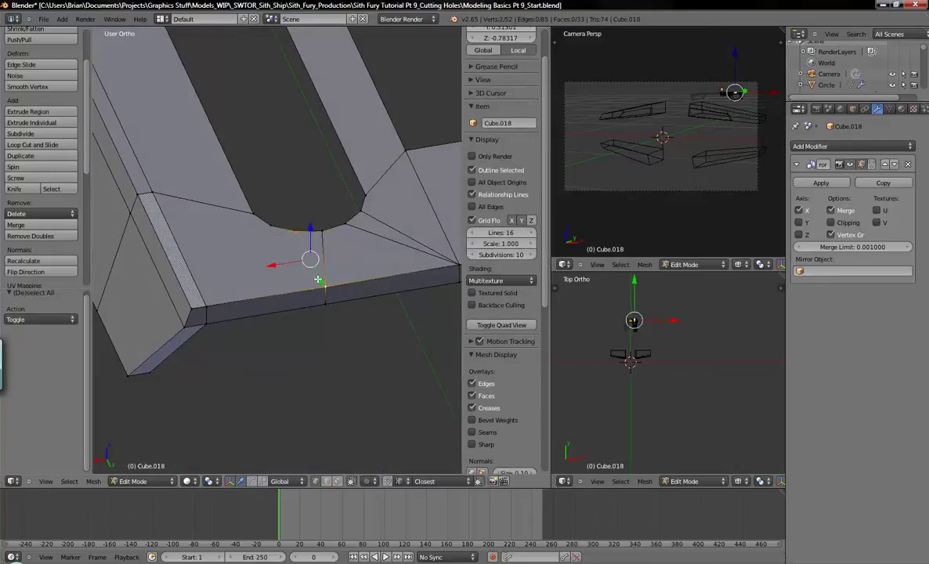
pyautogui.press('j')
# Connect the last free vertex of the slot's rounded back end to the plate's outer back corner and deselect everything.
pyautogui.rightClick(273, 226)
pyautogui.keyDown('shift'); pyautogui.rightClick(215, 302); pyautogui.keyUp('shift')
pyautogui.press('j')
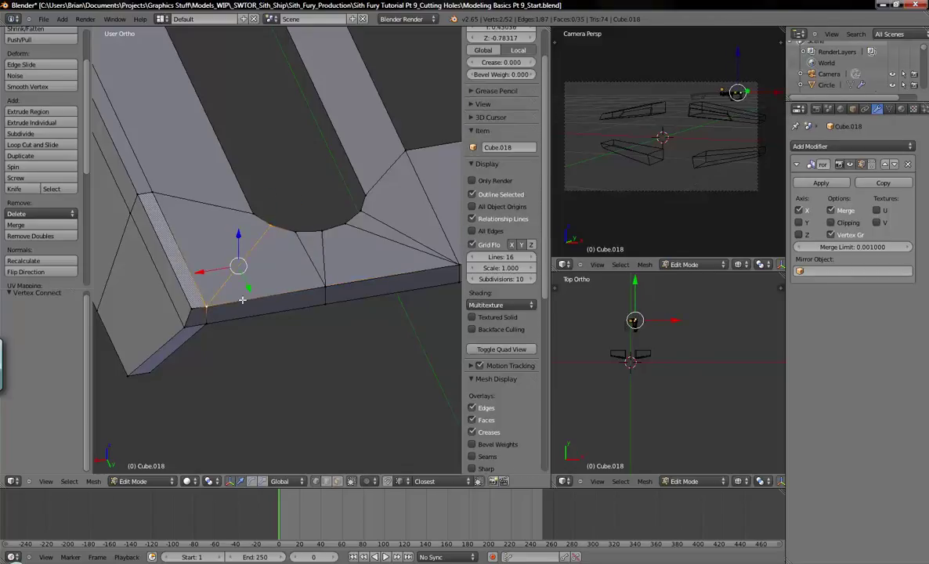
pyautogui.press('a')
pyautogui.moveTo(256, 297)
pyautogui.mouseDown(button='middle')
pyautogui.moveTo(338, 261)
pyautogui.moveTo(245, 286)
pyautogui.mouseUp(button='middle')
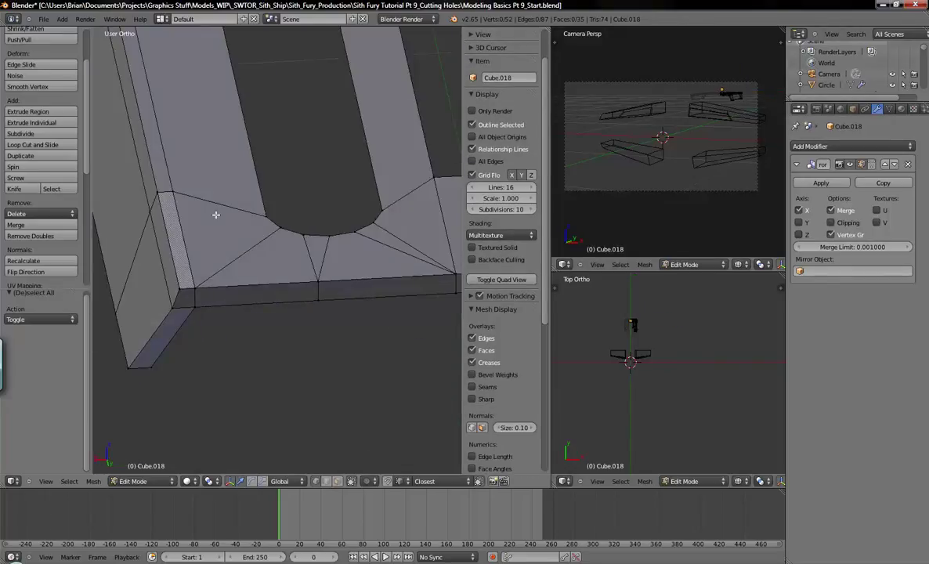
pyautogui.moveTo(351, 245); pyautogui.dragTo(244, 223, button='middle')
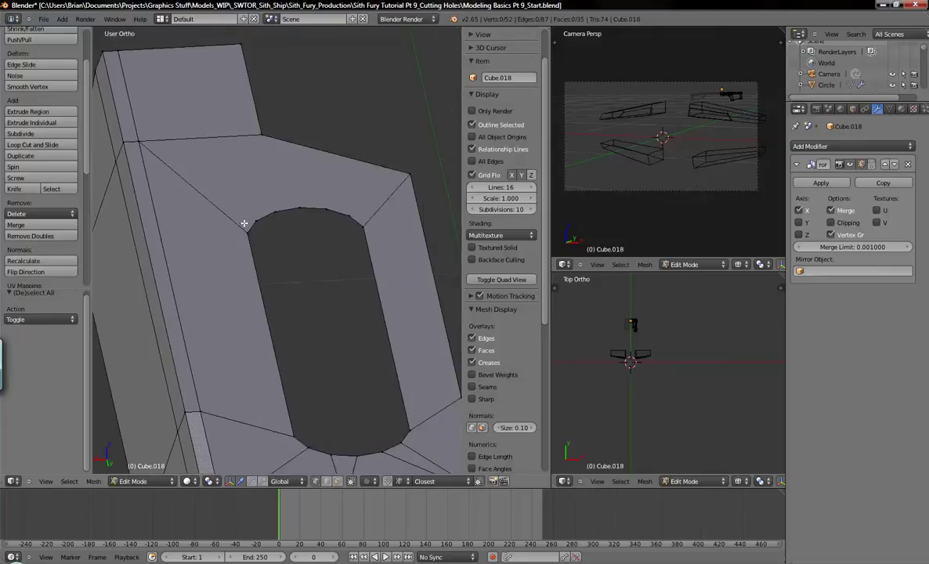
pyautogui.moveTo(366, 229); pyautogui.dragTo(356, 317, button='middle')
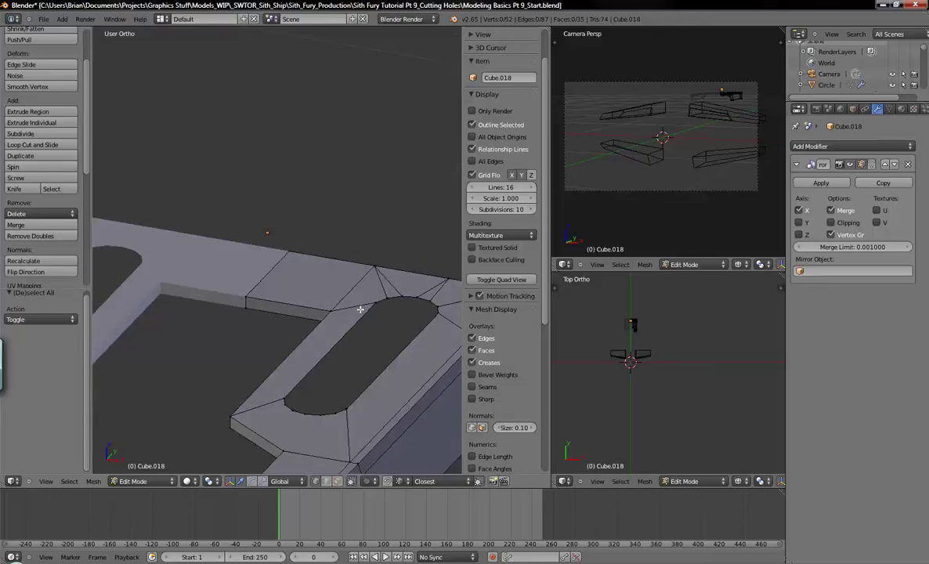
pyautogui.press('a')
pyautogui.press('a')
pyautogui.keyDown('alt'); pyautogui.rightClick(357, 326); pyautogui.keyUp('alt')
pyautogui.keyDown('alt'); pyautogui.keyDown('shift'); pyautogui.rightClick(308, 411); pyautogui.keyUp('shift'); pyautogui.keyUp('alt')
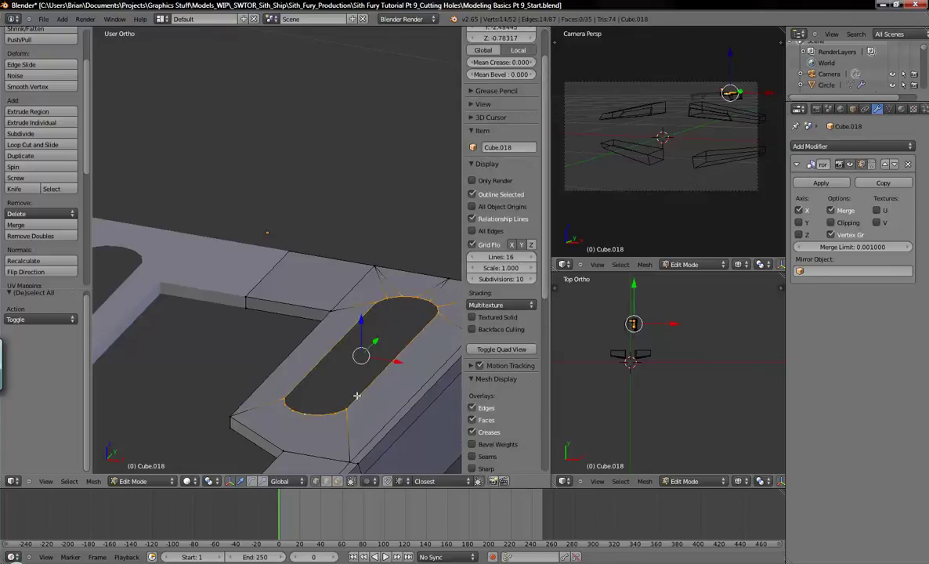
pyautogui.press('a')
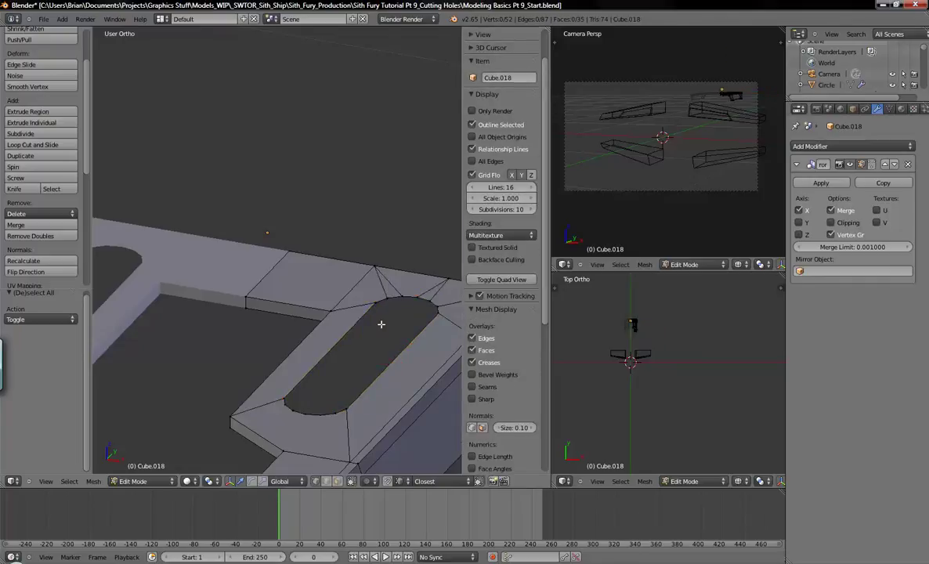
# Leave Edit Mode and add a mesh circle with 14 vertices and radius 1 in the wireframe top view.
pyautogui.press('KP_7')
pyautogui.press('z')
pyautogui.scroll(-4, 382, 314)
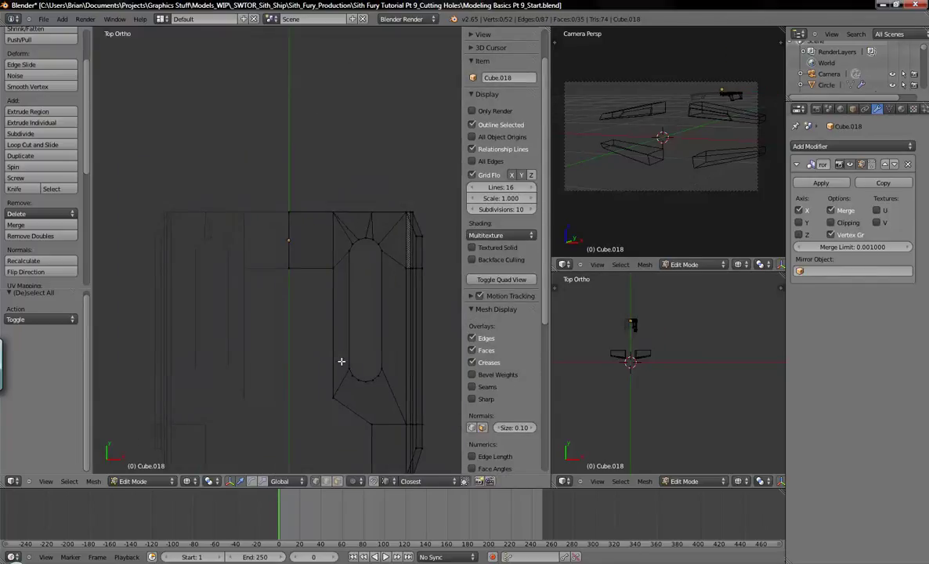
pyautogui.press('Tab')
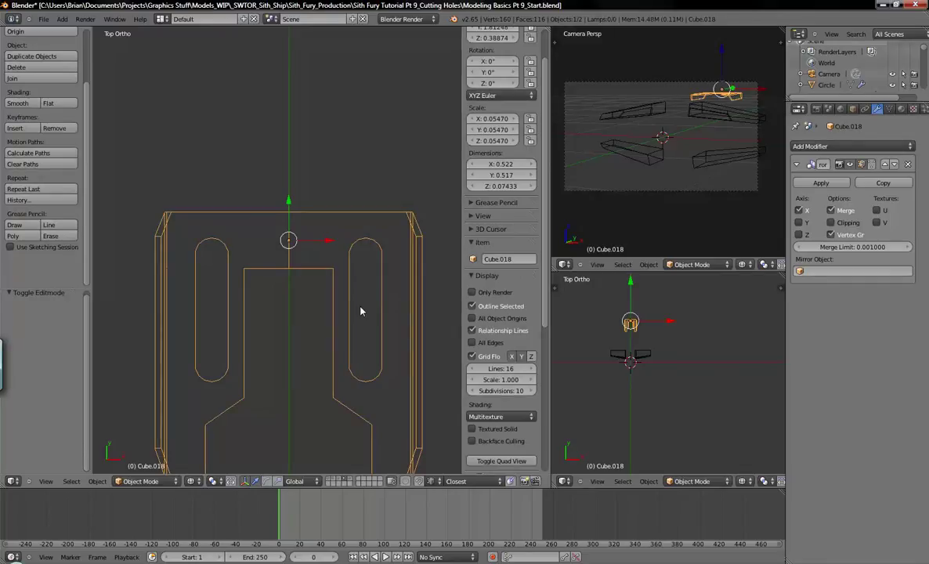
pyautogui.press('a')
pyautogui.hotkey('shift', 'a')
pyautogui.moveTo(353, 308)
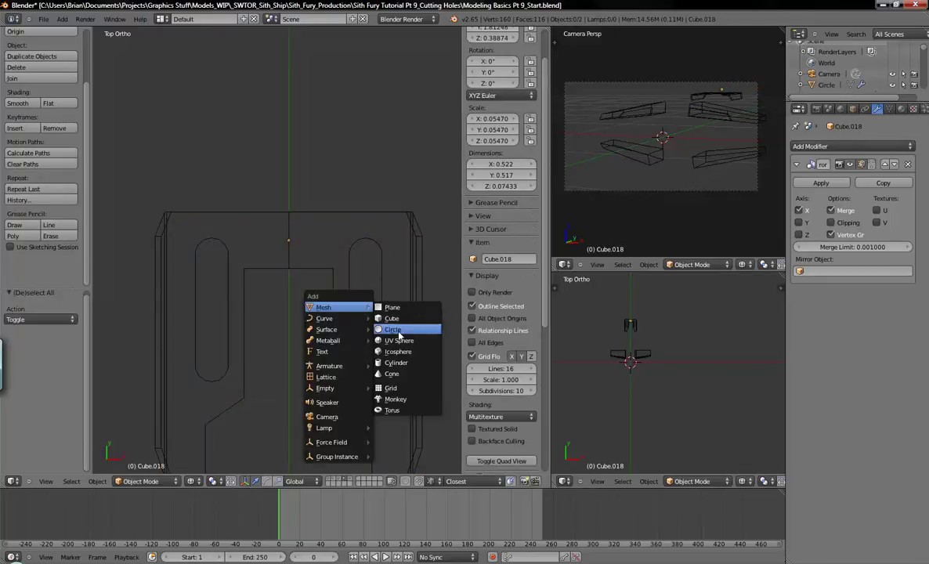
pyautogui.click(393, 329)
pyautogui.scroll(-5, 398, 332)
# Move the circle over the plate's back strip and scale it down to about 0.034.
pyautogui.press('g')
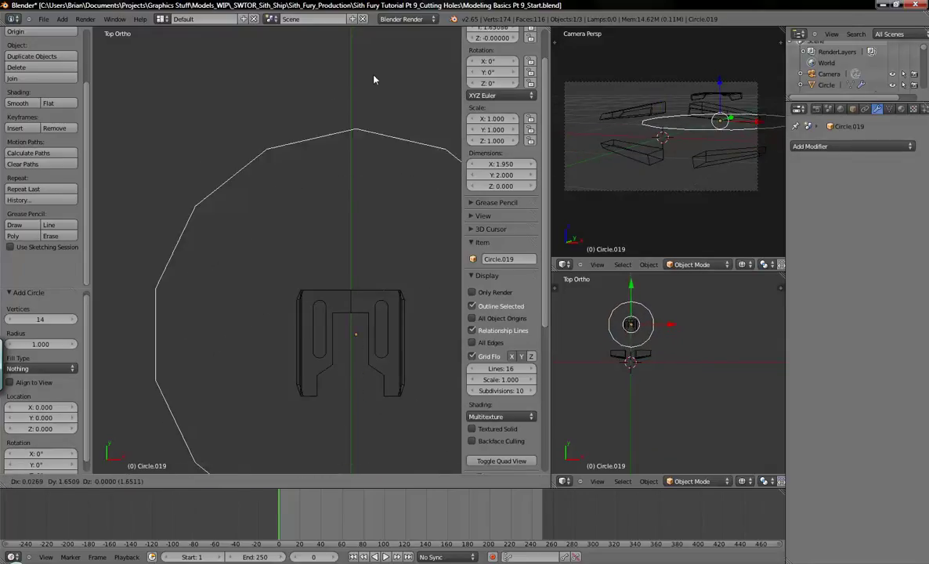
pyautogui.click(380, 264)
pyautogui.press('s')
pyautogui.click(357, 253)
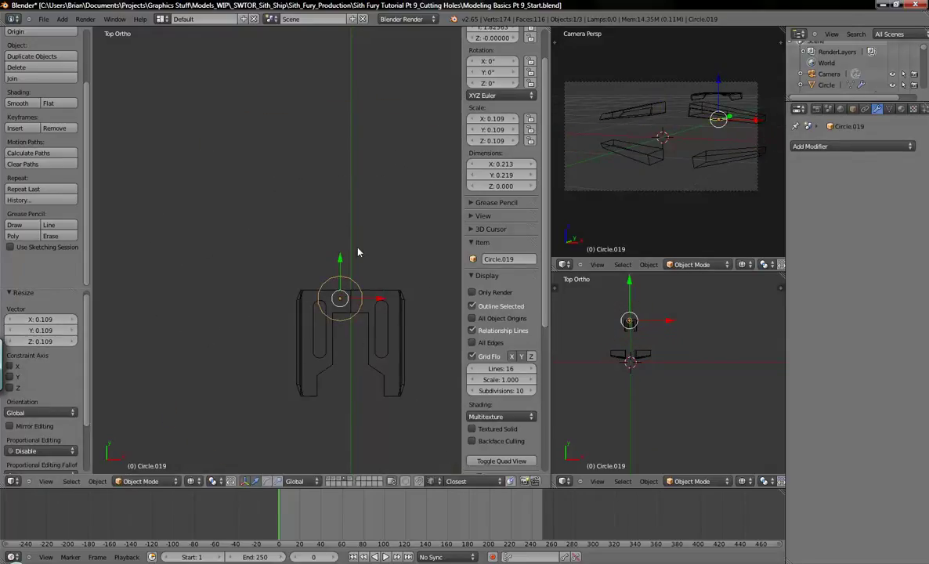
pyautogui.press('s')
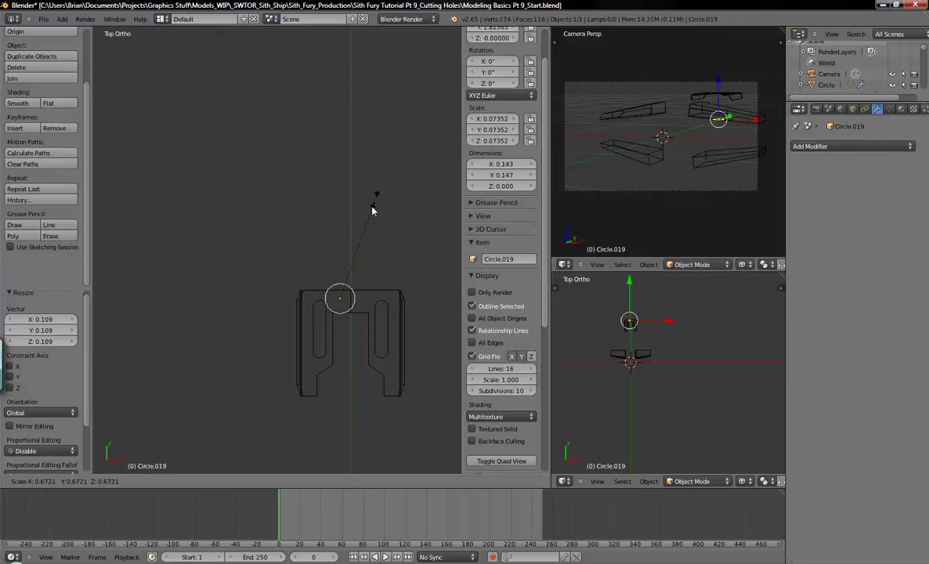
pyautogui.click(356, 257)
# Move the circle across the centreline so it sits between the centreline and the modelled half's slot.
pyautogui.scroll(4, 354, 308)
pyautogui.scroll(4, 354, 308)
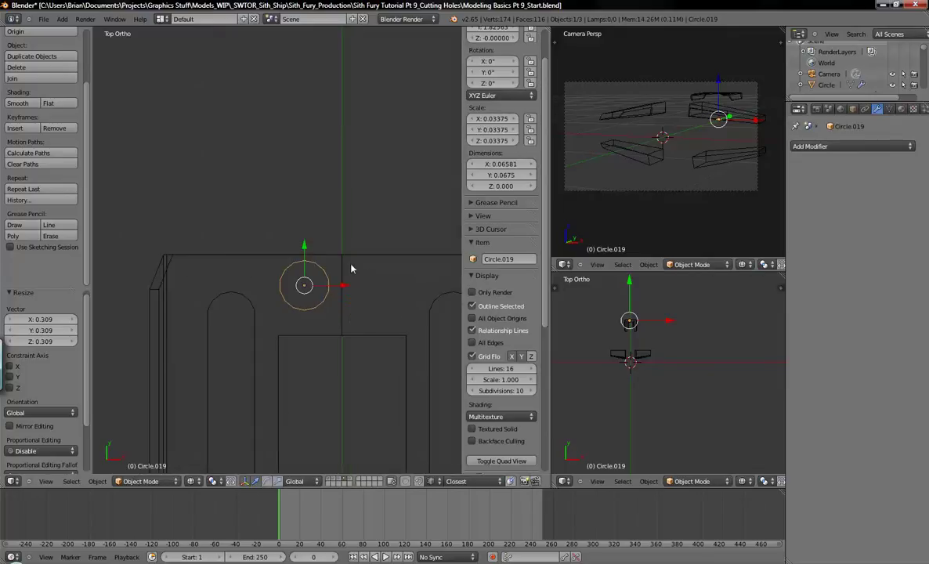
pyautogui.press('g')
pyautogui.click(370, 307)
# Raise the circle along Z to about 0.373, just above the plate's top face.
pyautogui.keyDown('shift'); pyautogui.moveTo(369, 308); pyautogui.dragTo(274, 274, button='middle'); pyautogui.keyUp('shift')
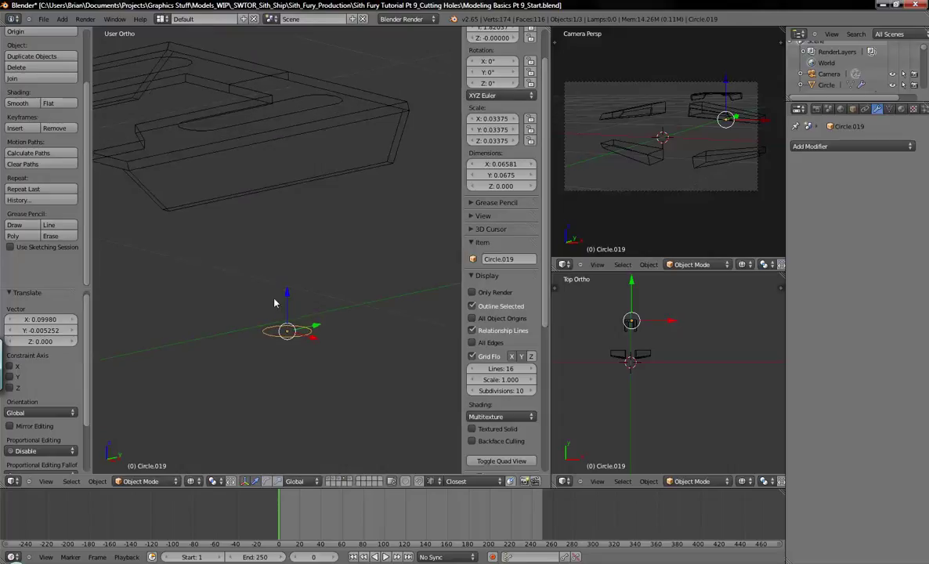
pyautogui.press('g')
pyautogui.press('z')
pyautogui.click(292, 19)
pyautogui.keyDown('shift'); pyautogui.moveTo(307, 173); pyautogui.dragTo(313, 333, button='middle'); pyautogui.keyUp('shift')
pyautogui.scroll(3, 325, 343)
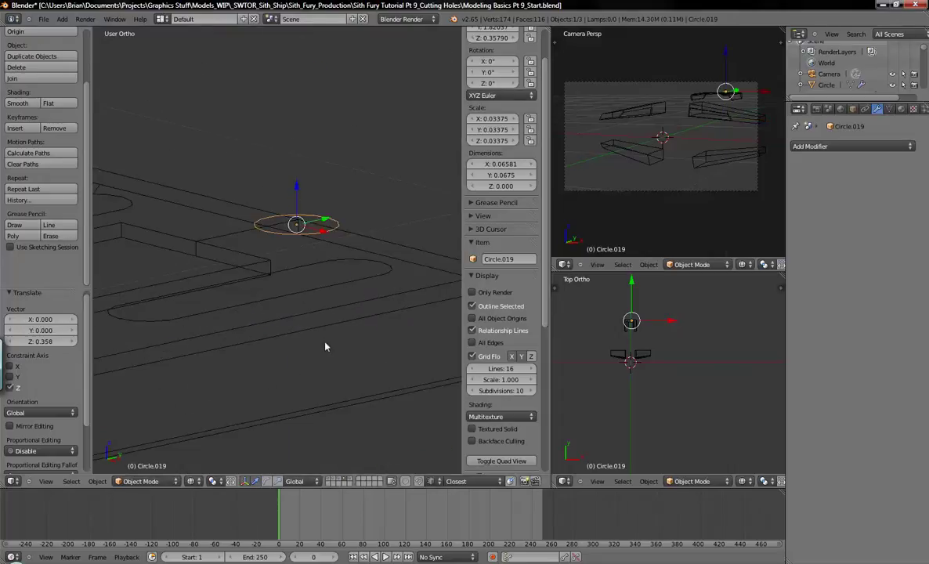
pyautogui.moveTo(297, 189); pyautogui.dragTo(299, 172)
pyautogui.click(298, 176)
pyautogui.moveTo(298, 176); pyautogui.dragTo(301, 214, button='middle')
# Extrude the circle's edges vertically into an open ring about 0.024 high and show the model in solid shading.
pyautogui.press('Tab')
pyautogui.moveTo(358, 233); pyautogui.dragTo(324, 221, button='middle')
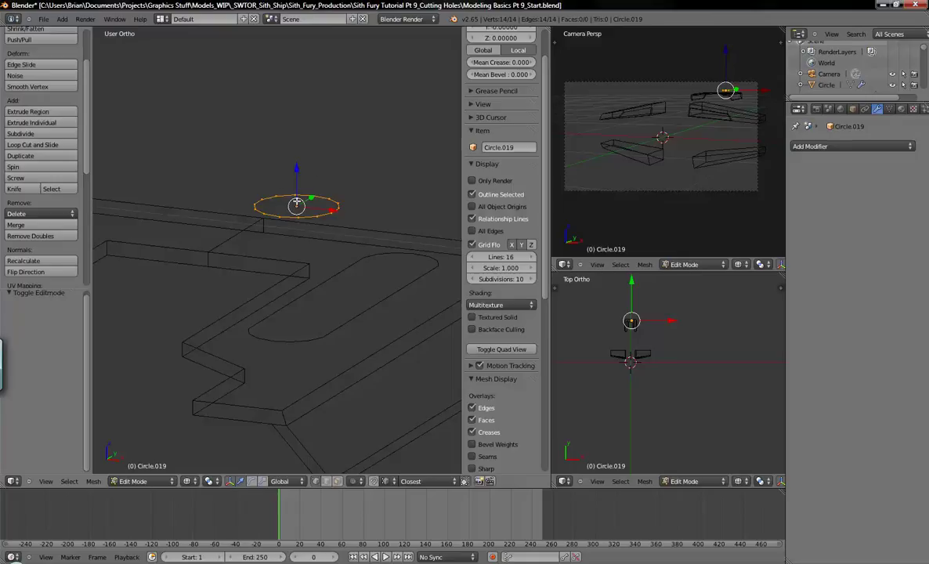
pyautogui.press('e')
pyautogui.click(299, 202)
pyautogui.press('g')
pyautogui.press('z')
pyautogui.click(294, 191)
pyautogui.press('a')
pyautogui.press('z')
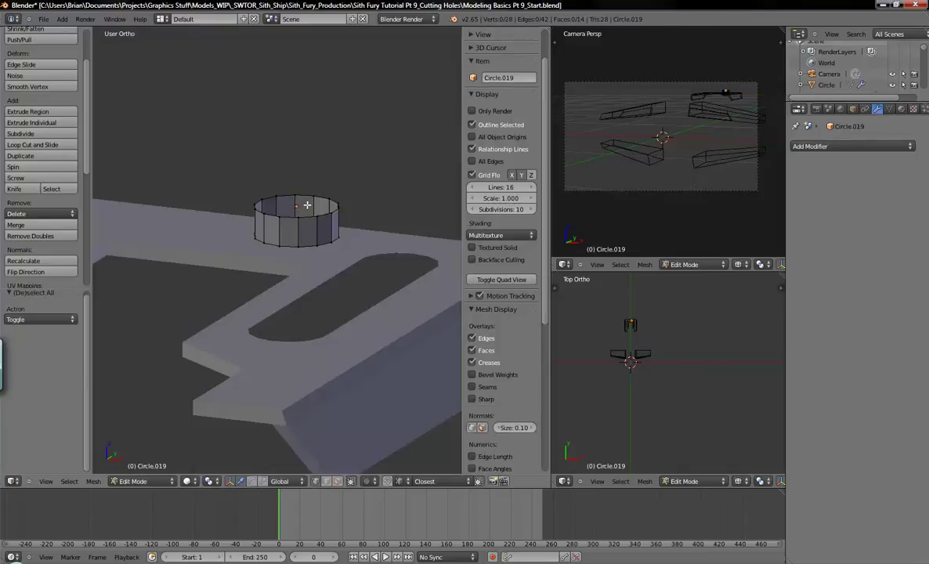
# Lower the whole ring along Z so that it sits into the plate's top face.
pyautogui.press('a')
pyautogui.press('g')
pyautogui.press('z')
pyautogui.click(295, 205)
pyautogui.moveTo(295, 206); pyautogui.dragTo(351, 311, button='middle')
# Finish editing the ring and add a Boolean modifier to the notched plate.
pyautogui.press('Tab')
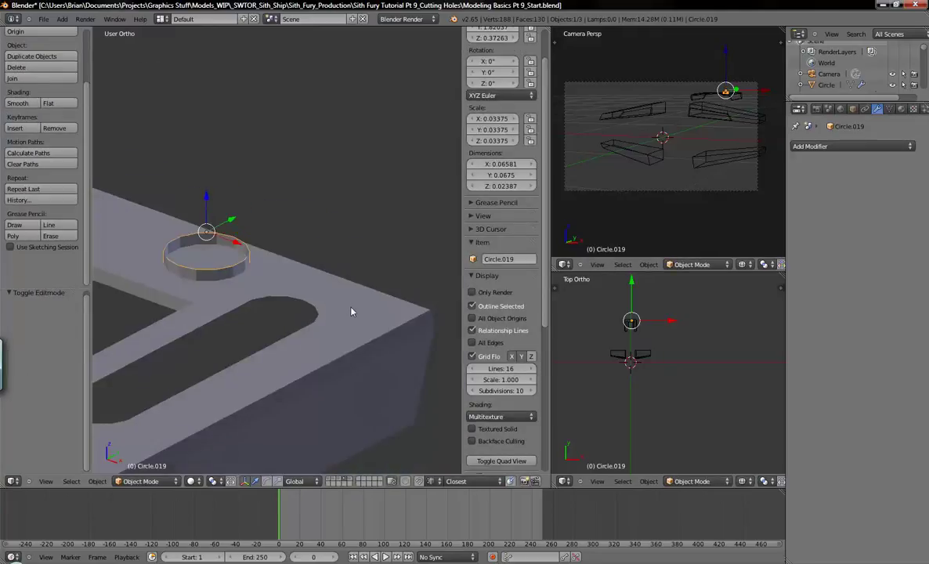
pyautogui.rightClick(403, 334)
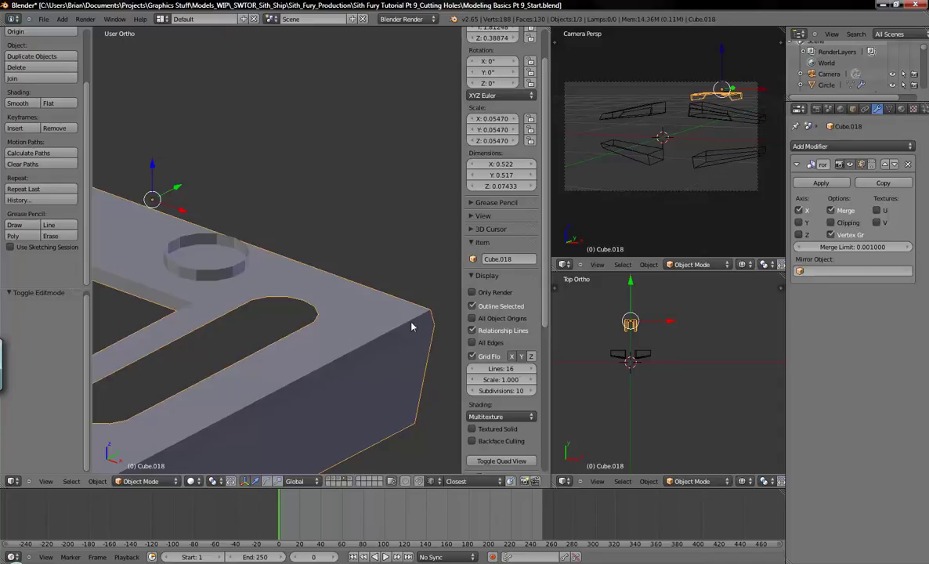
pyautogui.press('g')
pyautogui.rightClick(438, 348)
pyautogui.click(807, 145)
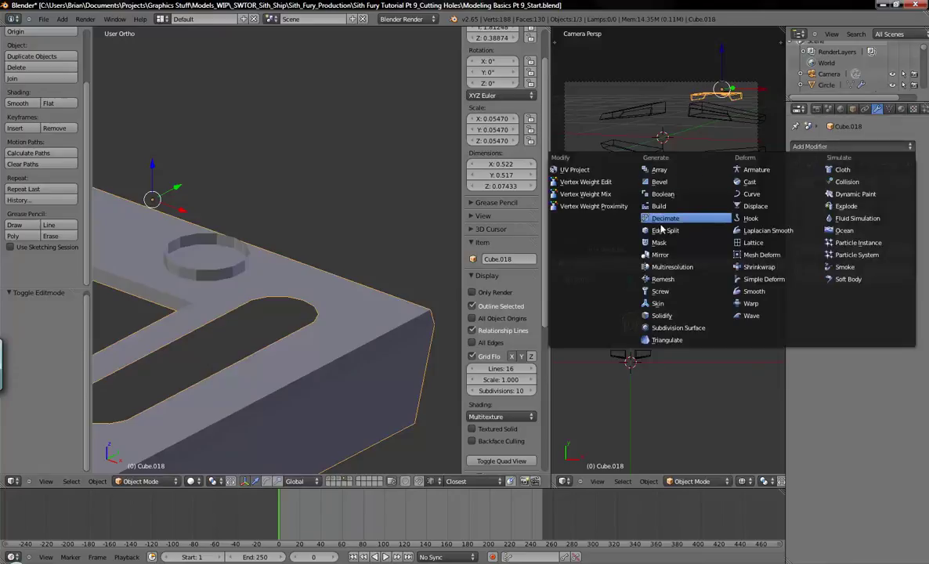
pyautogui.click(663, 193)
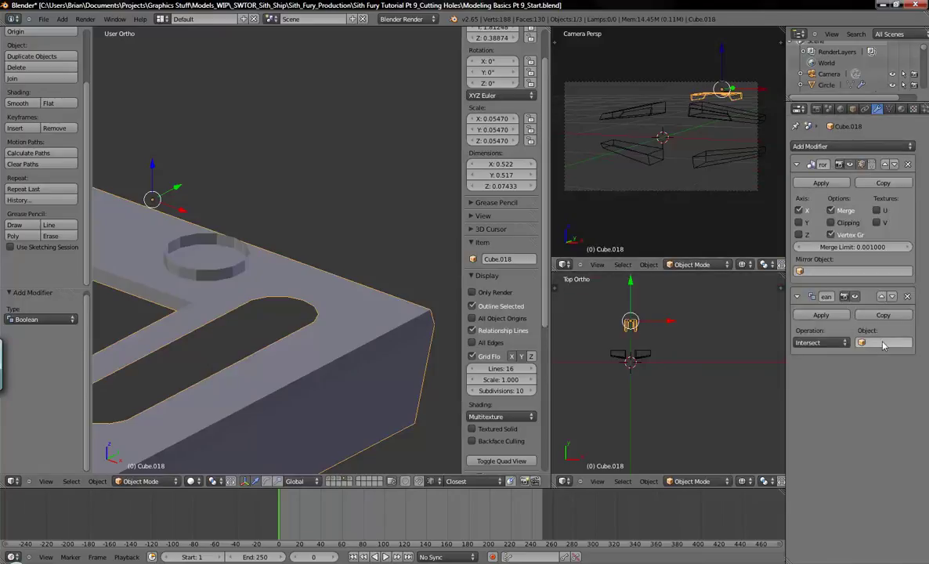
# Look up the ring's object name and set Circle.019 as the plate's Boolean modifier object.
pyautogui.click(875, 342)
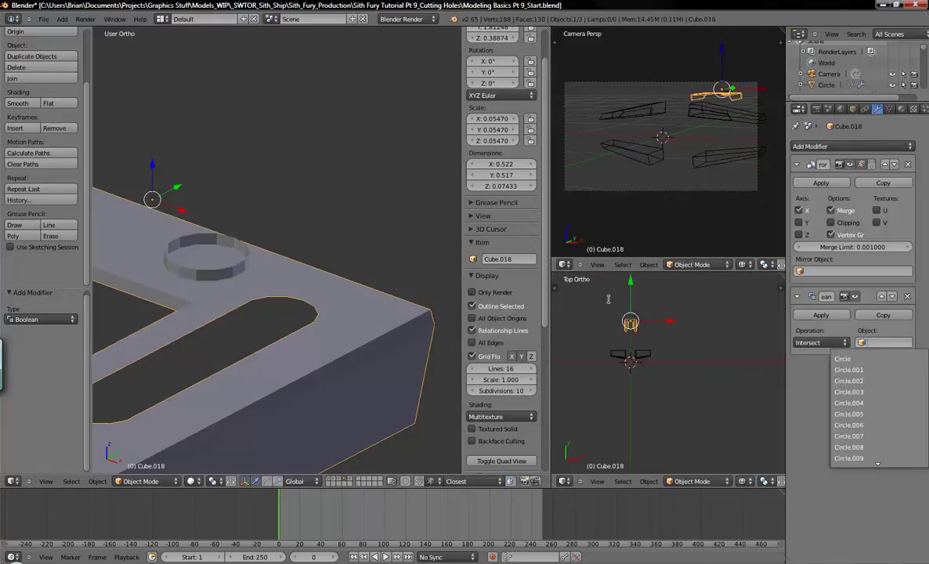
pyautogui.rightClick(195, 277)
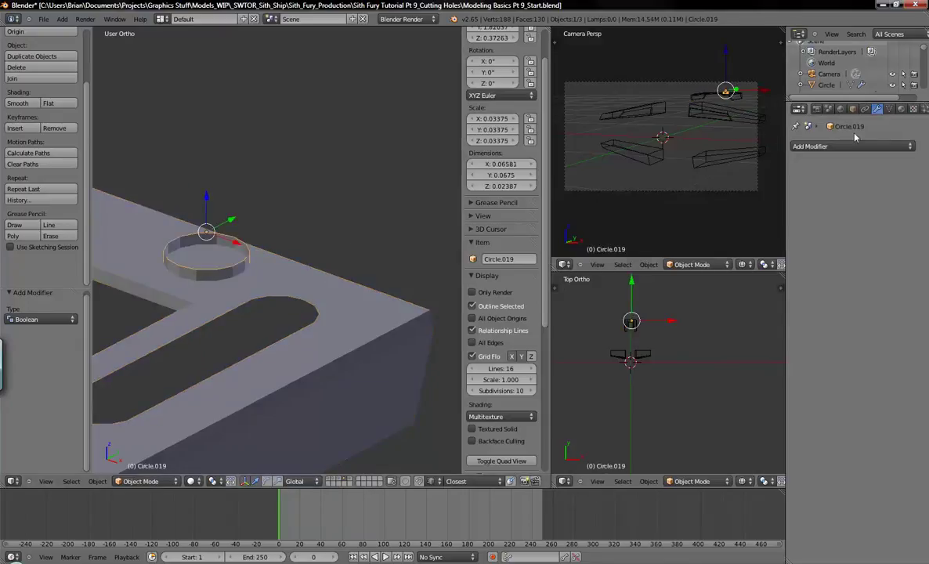
pyautogui.rightClick(343, 312)
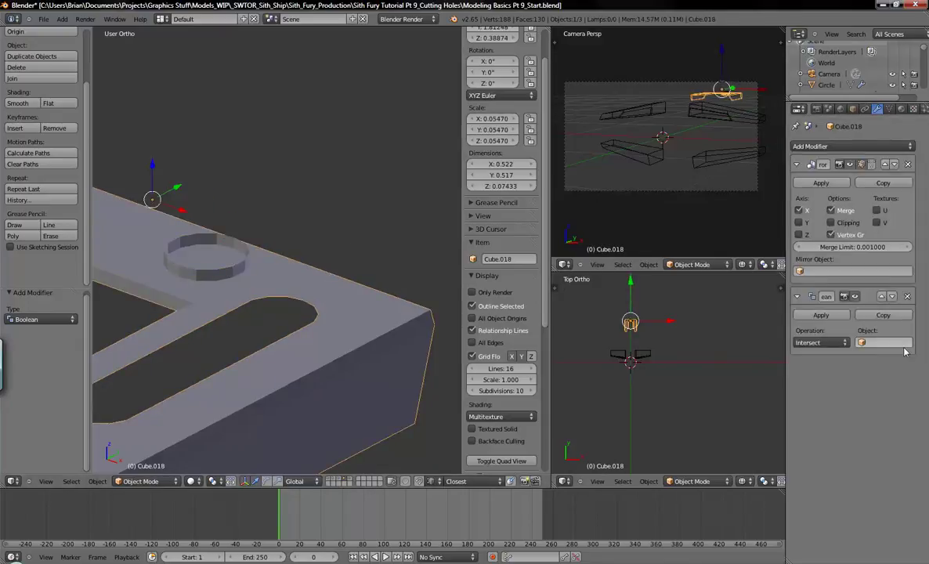
pyautogui.click(897, 345)
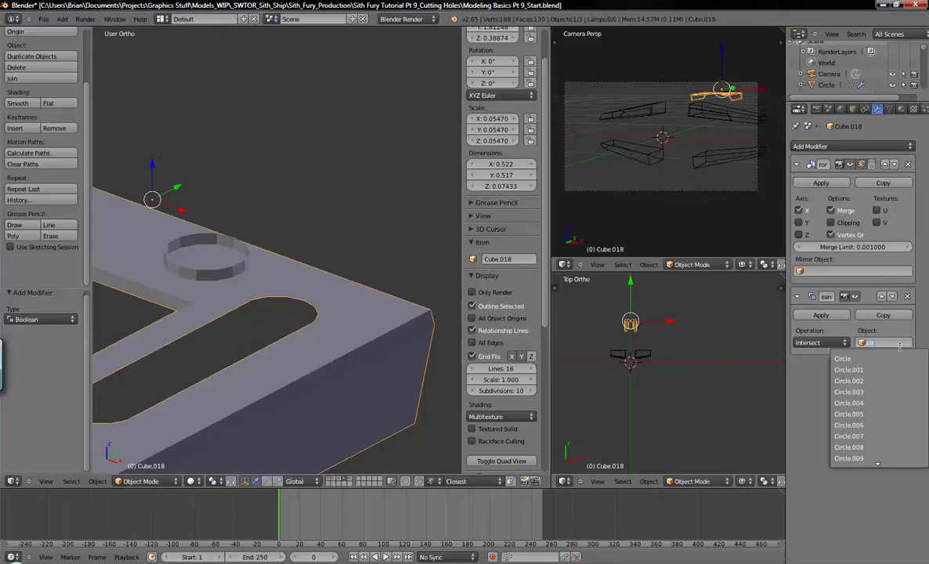
pyautogui.write('circle.019')
pyautogui.click(880, 354)
pyautogui.moveTo(270, 352); pyautogui.dragTo(430, 339, button='middle')
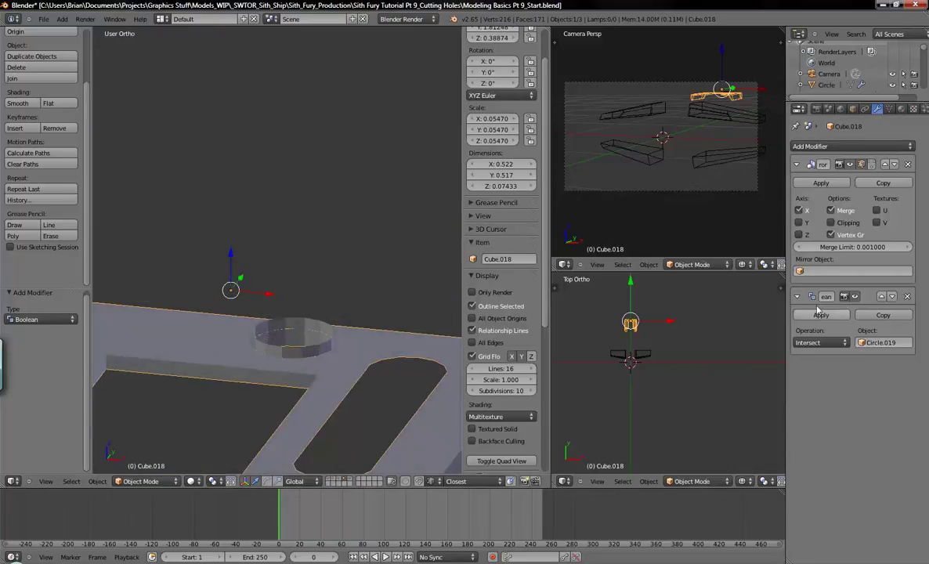
# Try the Union and Difference operations on the plate's Boolean modifier and set it back to Intersect.
pyautogui.click(818, 342)
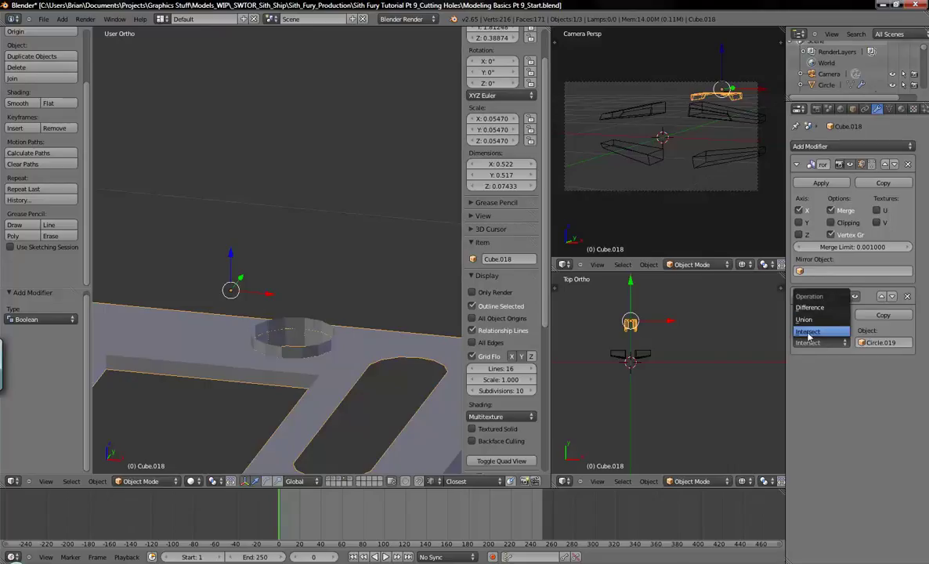
pyautogui.click(808, 333)
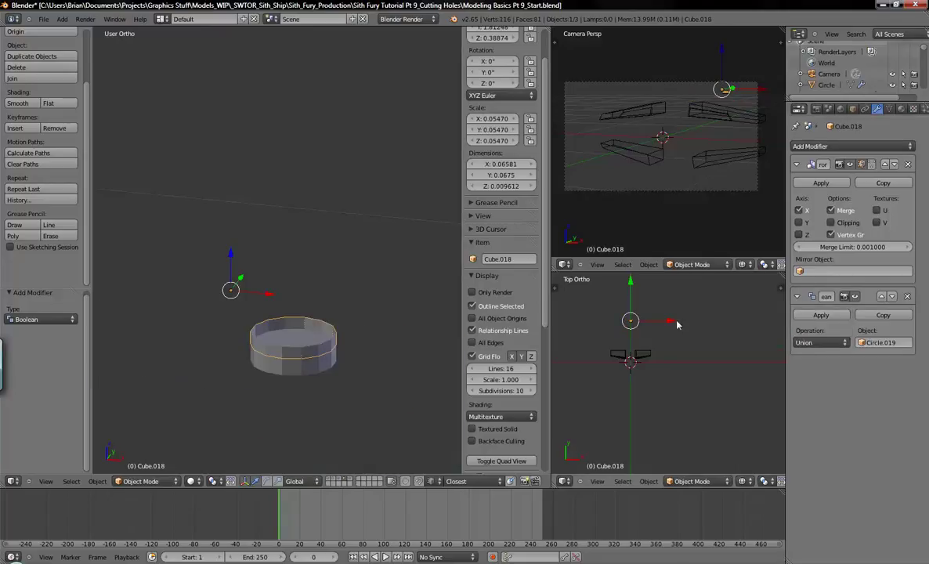
pyautogui.click(819, 343)
pyautogui.press('Return')
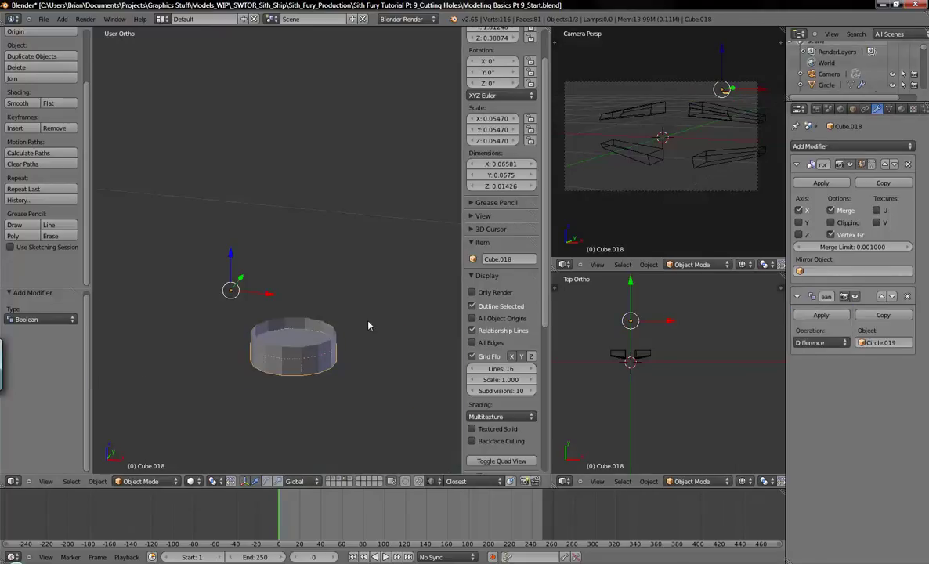
pyautogui.click(819, 342)
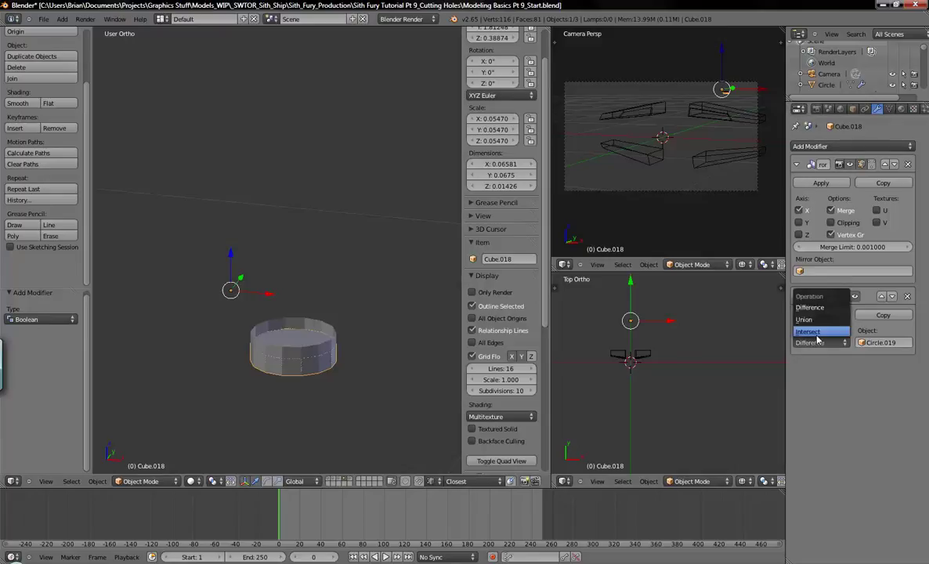
pyautogui.click(817, 337)
pyautogui.moveTo(319, 393); pyautogui.dragTo(307, 357, button='middle')
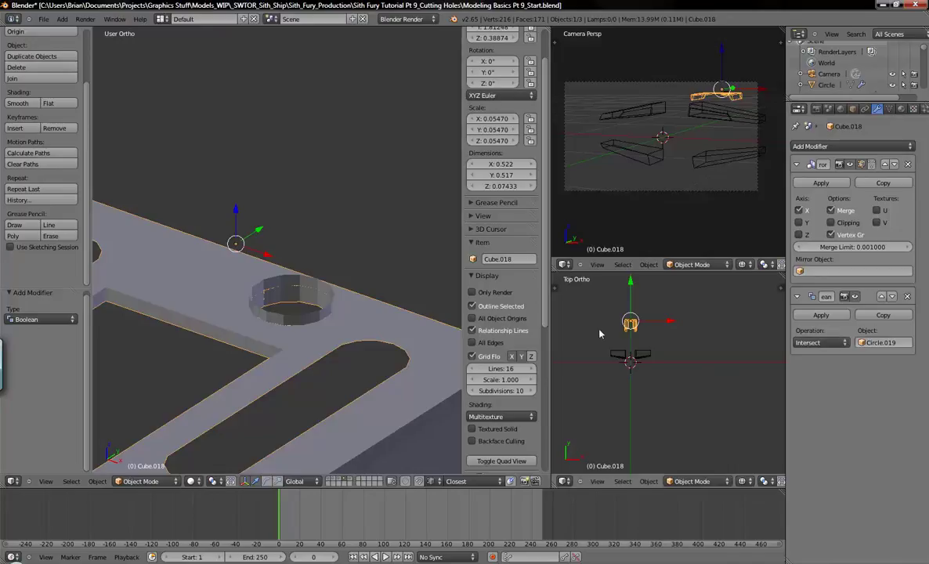
# Check the round cut-out from several angles and apply the Boolean modifier to the plate.
pyautogui.keyDown('shift'); pyautogui.moveTo(350, 227); pyautogui.dragTo(359, 359, button='middle'); pyautogui.keyUp('shift')
pyautogui.scroll(-5, 343, 315)
pyautogui.scroll(8, 317, 373)
pyautogui.scroll(2, 358, 359)
pyautogui.keyDown('shift'); pyautogui.moveTo(369, 316); pyautogui.dragTo(366, 364, button='middle'); pyautogui.keyUp('shift')
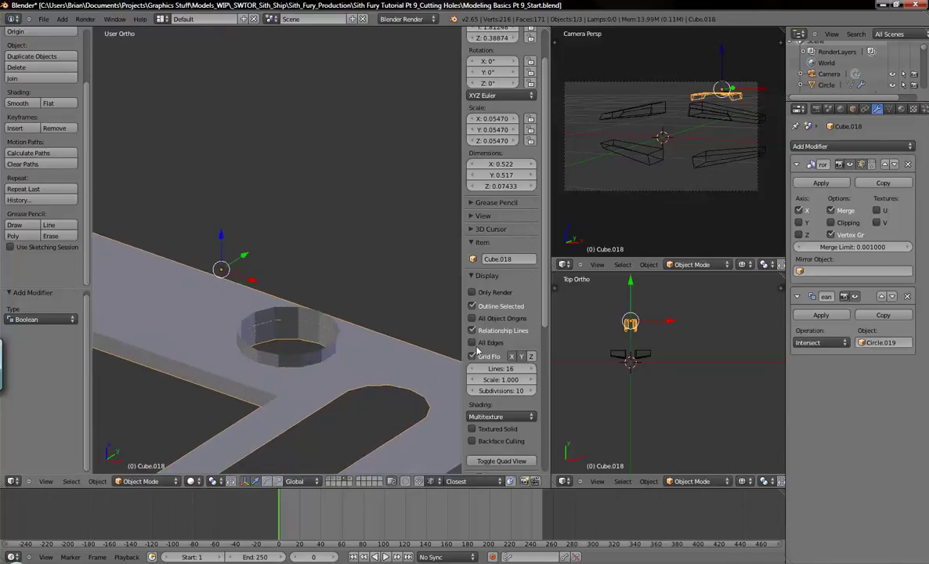
pyautogui.click(823, 317)
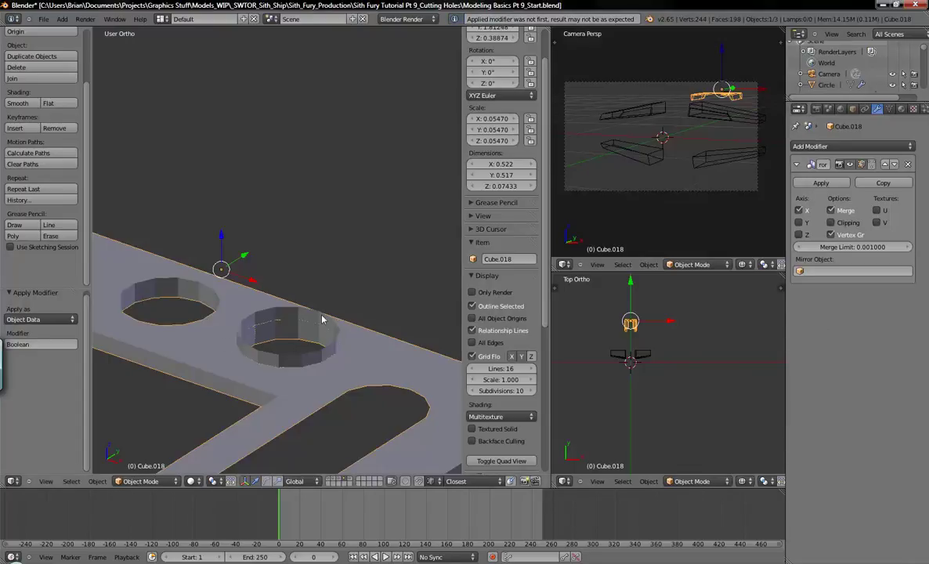
# Delete the ring object used as the cutter from the plate.
pyautogui.rightClick(320, 319)
pyautogui.press('x')
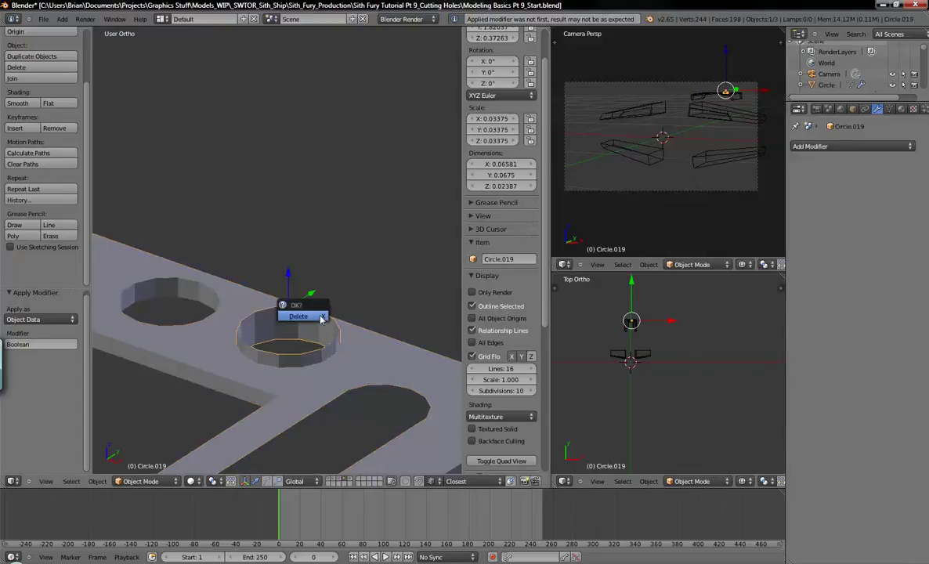
pyautogui.click(321, 316)
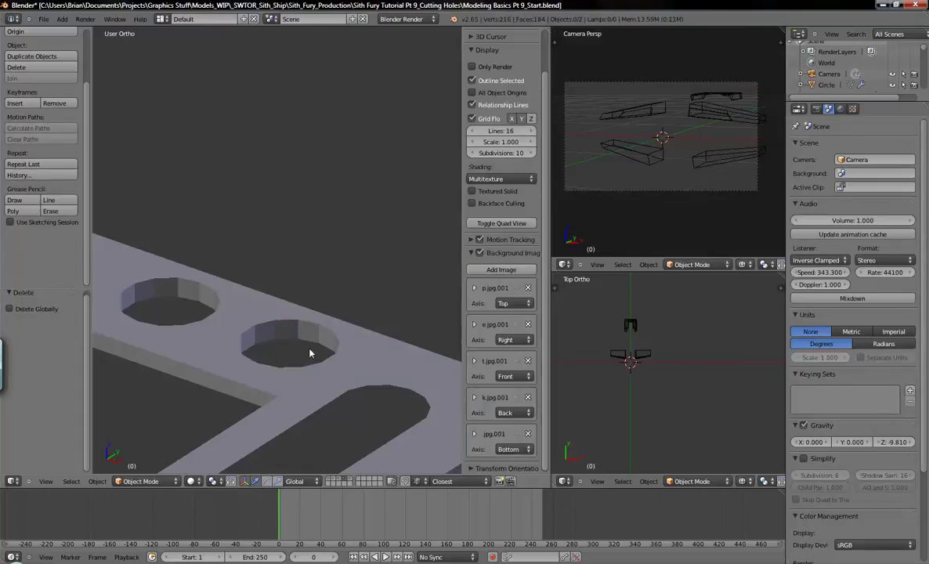
# Examine the plate's mesh topology around the round hole in Edit Mode and return to Object Mode with nothing selected.
pyautogui.rightClick(302, 377)
pyautogui.press('Tab')
pyautogui.moveTo(304, 384); pyautogui.dragTo(239, 375, button='middle')
pyautogui.press('a')
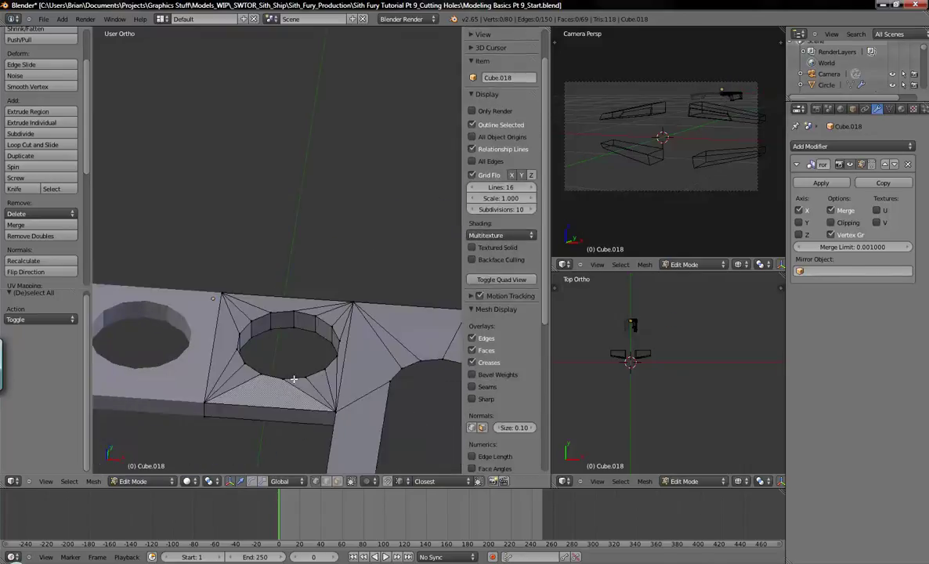
pyautogui.press('a')
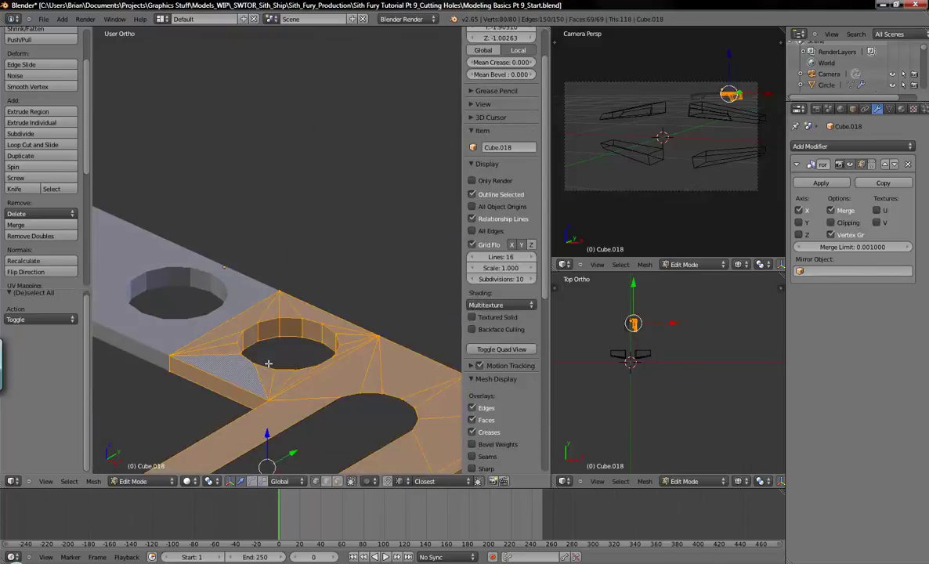
pyautogui.press('Tab')
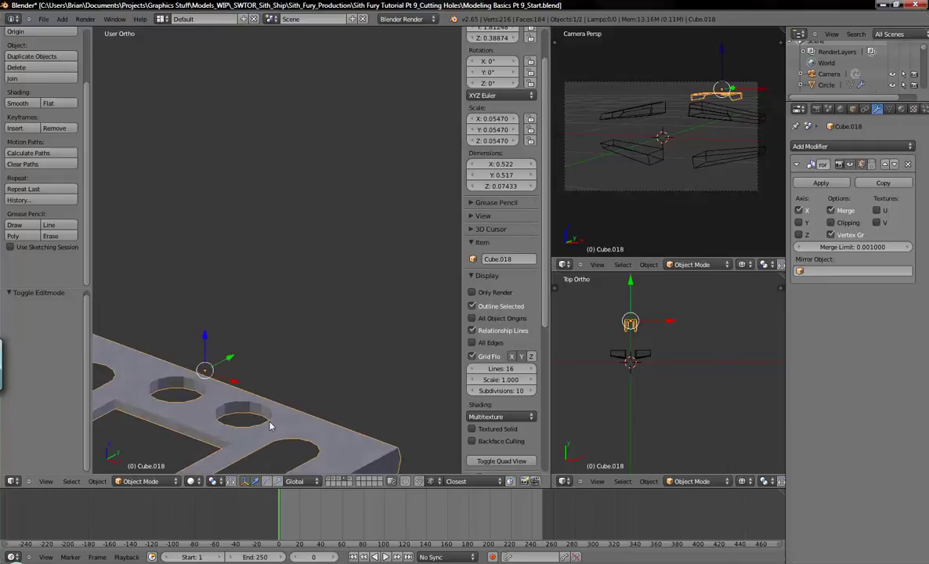
pyautogui.press('a')
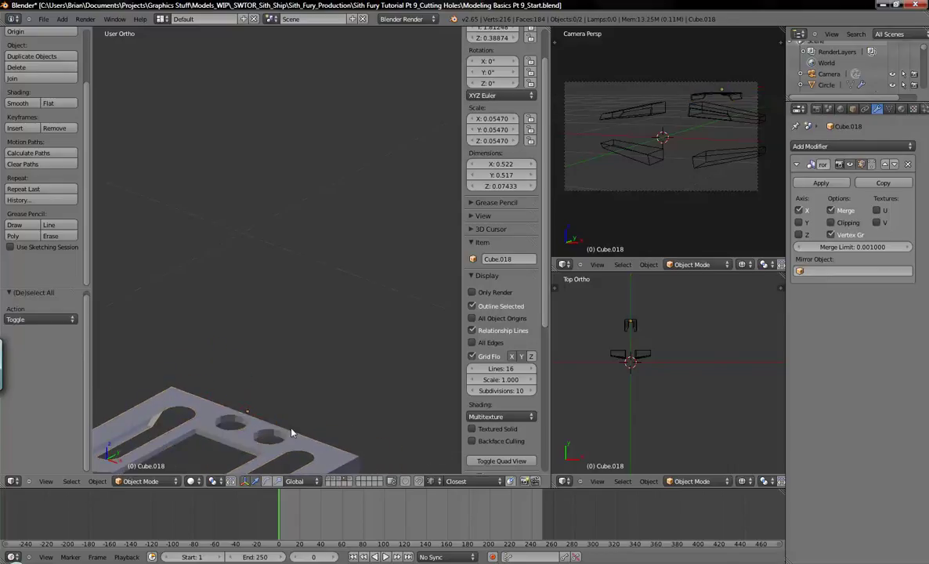
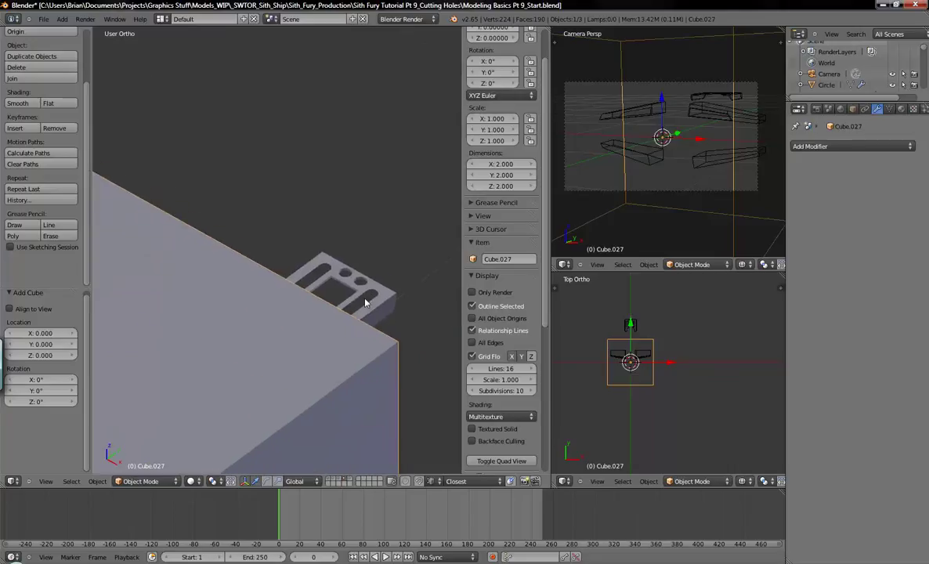
# Raise the newly added cube about 1.78 units along Z, above the ship parts.
pyautogui.moveTo(327, 355)
pyautogui.mouseDown(button='middle')
pyautogui.moveTo(326, 345)
pyautogui.moveTo(321, 350)
pyautogui.mouseUp(button='middle')
pyautogui.scroll(-5, 320, 350)
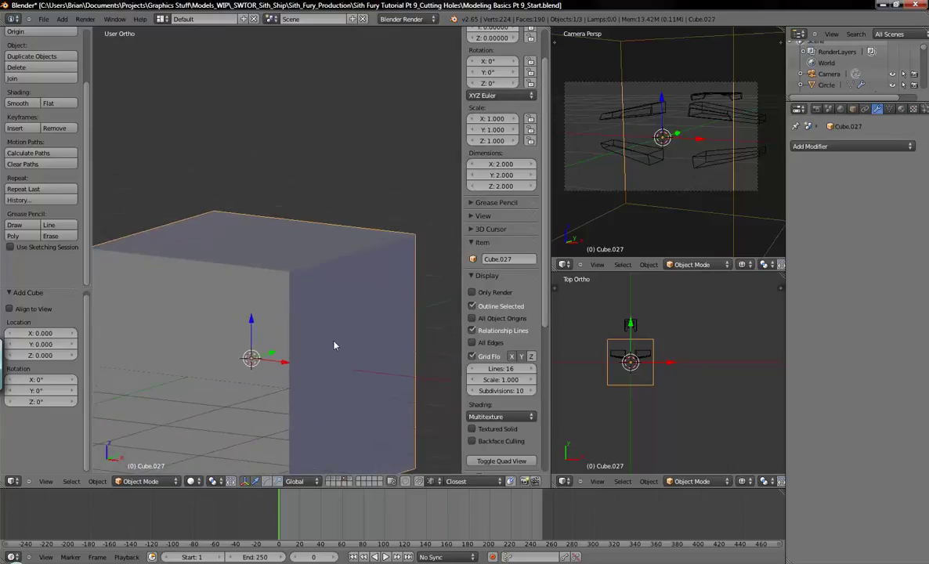
pyautogui.moveTo(285, 315); pyautogui.dragTo(310, 181)
pyautogui.keyDown('shift'); pyautogui.moveTo(310, 181); pyautogui.dragTo(287, 288, button='middle'); pyautogui.keyUp('shift')
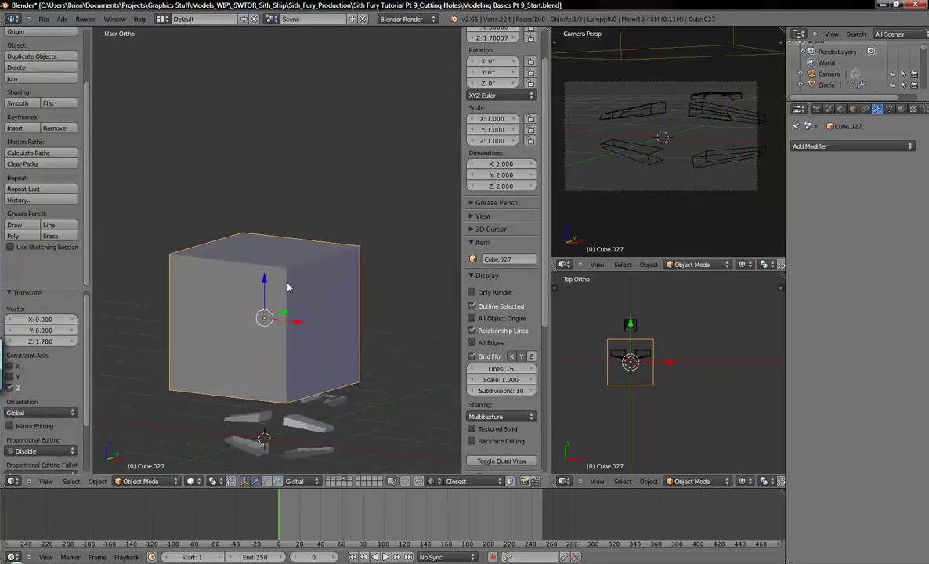
# Add a UV sphere and move it about 1.63 units along Z and 1.16 units along X to the cube's side.
pyautogui.hotkey('shift', 'a')
pyautogui.moveTo(291, 282)
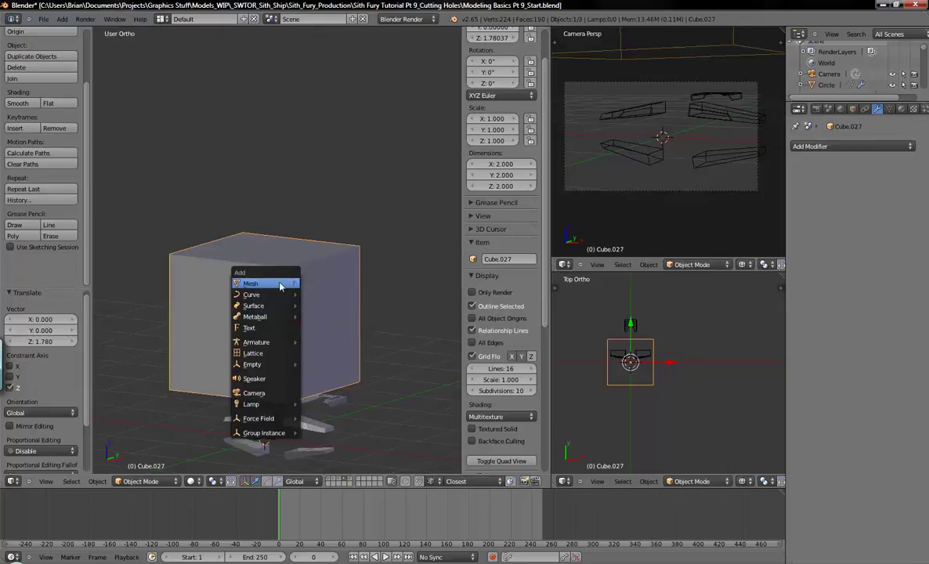
pyautogui.click(333, 317)
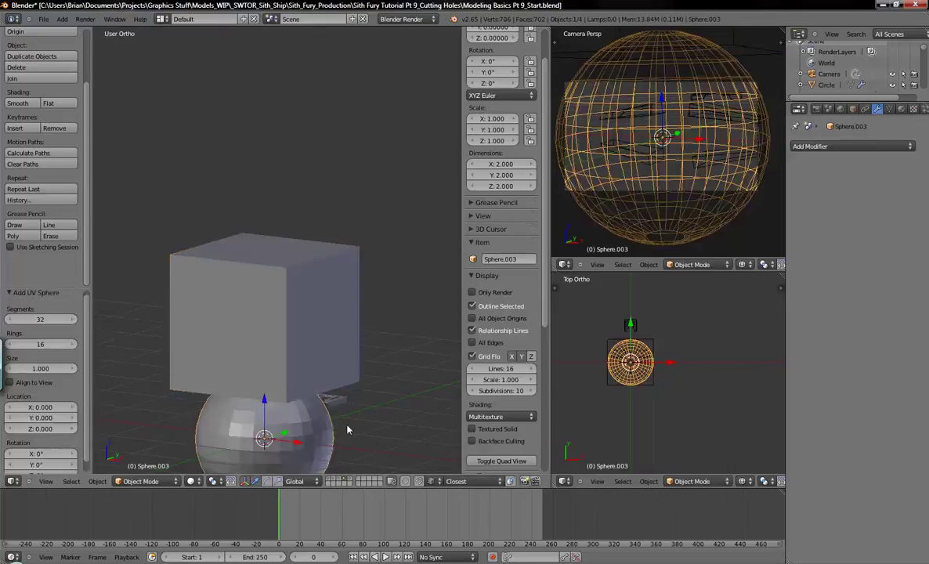
pyautogui.moveTo(265, 402); pyautogui.dragTo(281, 290)
pyautogui.moveTo(300, 334); pyautogui.dragTo(375, 362)
# Scale the sphere to about 0.553 and shift it about -0.17 units along X, half embedded in the cube's side face.
pyautogui.press('s')
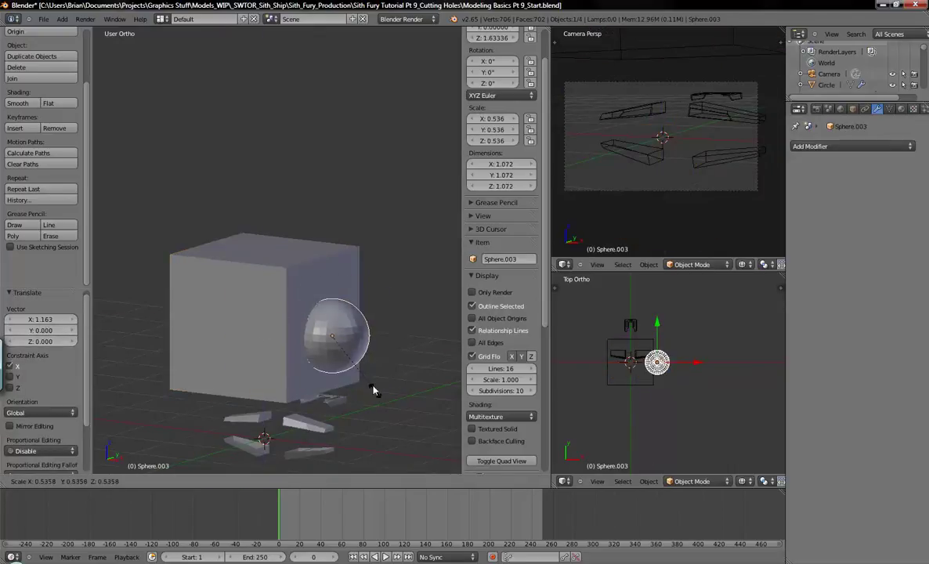
pyautogui.click(372, 388)
pyautogui.moveTo(364, 343); pyautogui.dragTo(356, 344)
pyautogui.scroll(5, 337, 228)
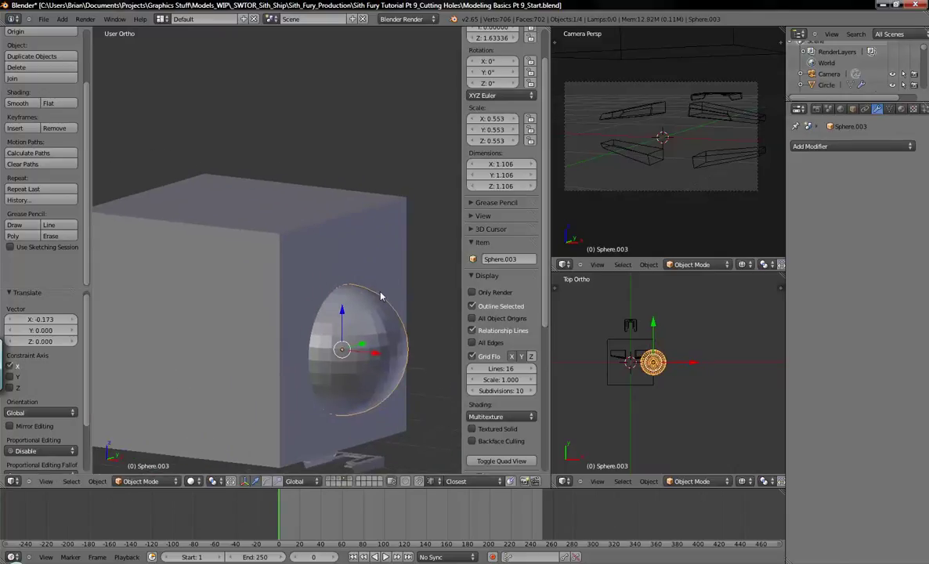
# Add a Boolean modifier to the cube.
pyautogui.moveTo(376, 292); pyautogui.dragTo(349, 291, button='middle')
pyautogui.rightClick(350, 237)
pyautogui.keyDown('shift'); pyautogui.moveTo(415, 286); pyautogui.dragTo(352, 269, button='middle'); pyautogui.keyUp('shift')
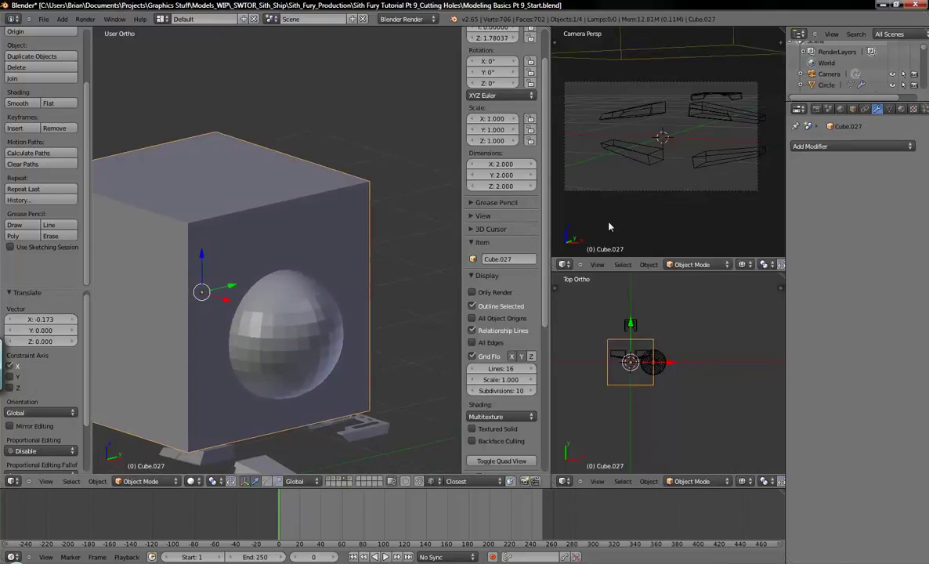
pyautogui.click(852, 146)
pyautogui.click(659, 194)
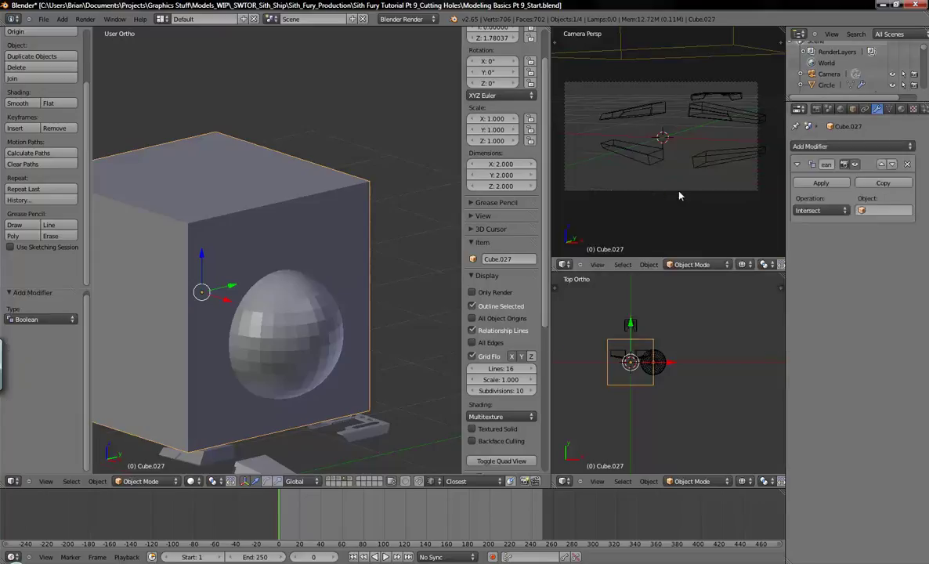
# Set Sphere.003 as the target object of the cube's Boolean modifier.
pyautogui.rightClick(305, 313)
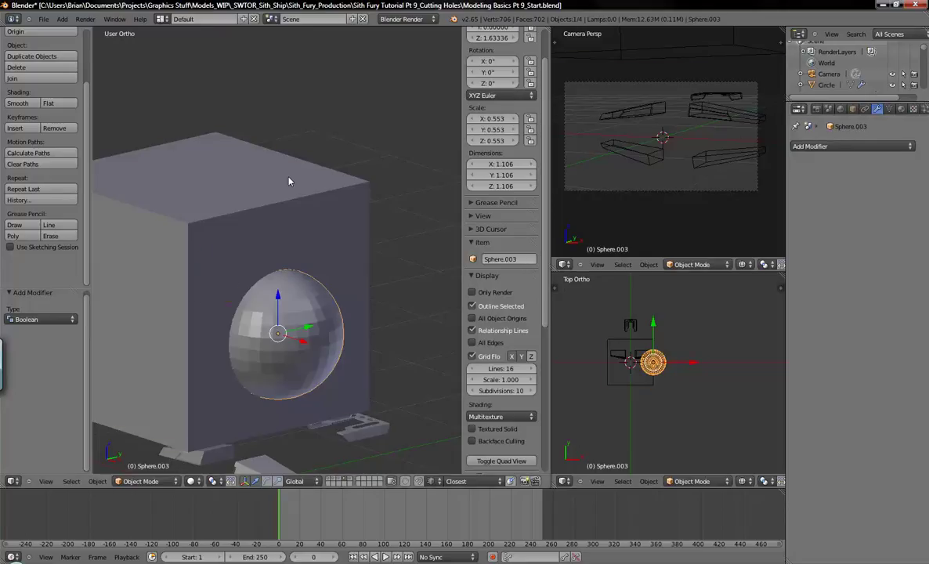
pyautogui.rightClick(268, 163)
pyautogui.click(884, 210)
pyautogui.write('sphere')
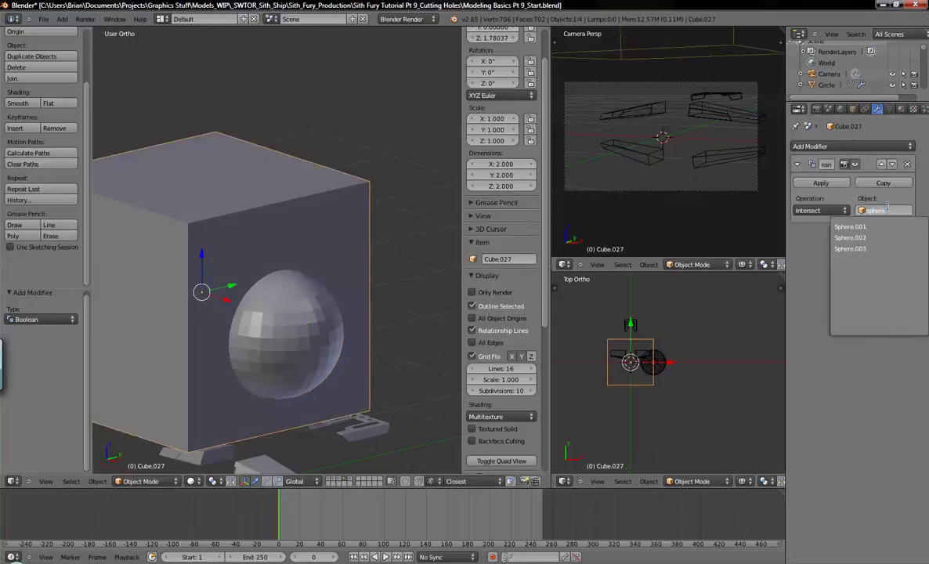
pyautogui.write('.003')
pyautogui.press('Return')
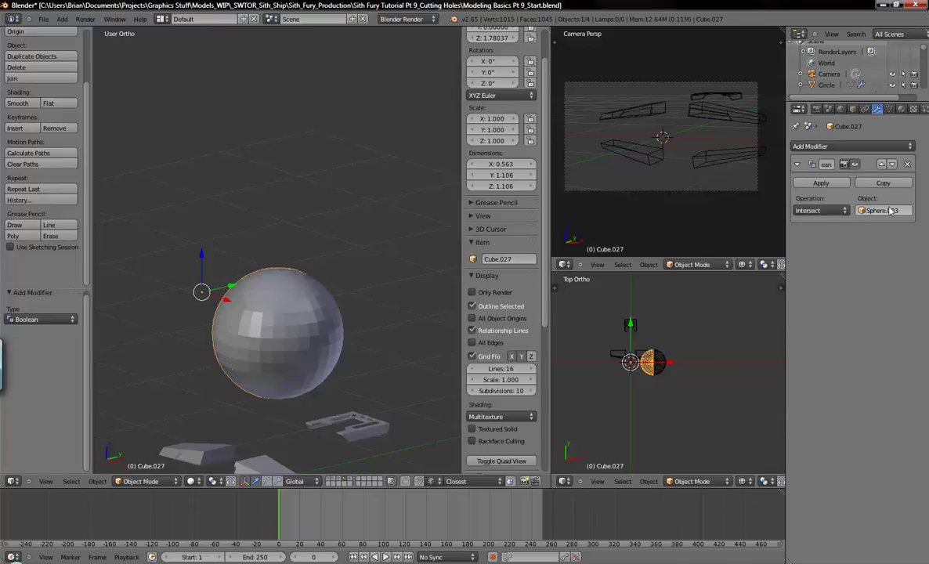
# Switch to wireframe display and move the cube against the sphere to test Intersect, leaving it about 0.6 units higher.
pyautogui.moveTo(324, 295); pyautogui.dragTo(379, 259, button='middle')
pyautogui.moveTo(351, 291); pyautogui.dragTo(351, 271, button='middle')
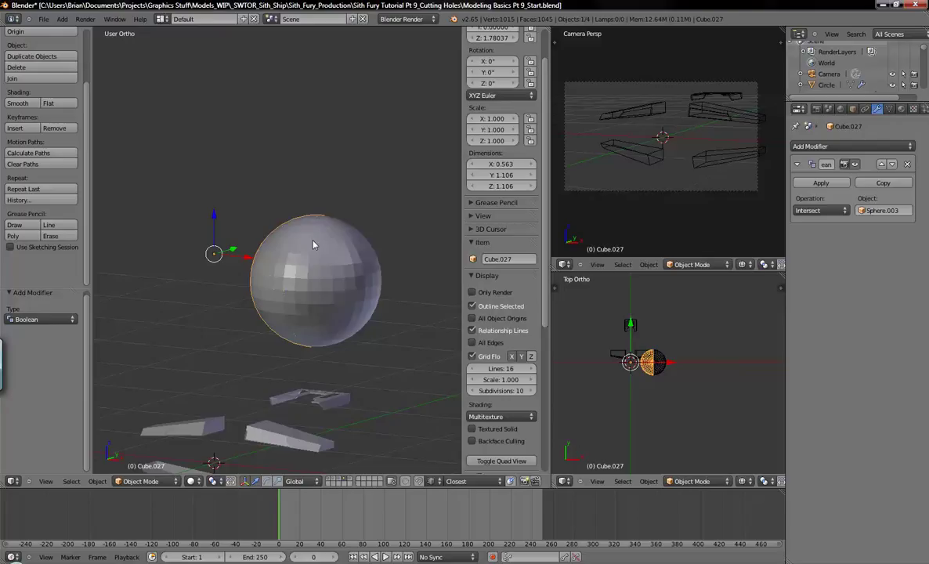
pyautogui.press('z')
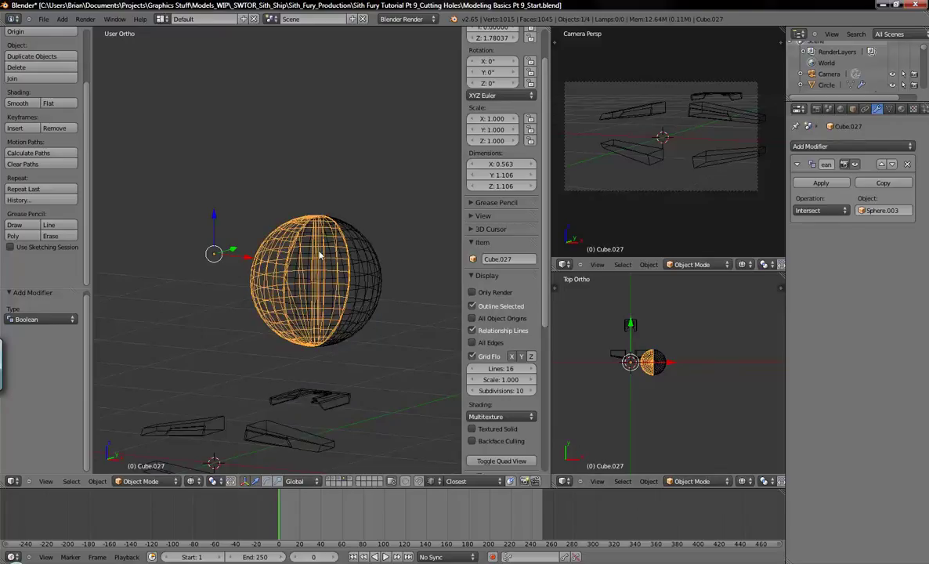
pyautogui.press('g')
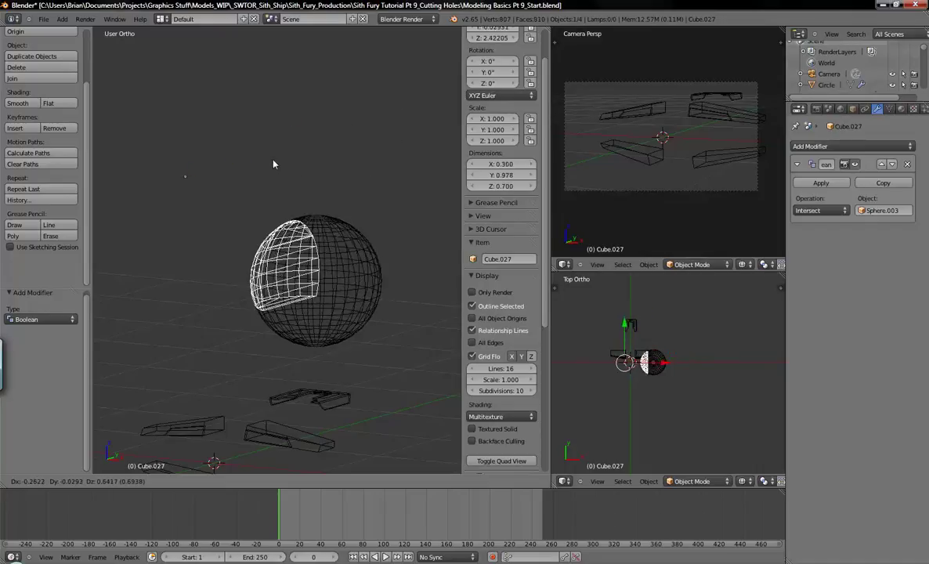
pyautogui.click(303, 162)
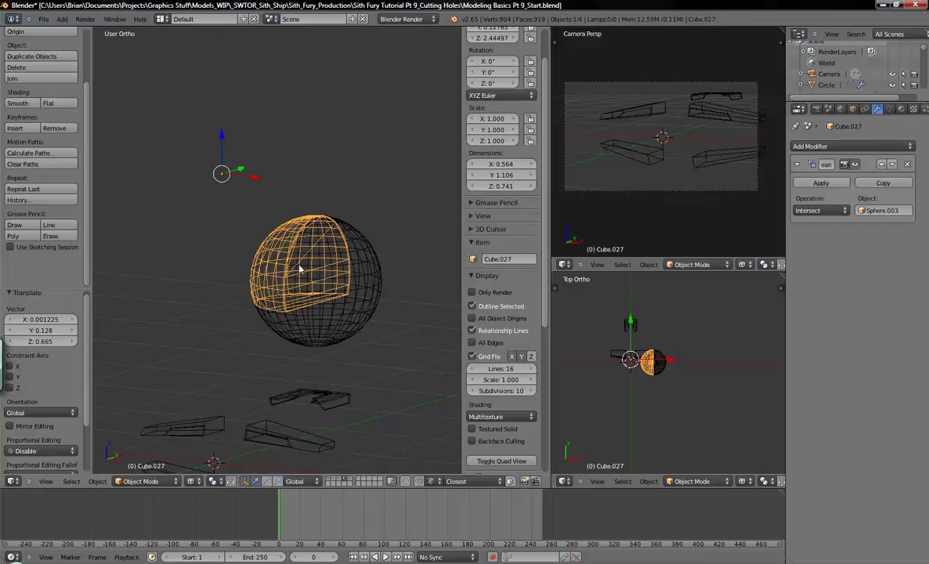
pyautogui.press('g')
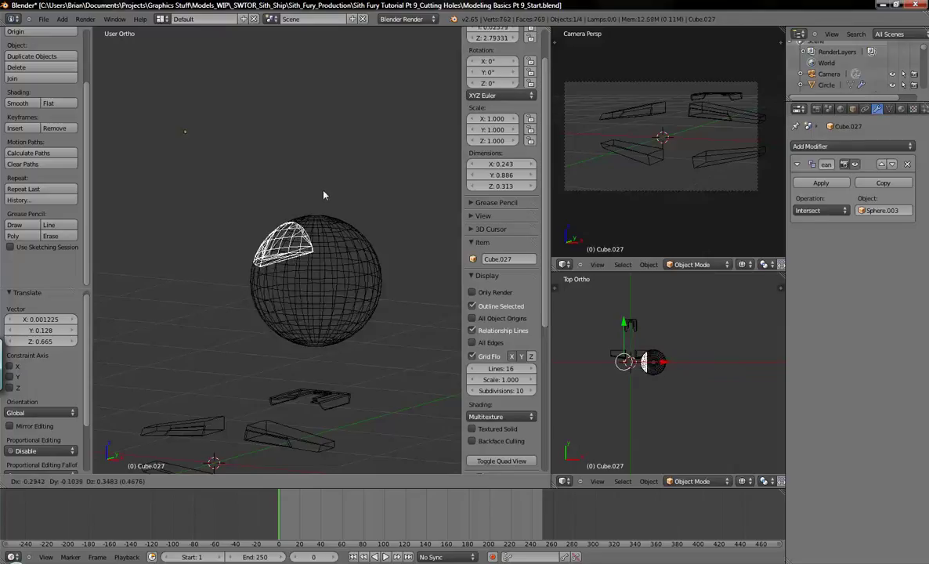
pyautogui.click(334, 224)
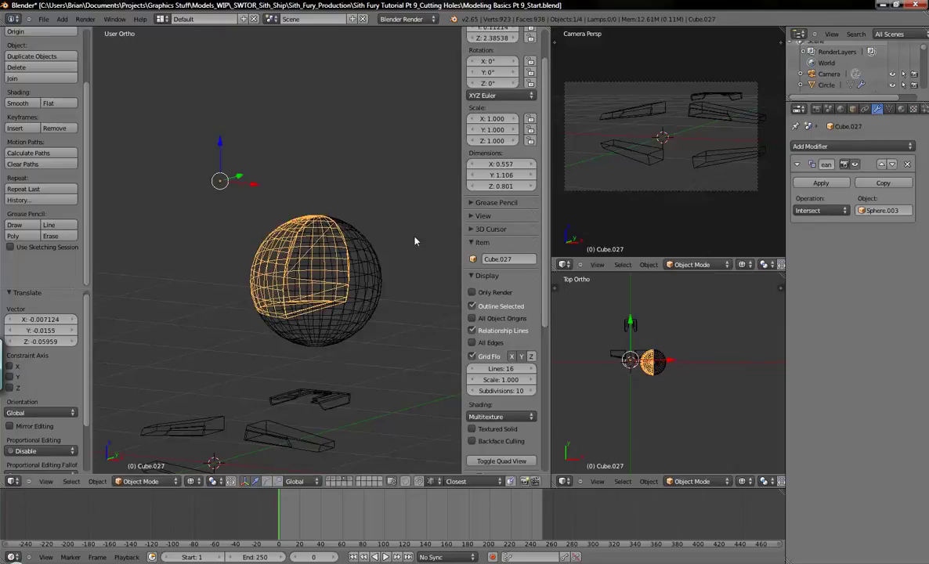
# Set the cube's Boolean operation to Union and test it by moving the cube down over the sphere and back.
pyautogui.click(821, 210)
pyautogui.click(811, 183)
pyautogui.press('g')
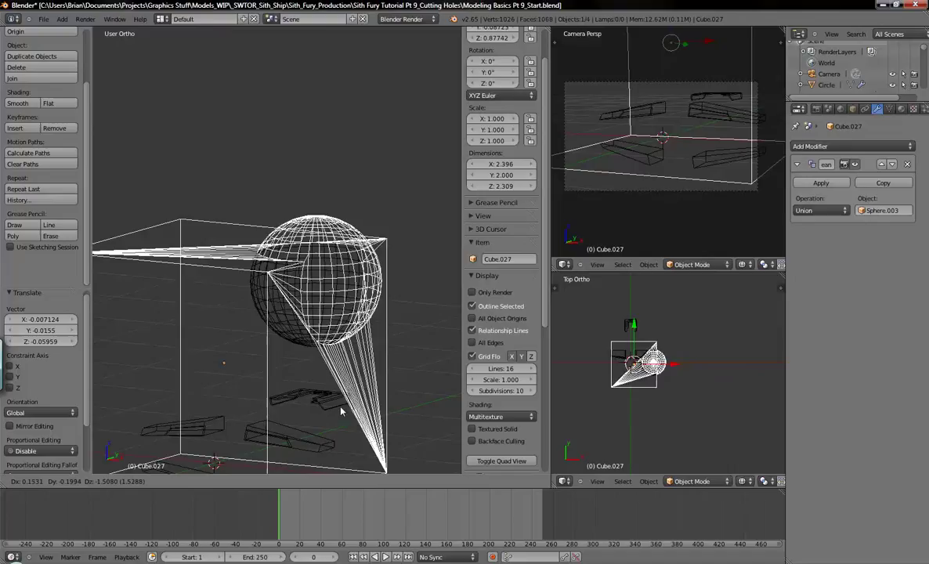
pyautogui.click(327, 232)
# Set the Boolean operation to Difference, lower the cube about 1.55 units along Z, and inspect the cut from several angles.
pyautogui.click(819, 210)
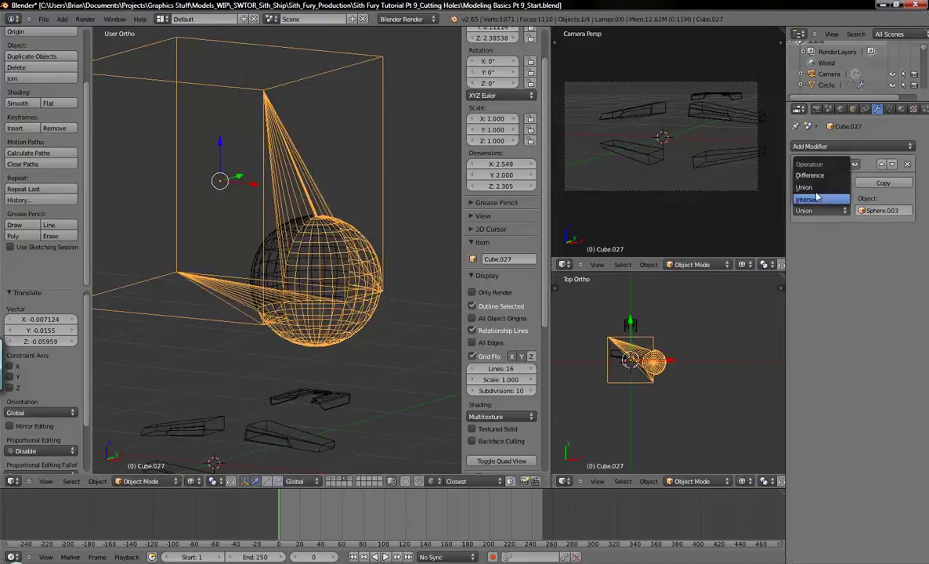
pyautogui.click(811, 177)
pyautogui.press('g')
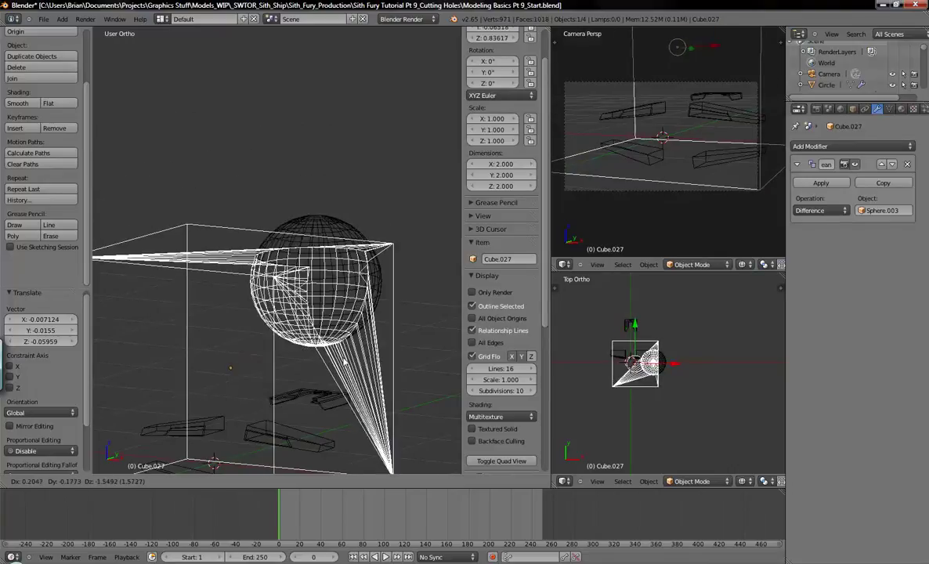
pyautogui.click(350, 354)
pyautogui.moveTo(370, 354); pyautogui.dragTo(232, 253, button='middle')
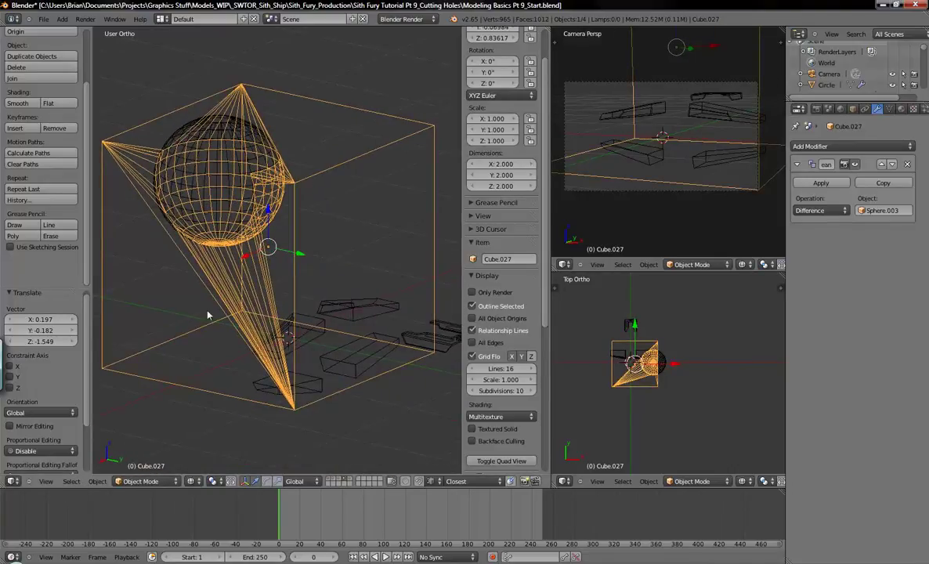
pyautogui.moveTo(304, 208); pyautogui.dragTo(312, 173, button='middle')
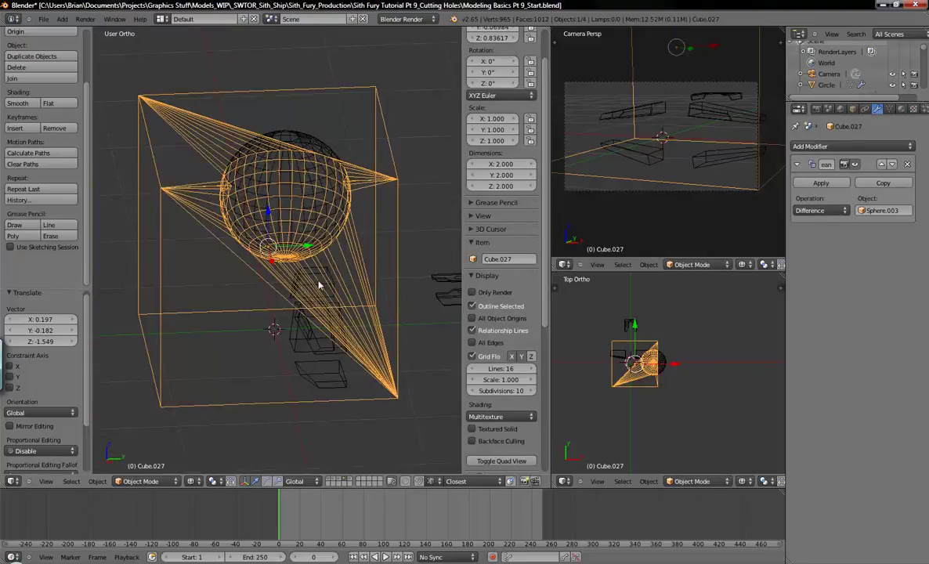
pyautogui.moveTo(320, 287); pyautogui.dragTo(213, 212, button='middle')
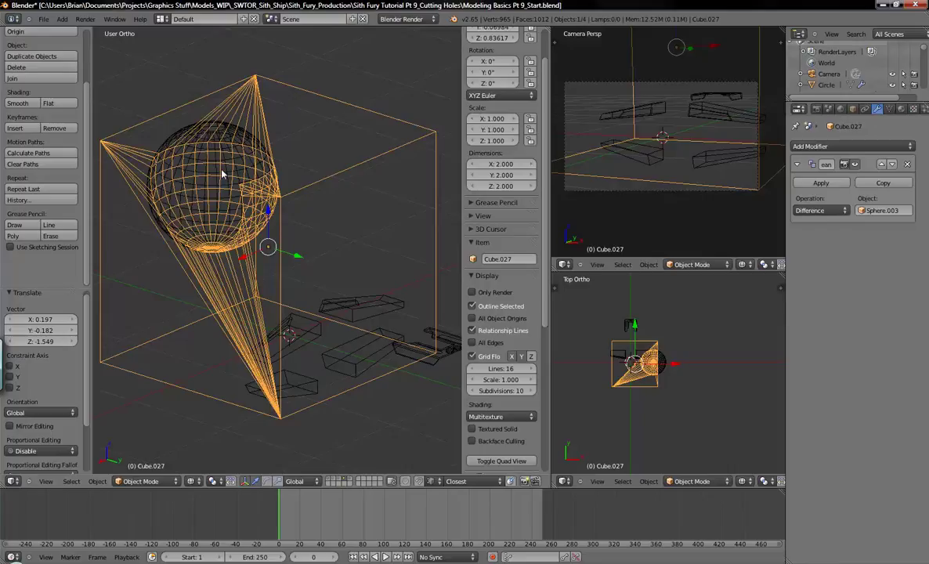
pyautogui.moveTo(257, 201); pyautogui.dragTo(336, 238, button='middle')
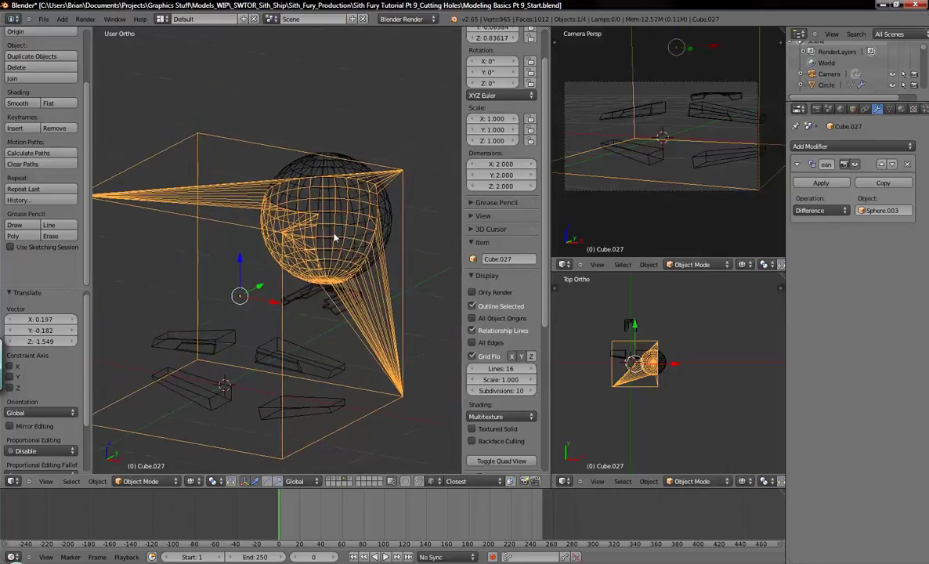
# Delete the demonstration cube and sphere together and return to solid shading.
pyautogui.moveTo(370, 245); pyautogui.dragTo(318, 276, button='middle')
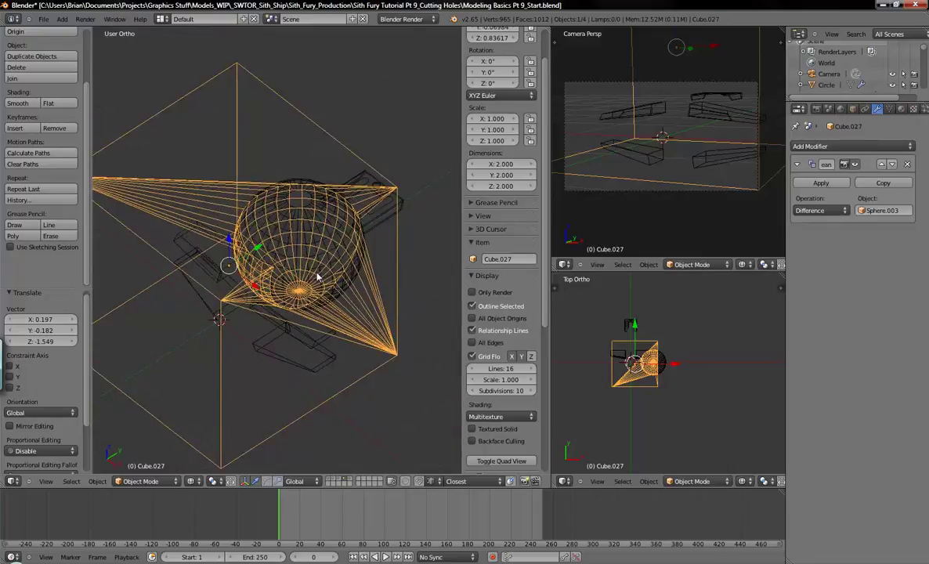
pyautogui.rightClick(297, 187)
pyautogui.keyDown('shift'); pyautogui.rightClick(306, 116); pyautogui.keyUp('shift')
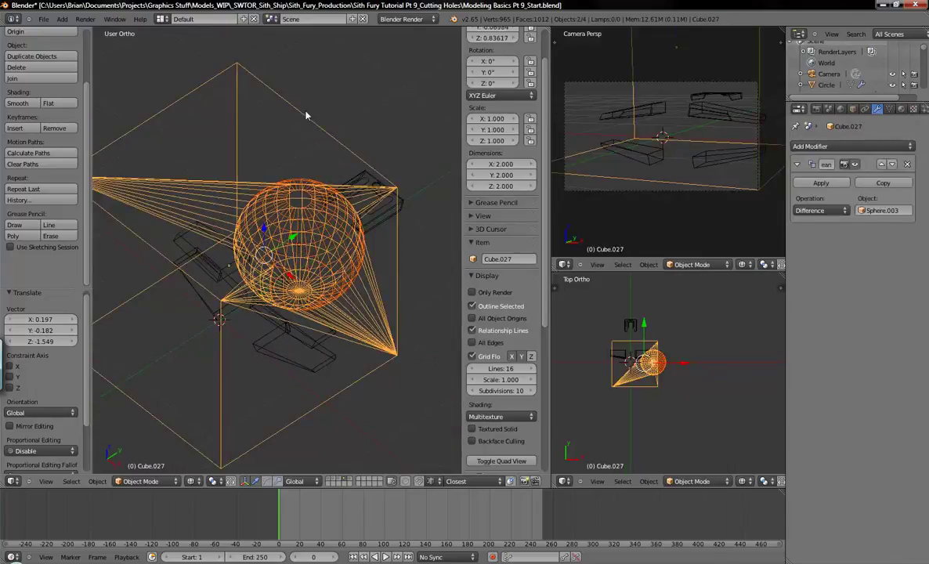
pyautogui.press('x')
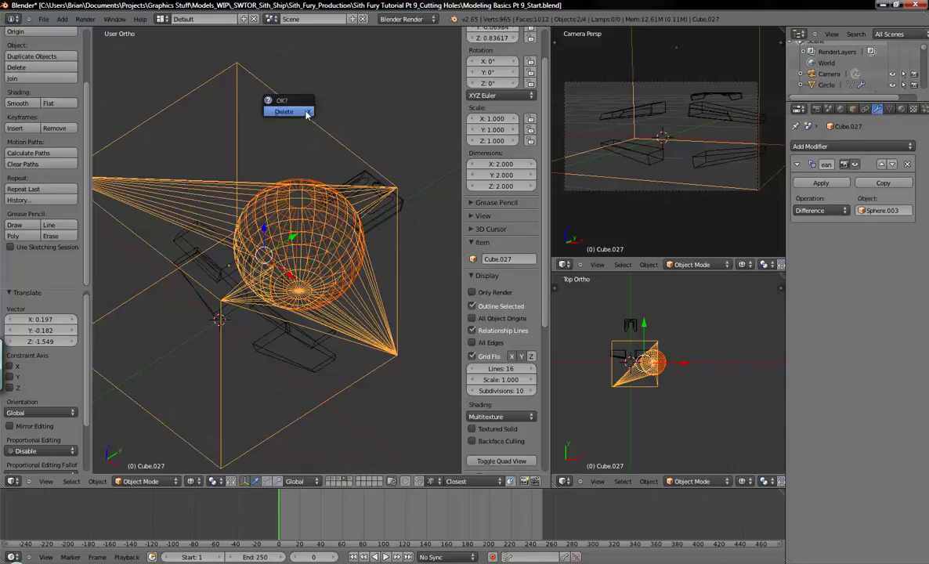
pyautogui.click(307, 116)
pyautogui.moveTo(328, 125); pyautogui.dragTo(321, 197, button='middle')
pyautogui.scroll(8, 349, 255)
pyautogui.moveTo(343, 308)
pyautogui.mouseDown(button='middle')
pyautogui.moveTo(314, 256)
pyautogui.moveTo(326, 150)
pyautogui.moveTo(307, 215)
pyautogui.moveTo(297, 209)
pyautogui.moveTo(284, 147)
pyautogui.moveTo(275, 258)
pyautogui.mouseUp(button='middle')
pyautogui.press('z')
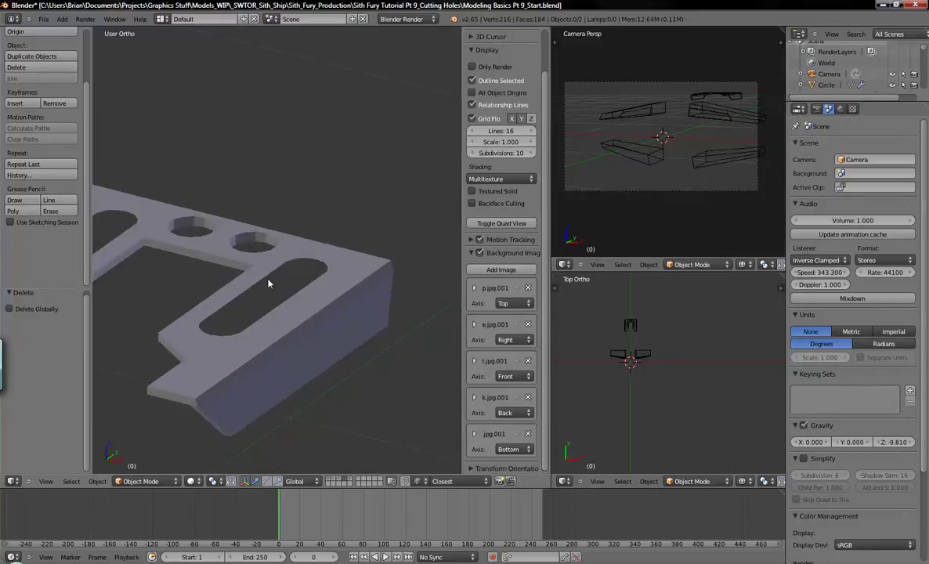
# Examine the notched plate's edges around the slot and round hole in Edit Mode, and return to Object Mode.
pyautogui.rightClick(268, 283)
pyautogui.press('Tab')
pyautogui.press('Tab')
pyautogui.press('Tab')
pyautogui.keyDown('shift'); pyautogui.moveTo(293, 344); pyautogui.dragTo(339, 272, button='middle'); pyautogui.keyUp('shift')
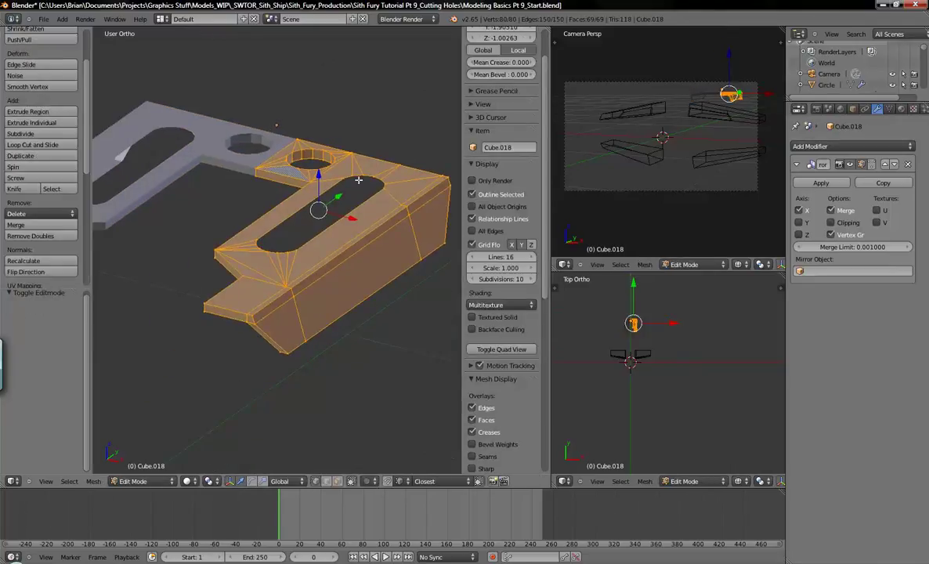
pyautogui.press('a')
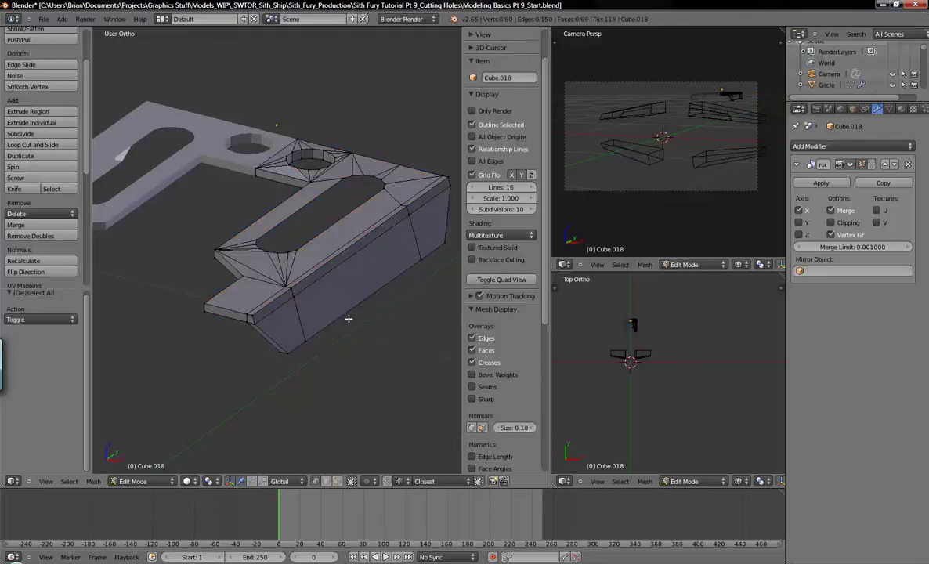
pyautogui.scroll(-4, 346, 329)
pyautogui.keyDown('shift'); pyautogui.moveTo(344, 376); pyautogui.dragTo(352, 196, button='middle'); pyautogui.keyUp('shift')
pyautogui.keyDown('shift'); pyautogui.moveTo(341, 280); pyautogui.dragTo(373, 90, button='middle'); pyautogui.keyUp('shift')
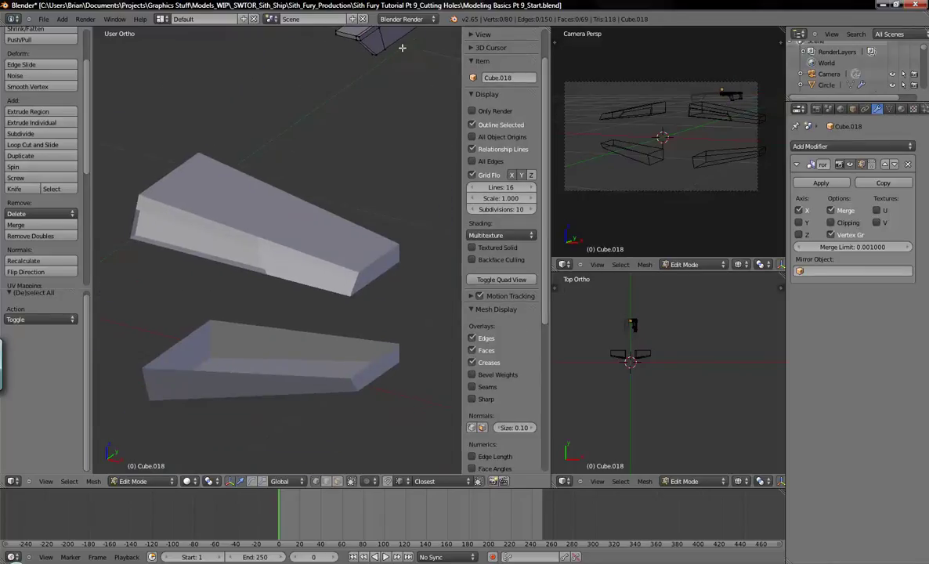
pyautogui.keyDown('shift'); pyautogui.moveTo(251, 269); pyautogui.dragTo(271, 345, button='middle'); pyautogui.keyUp('shift')
pyautogui.press('Tab')
# Select the mirrored wing panels (Cube.005) and duplicate them in place.
pyautogui.rightClick(291, 309)
pyautogui.scroll(2, 272, 349)
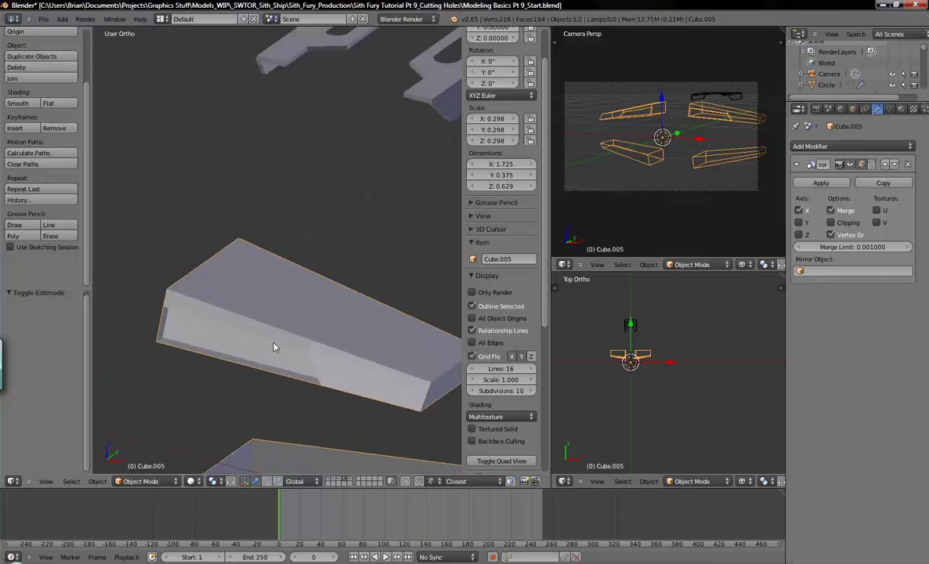
pyautogui.scroll(-3, 268, 330)
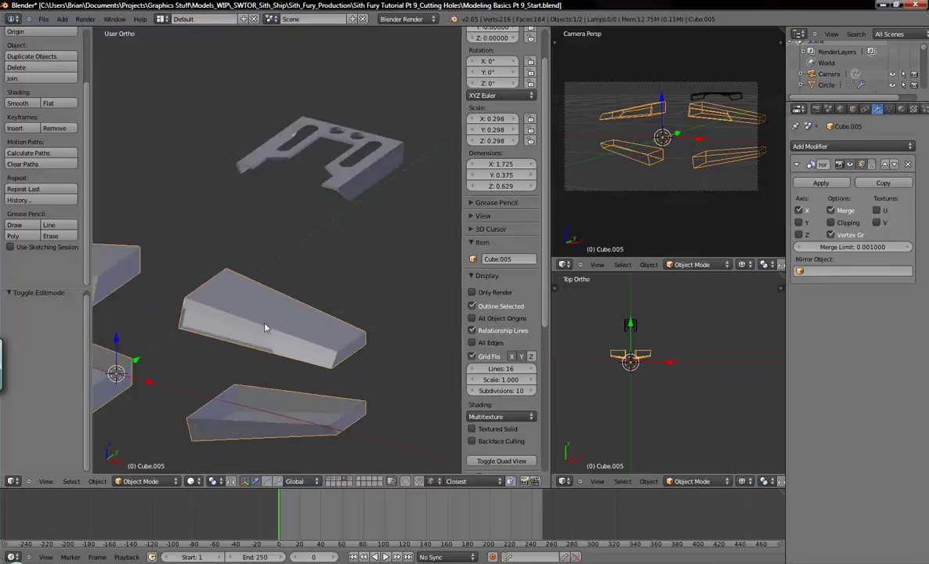
pyautogui.press('g')
pyautogui.press('Escape')
pyautogui.hotkey('shift', 'd')
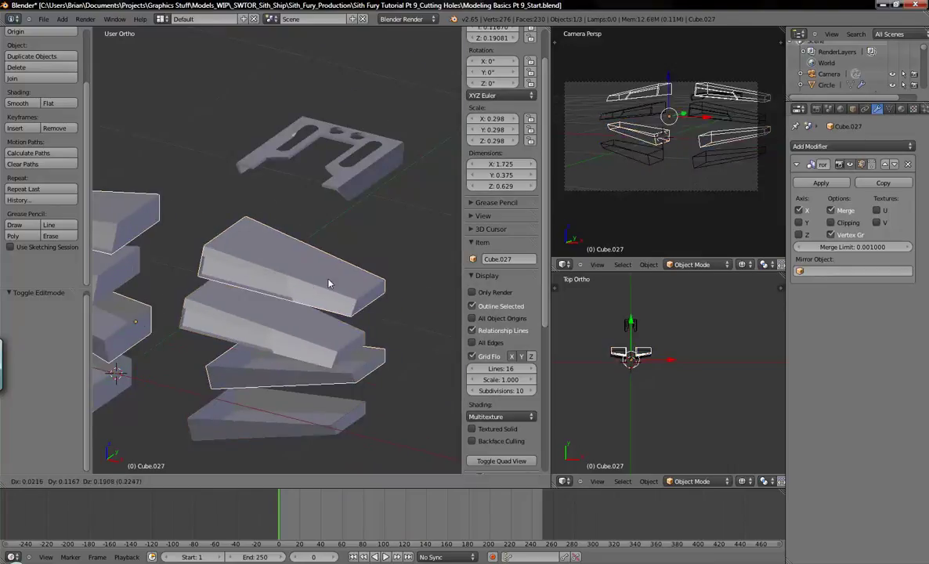
pyautogui.click(341, 283)
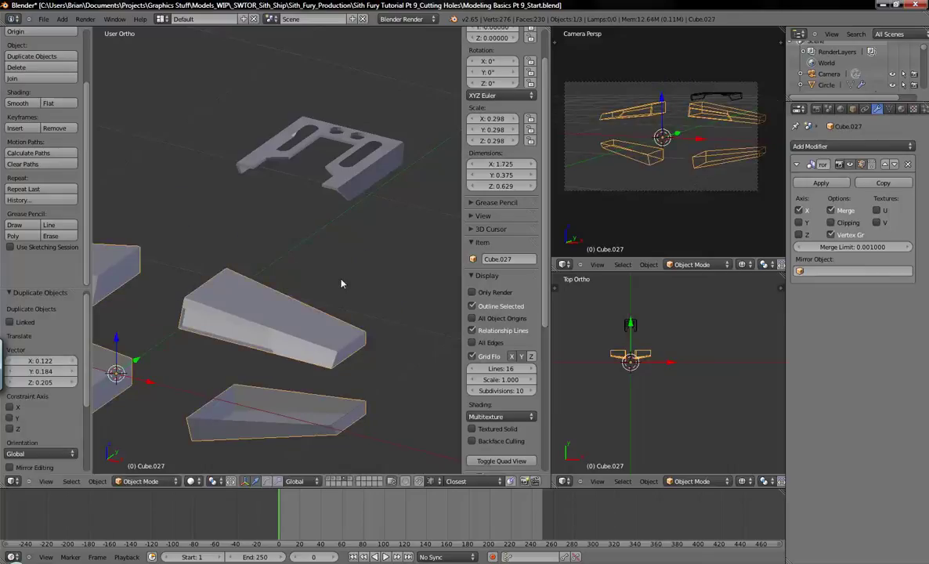
# Move the duplicated wing panels to the second layer and select the original Cube.005 panels.
pyautogui.press('m')
pyautogui.press('2')
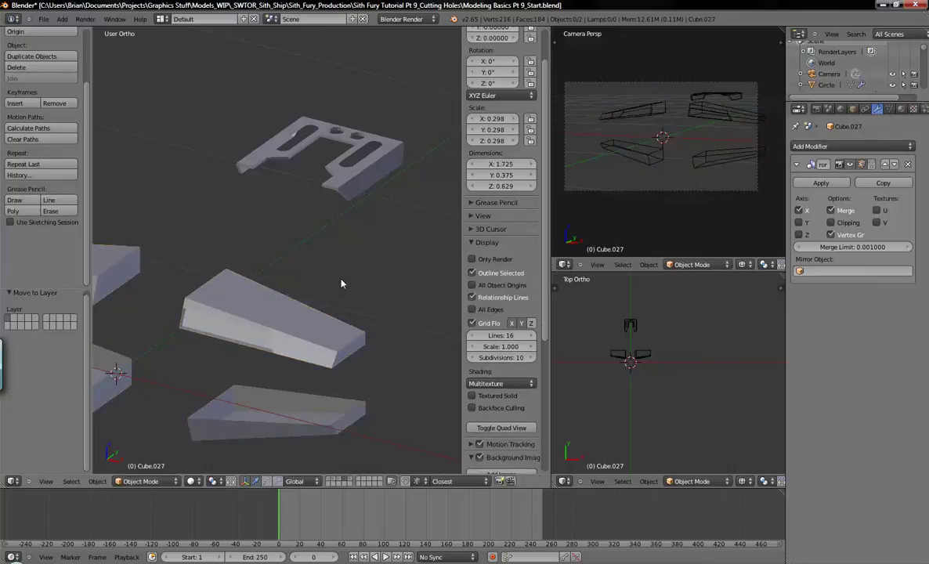
pyautogui.rightClick(271, 308)
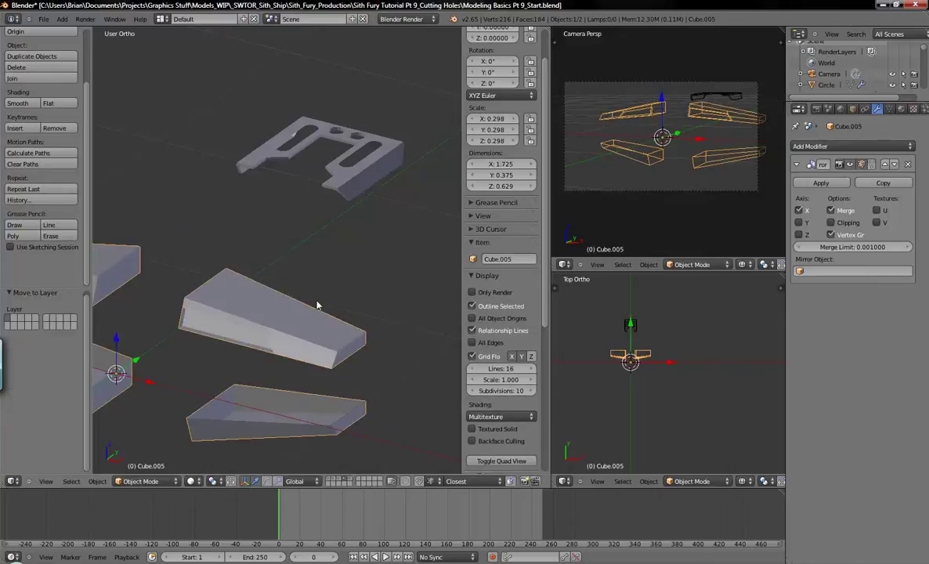
# Delete all vertices of the lower wing panel in Cube.005, working from the front view, and return to Object Mode.
pyautogui.press('KP_1')
pyautogui.press('Tab')
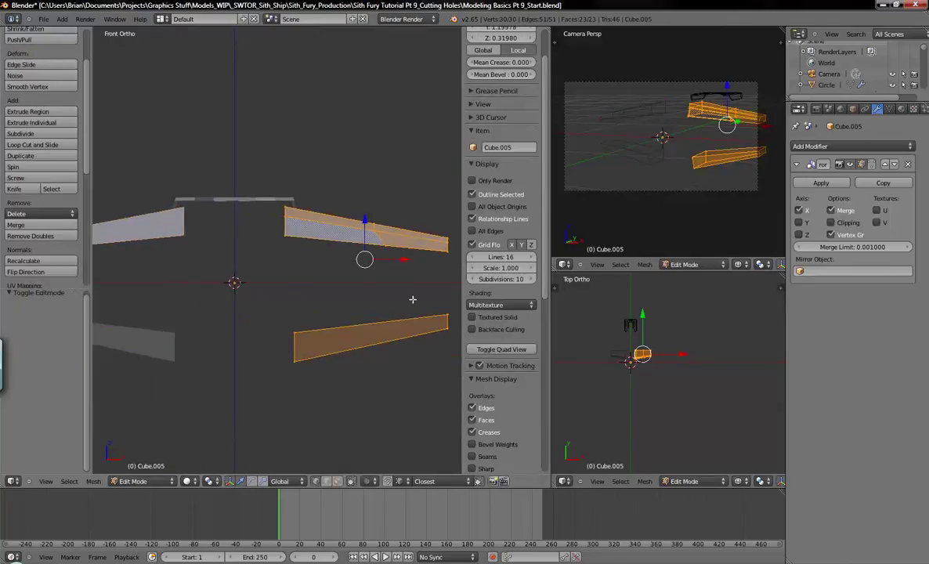
pyautogui.press('a')
pyautogui.keyDown('shift'); pyautogui.moveTo(429, 326); pyautogui.dragTo(342, 305, button='middle'); pyautogui.keyUp('shift')
pyautogui.press('b')
pyautogui.moveTo(207, 266); pyautogui.dragTo(413, 382)
pyautogui.press('x')
pyautogui.click(413, 382)
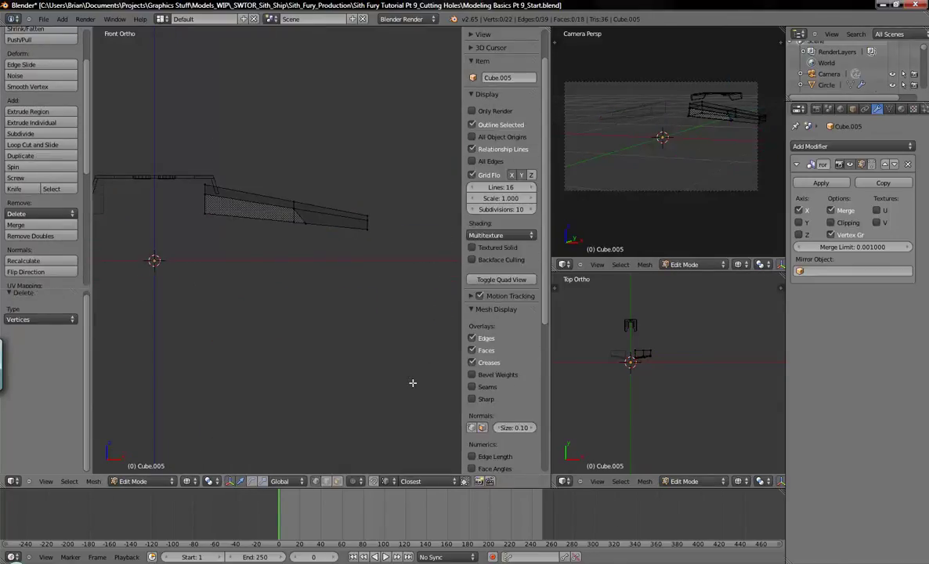
pyautogui.moveTo(390, 321); pyautogui.dragTo(330, 351, button='middle')
pyautogui.press('Tab')
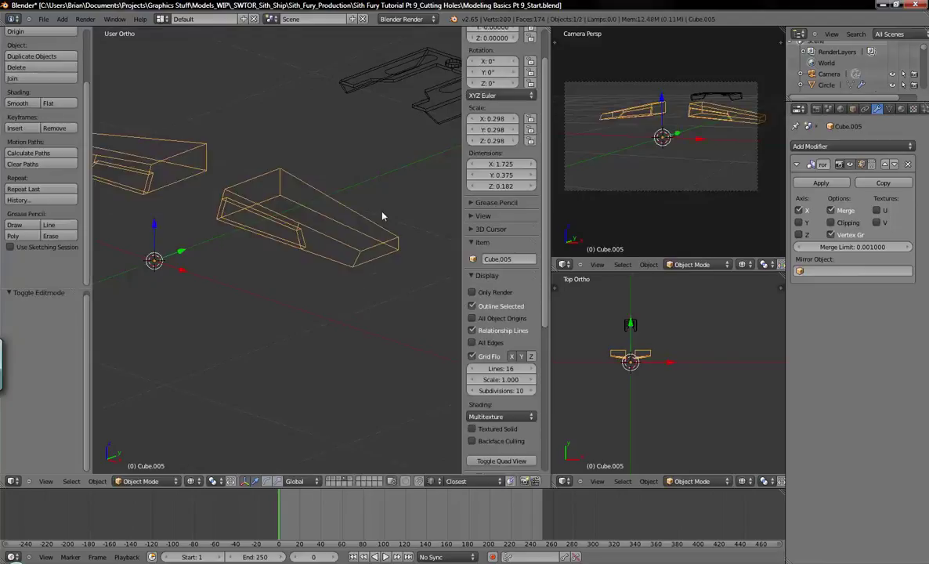
# Duplicate the elongated slot's top edge loop in the top plate (Cube.018) and raise the copy about 0.106 units along Z.
pyautogui.press('a')
pyautogui.moveTo(386, 214); pyautogui.dragTo(276, 309, button='middle')
pyautogui.scroll(3, 294, 293)
pyautogui.keyDown('shift'); pyautogui.moveTo(327, 227); pyautogui.dragTo(261, 332, button='middle'); pyautogui.keyUp('shift')
pyautogui.rightClick(314, 251)
pyautogui.press('Tab')
pyautogui.scroll(4, 315, 246)
pyautogui.keyDown('alt'); pyautogui.rightClick(313, 246); pyautogui.keyUp('alt')
pyautogui.moveTo(380, 237); pyautogui.dragTo(335, 268, button='middle')
pyautogui.hotkey('shift', 'd')
pyautogui.rightClick(349, 249)
pyautogui.moveTo(279, 205); pyautogui.dragTo(284, 101)
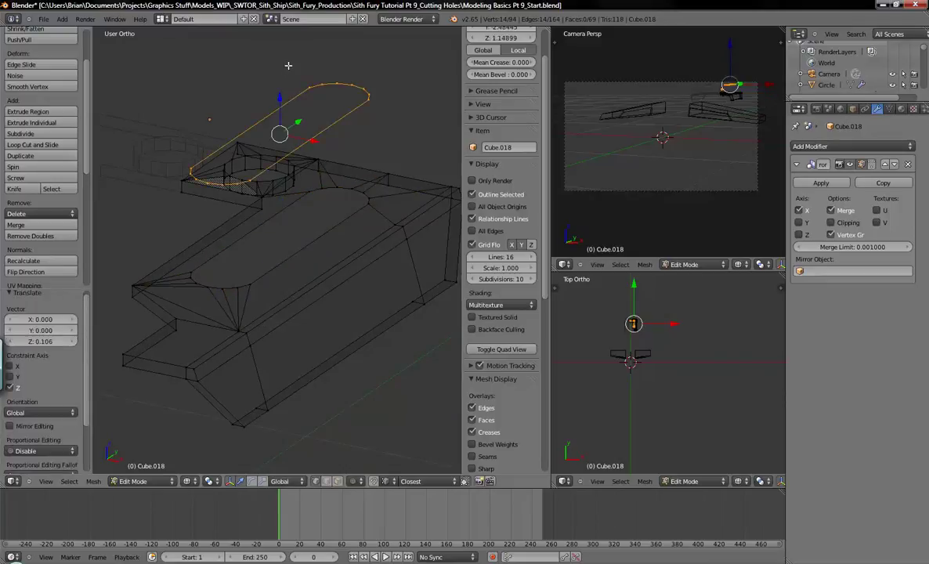
# Separate the copied slot outline into its own object, move it about -1.09 units along Y, and remove its Mirror modifier.
pyautogui.press('x')
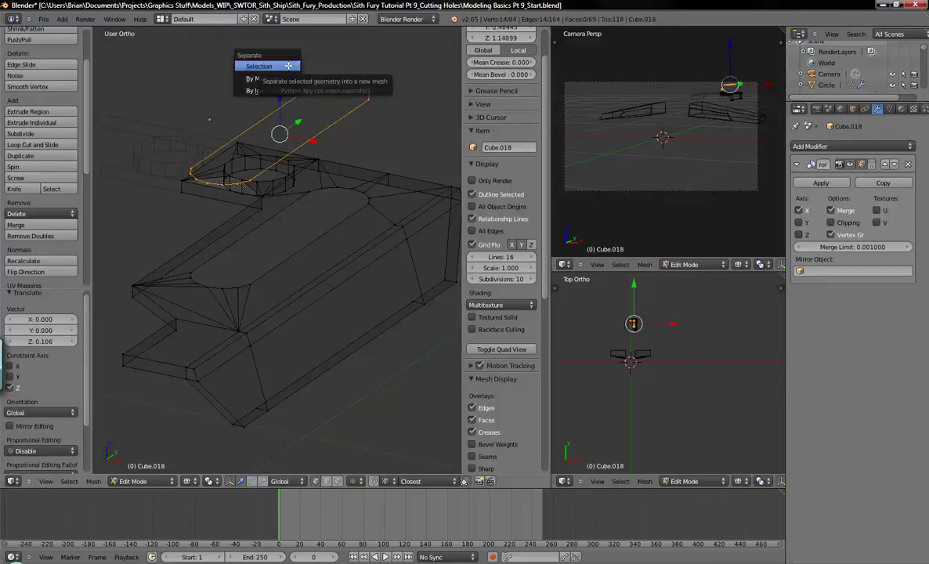
pyautogui.click(287, 66)
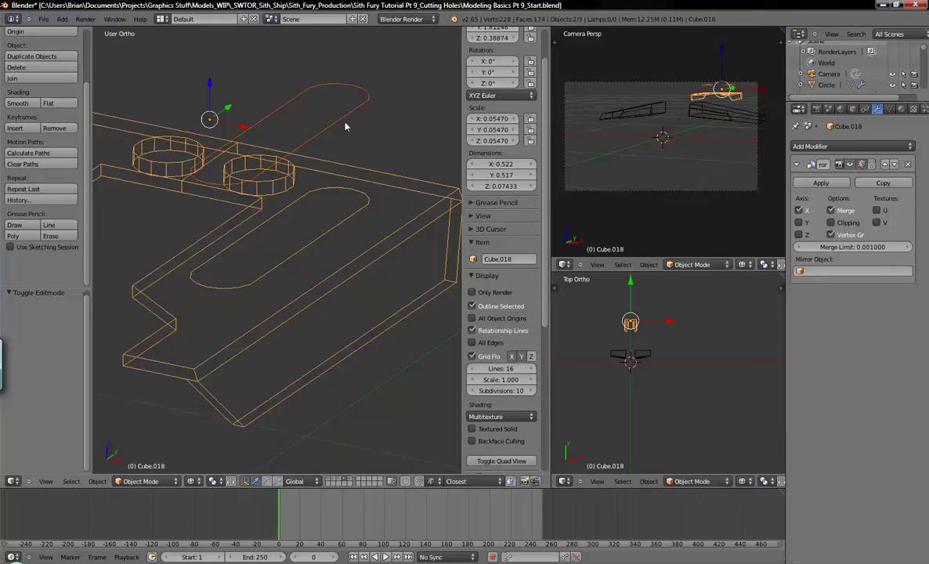
pyautogui.moveTo(324, 115); pyautogui.dragTo(155, 321)
pyautogui.keyDown('shift'); pyautogui.moveTo(155, 321); pyautogui.dragTo(321, 276, button='middle'); pyautogui.keyUp('shift')
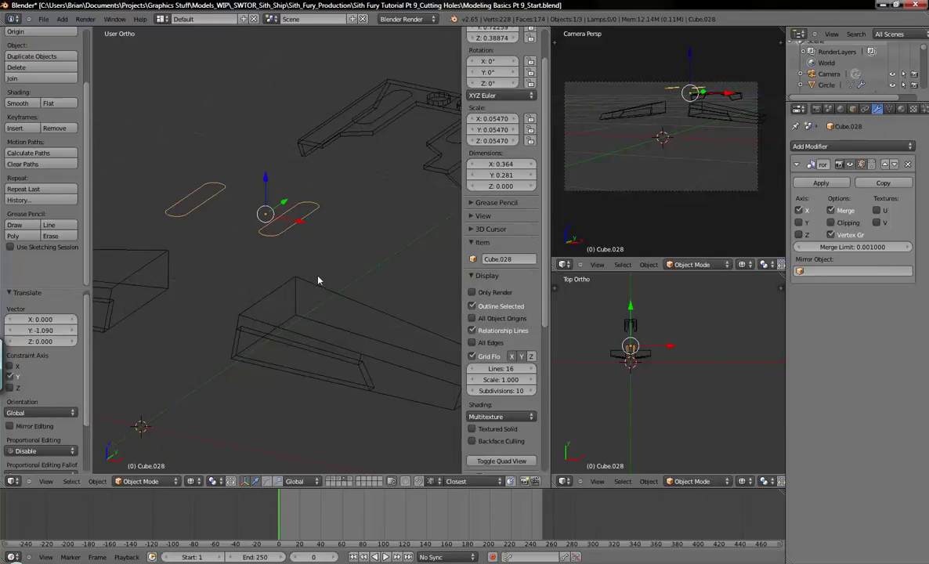
pyautogui.click(908, 165)
pyautogui.keyDown('shift'); pyautogui.moveTo(305, 315); pyautogui.dragTo(277, 278, button='middle'); pyautogui.keyUp('shift')
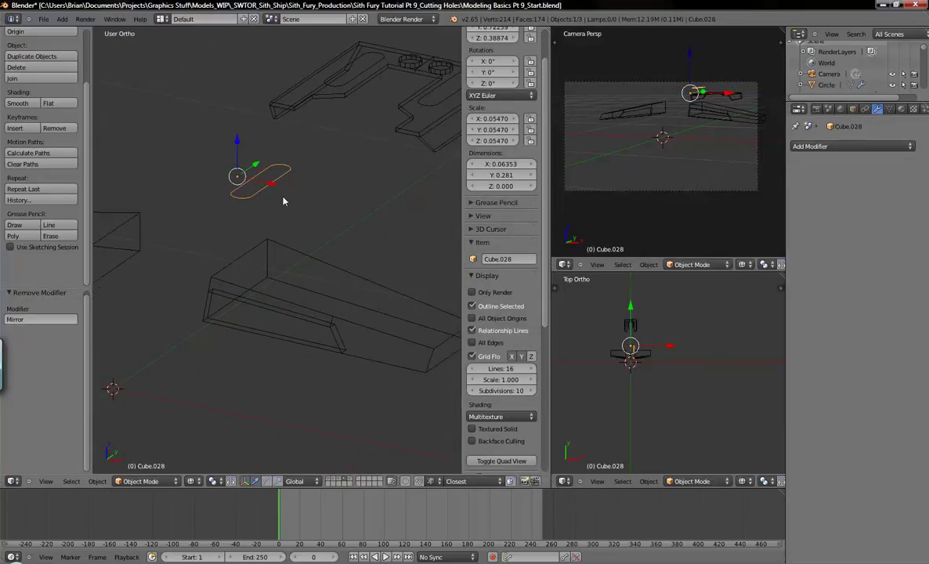
# Position the slot outline over the inner end of the wing panel in top view.
pyautogui.press('KP_7')
pyautogui.keyDown('shift'); pyautogui.moveTo(362, 298); pyautogui.dragTo(276, 91, button='middle'); pyautogui.keyUp('shift')
pyautogui.press('g')
pyautogui.click(349, 311)
pyautogui.keyDown('shift'); pyautogui.moveTo(350, 311); pyautogui.dragTo(291, 246, button='middle'); pyautogui.keyUp('shift')
# Switch to the ship screenshot in Windows Photo Gallery, examine the row of slots beside the hull, and return to Blender.
pyautogui.click(240, 561)
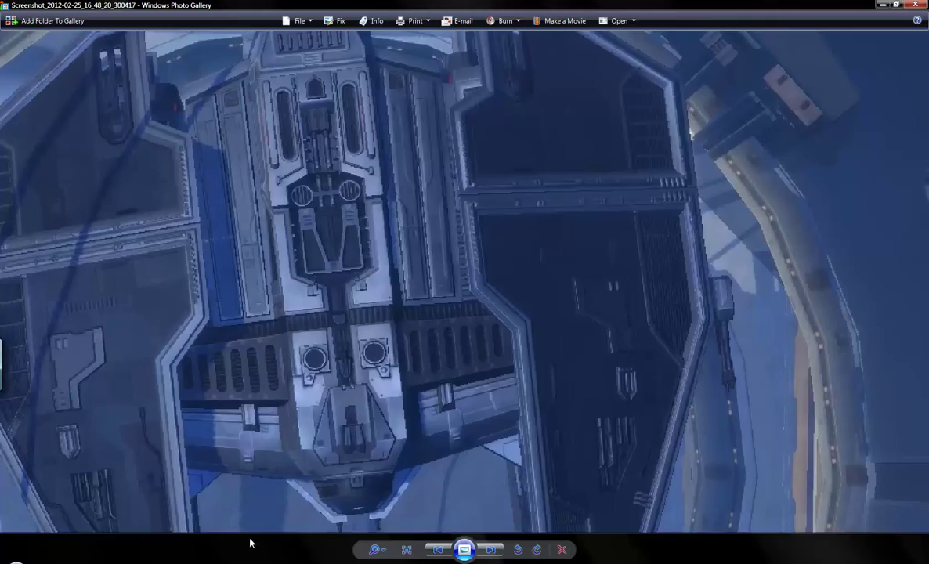
pyautogui.moveTo(452, 402); pyautogui.dragTo(392, 353)
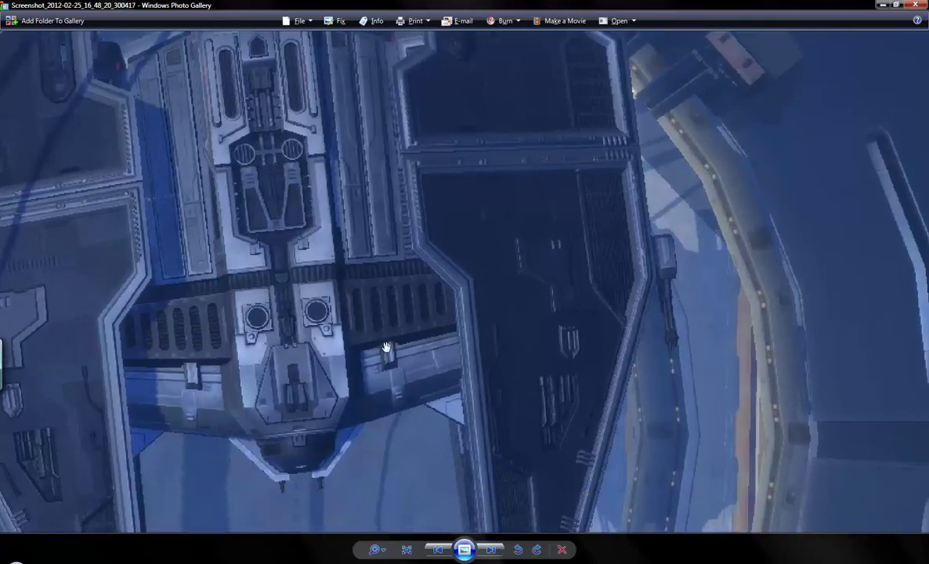
pyautogui.scroll(4, 395, 305)
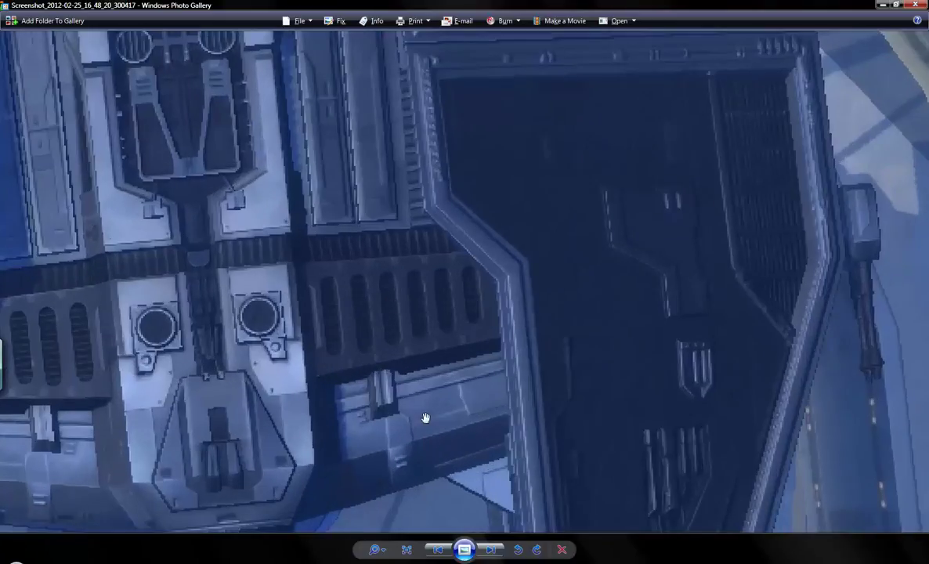
pyautogui.click(240, 562)
# Scale the slot outline's vertices to about 0.719 and shift them slightly along Y inside the wing panel.
pyautogui.keyDown('shift'); pyautogui.moveTo(319, 243); pyautogui.dragTo(358, 312, button='middle'); pyautogui.keyUp('shift')
pyautogui.scroll(2, 300, 313)
pyautogui.keyDown('ctrl'); pyautogui.hscroll(2, 301, 315); pyautogui.keyUp('ctrl')
pyautogui.keyDown('shift'); pyautogui.scroll(1, 306, 306); pyautogui.keyUp('shift')
pyautogui.press('Tab')
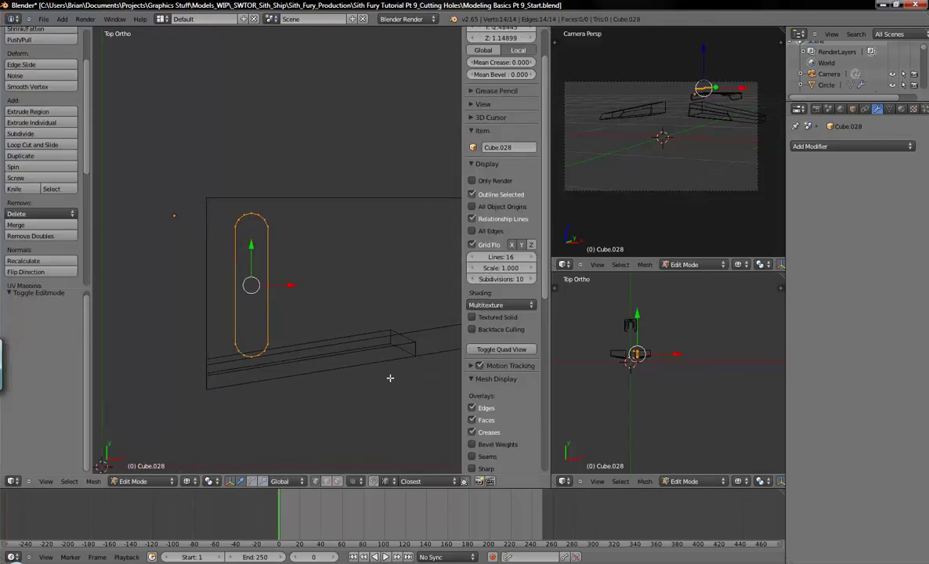
pyautogui.press('s')
pyautogui.click(338, 381)
pyautogui.press('g')
pyautogui.press('y')
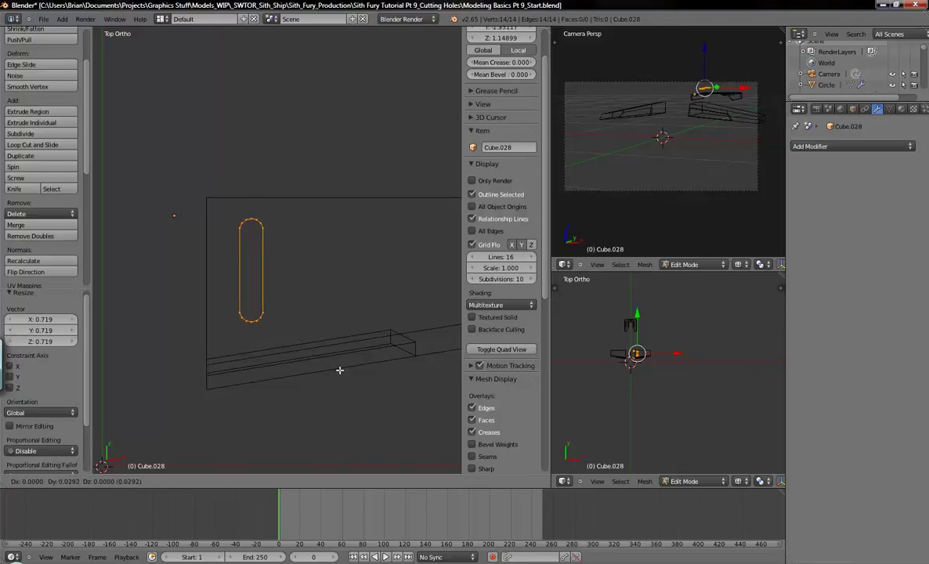
pyautogui.click(338, 369)
pyautogui.moveTo(358, 387); pyautogui.dragTo(321, 355, button='middle')
pyautogui.press('KP_7')
pyautogui.press('Tab')
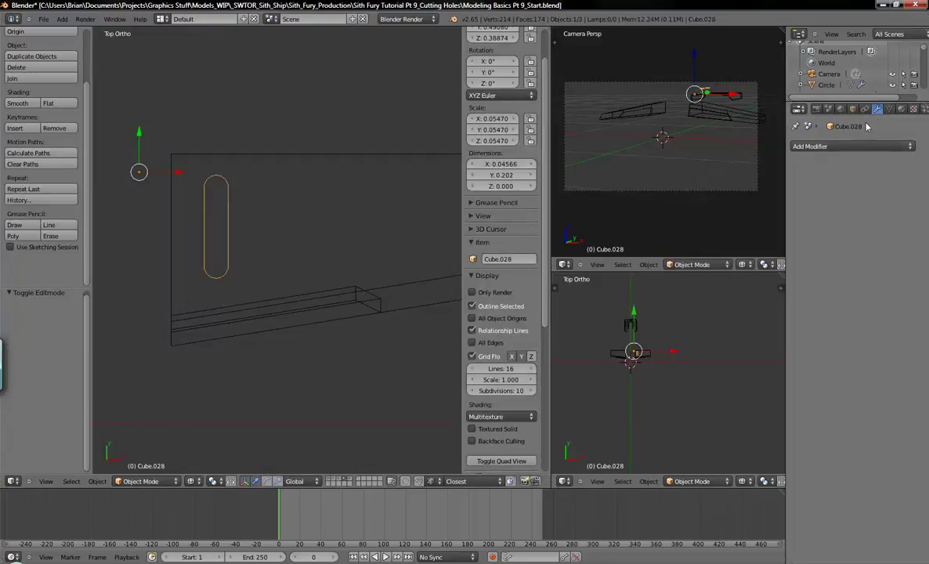
# Add an Array modifier to the slot outline and set its count to 6.
pyautogui.click(854, 147)
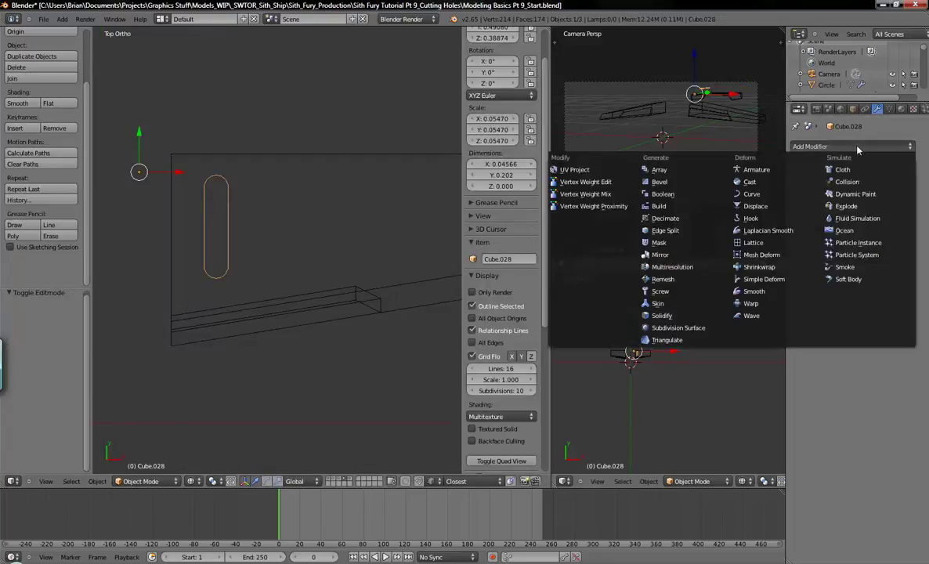
pyautogui.click(672, 167)
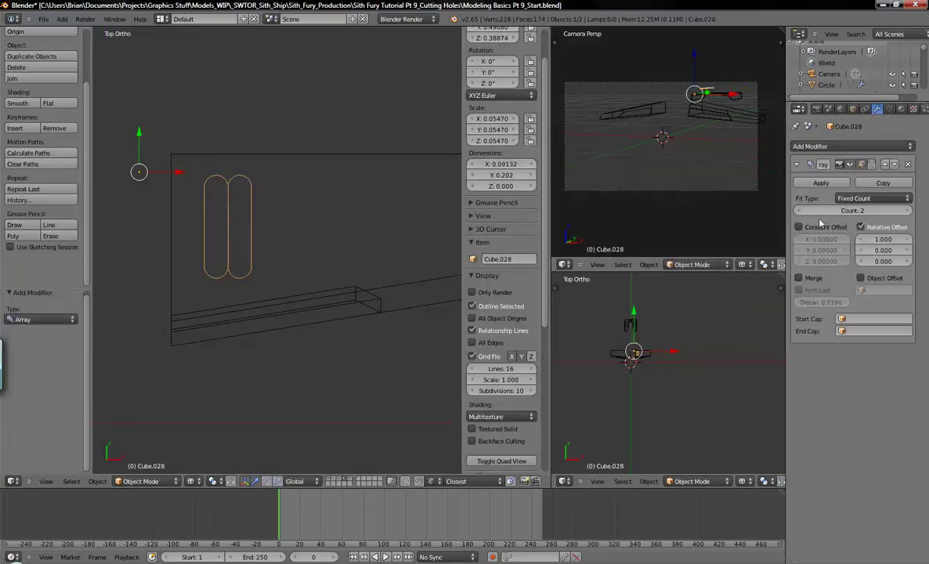
pyautogui.click(909, 212)
pyautogui.click(909, 211)
pyautogui.click(909, 211)
pyautogui.click(909, 212)
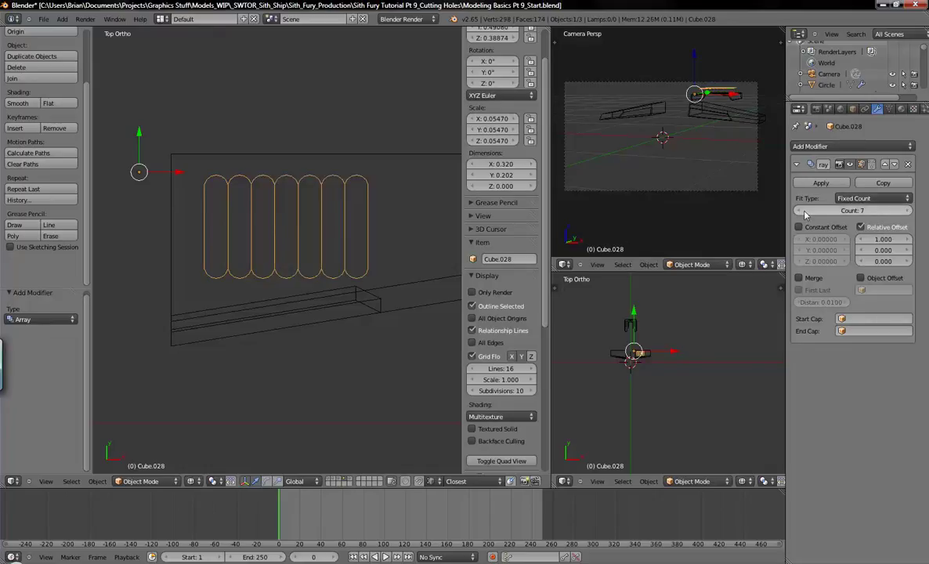
# Set the array's relative X offset to 1.8 to spread the slots along the wing panel.
pyautogui.click(908, 238)
pyautogui.click(908, 238)
pyautogui.click(908, 238)
pyautogui.click(909, 238)
pyautogui.click(910, 238)
pyautogui.click(910, 238)
pyautogui.click(910, 238)
pyautogui.click(910, 238)
pyautogui.keyDown('shift'); pyautogui.moveTo(278, 240); pyautogui.dragTo(299, 248, button='middle'); pyautogui.keyUp('shift')
pyautogui.click(863, 243)
pyautogui.click(862, 243)
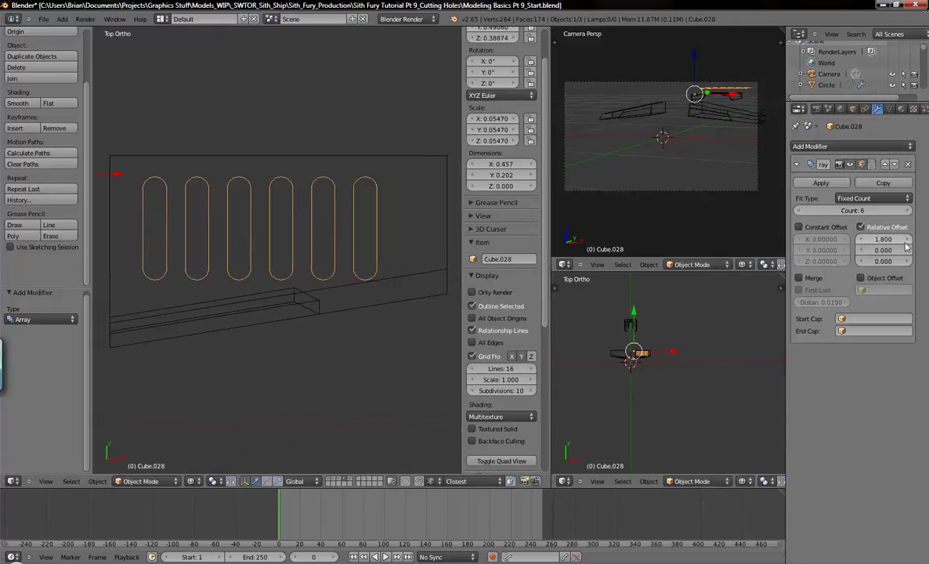
pyautogui.click(910, 242)
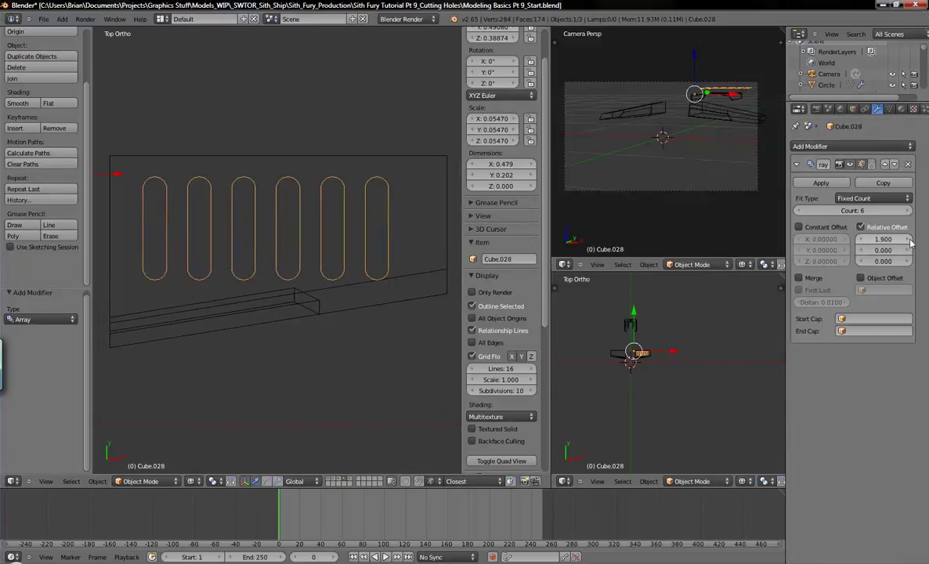
pyautogui.click(863, 242)
pyautogui.keyDown('shift'); pyautogui.moveTo(256, 230); pyautogui.dragTo(236, 280, button='middle'); pyautogui.keyUp('shift')
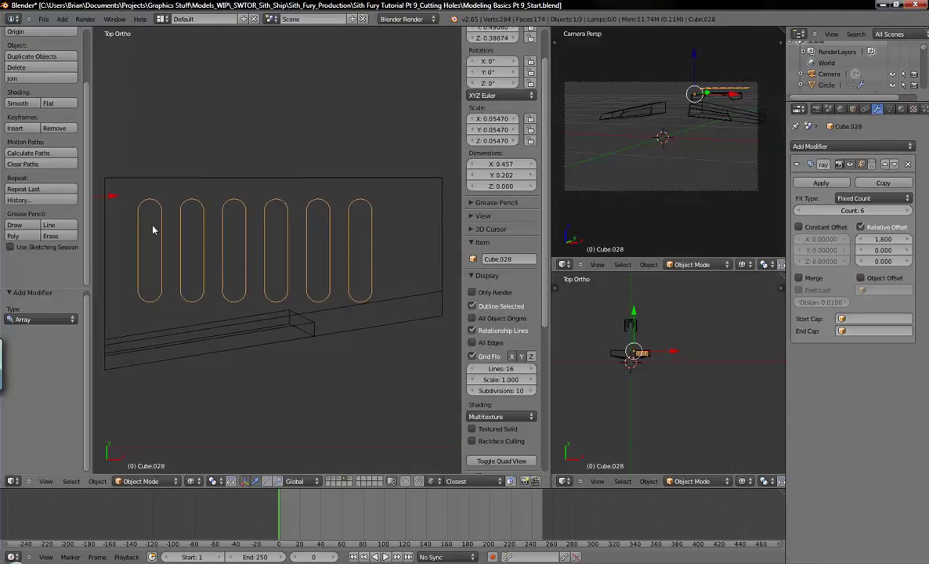
# Enlarge the base slot outline by about 1.129 in Edit Mode and nudge it slightly within the panel.
pyautogui.press('Tab')
pyautogui.press('s')
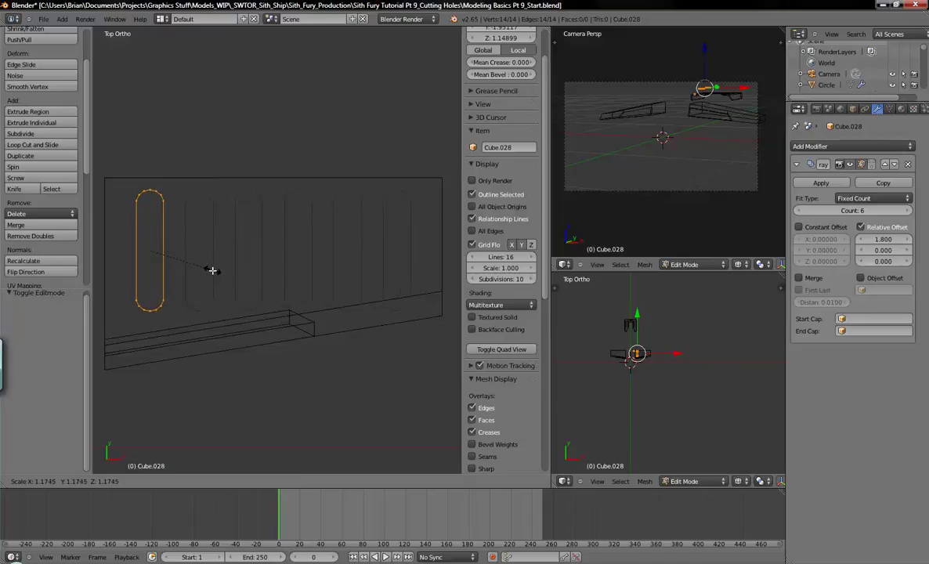
pyautogui.click(210, 266)
pyautogui.press('g')
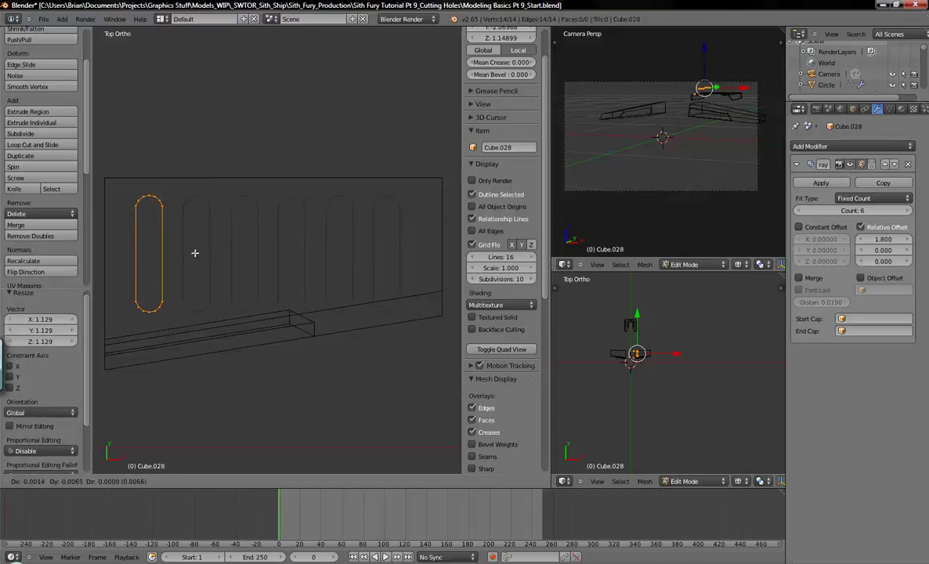
pyautogui.click(194, 252)
pyautogui.press('Tab')
pyautogui.moveTo(260, 272); pyautogui.dragTo(290, 293, button='middle')
pyautogui.press('KP_7')
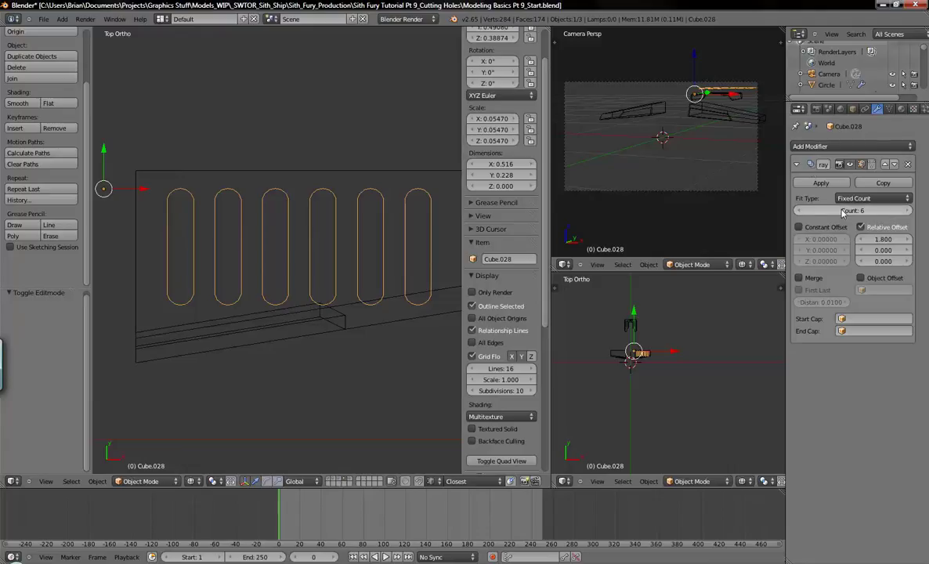
# Apply the Array modifier and shorten the four outer slots by moving their front ends along Y.
pyautogui.click(822, 183)
pyautogui.press('Tab')
pyautogui.keyDown('shift'); pyautogui.moveTo(365, 251); pyautogui.dragTo(318, 292, button='middle'); pyautogui.keyUp('shift')
pyautogui.press('a')
pyautogui.press('b')
pyautogui.moveTo(221, 285); pyautogui.dragTo(430, 373)
pyautogui.moveTo(311, 264); pyautogui.dragTo(311, 252)
# Shorten the three outermost slots further by moving their front ends about 0.016 units along Y.
pyautogui.press('a')
pyautogui.press('b')
pyautogui.moveTo(270, 276); pyautogui.dragTo(421, 326)
pyautogui.press('g')
pyautogui.press('y')
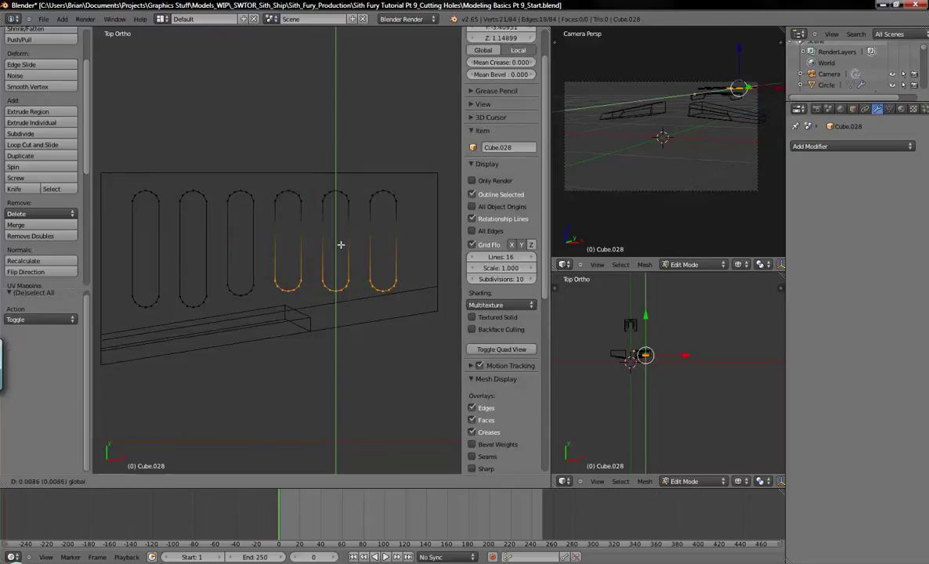
pyautogui.click(310, 260)
pyautogui.press('b')
pyautogui.press('Escape')
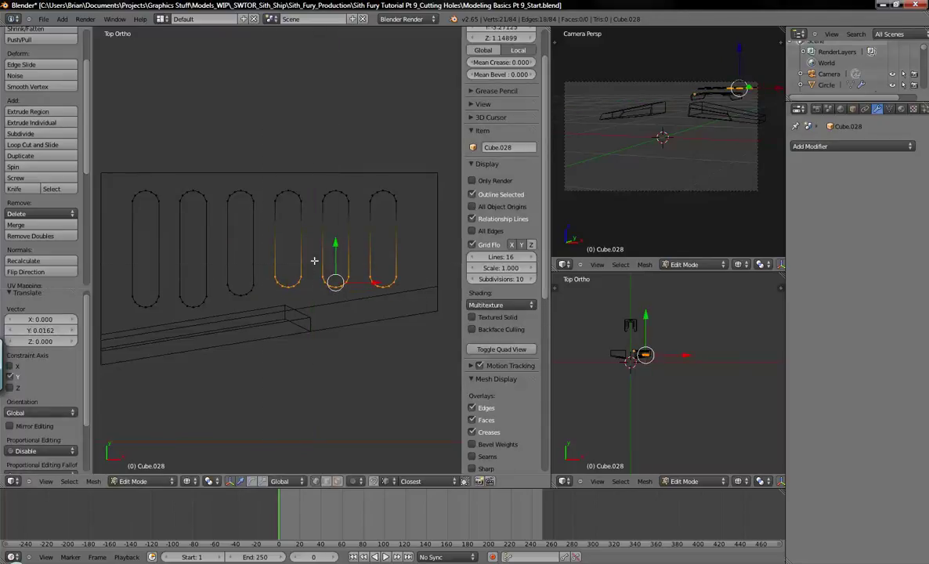
# Shorten the two outermost slots along Y, and move the outermost slot's front end about 0.015 units further.
pyautogui.press('a')
pyautogui.press('b')
pyautogui.moveTo(313, 250); pyautogui.dragTo(418, 317)
pyautogui.moveTo(359, 242); pyautogui.dragTo(421, 303)
pyautogui.press('a')
pyautogui.press('b')
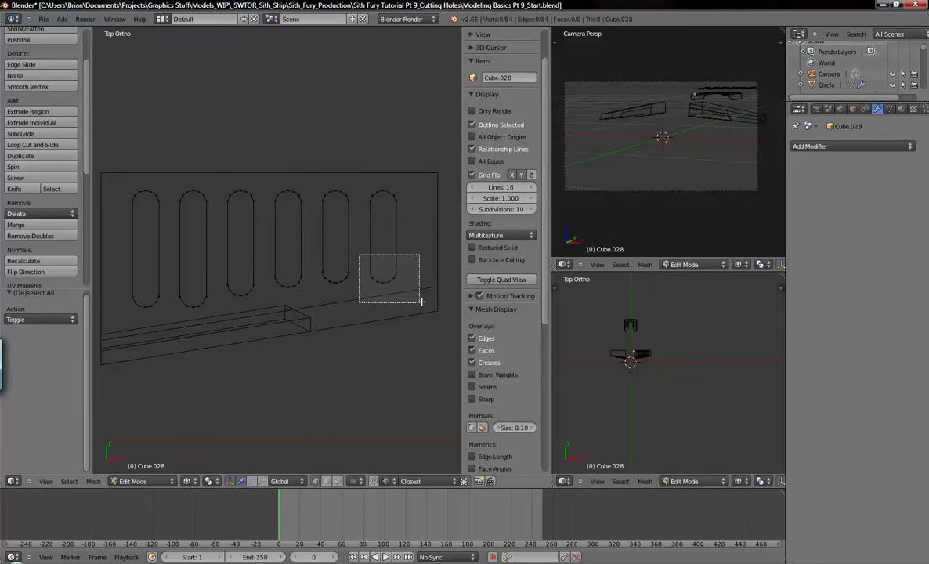
pyautogui.press('g')
pyautogui.press('y')
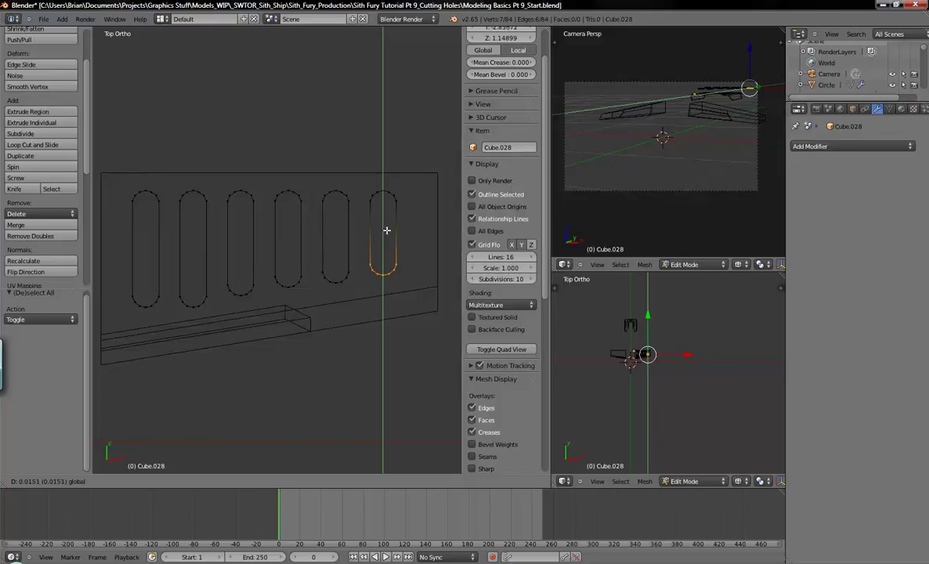
pyautogui.click(386, 229)
# Shorten the fifth slot slightly along Y, and return to Object Mode with solid shading.
pyautogui.press('a')
pyautogui.press('b')
pyautogui.moveTo(315, 262); pyautogui.dragTo(353, 301)
pyautogui.moveTo(335, 239); pyautogui.dragTo(335, 237)
pyautogui.press('a')
pyautogui.keyDown('shift'); pyautogui.moveTo(279, 330); pyautogui.dragTo(322, 332, button='middle'); pyautogui.keyUp('shift')
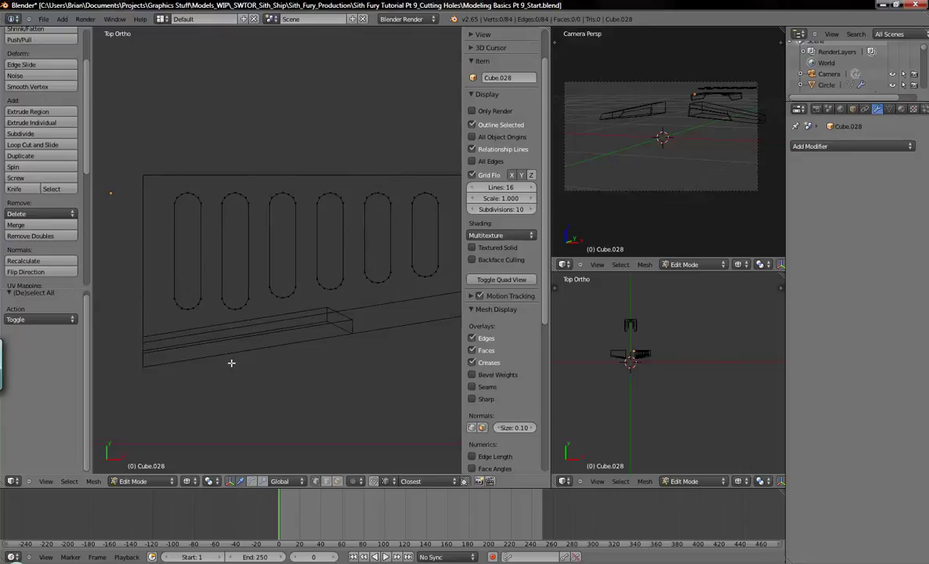
pyautogui.press('z')
pyautogui.moveTo(266, 336)
pyautogui.mouseDown(button='middle')
pyautogui.moveTo(295, 355)
pyautogui.moveTo(300, 330)
pyautogui.moveTo(267, 328)
pyautogui.moveTo(219, 267)
pyautogui.moveTo(309, 343)
pyautogui.moveTo(269, 290)
pyautogui.moveTo(315, 235)
pyautogui.mouseUp(button='middle')
pyautogui.press('Tab')
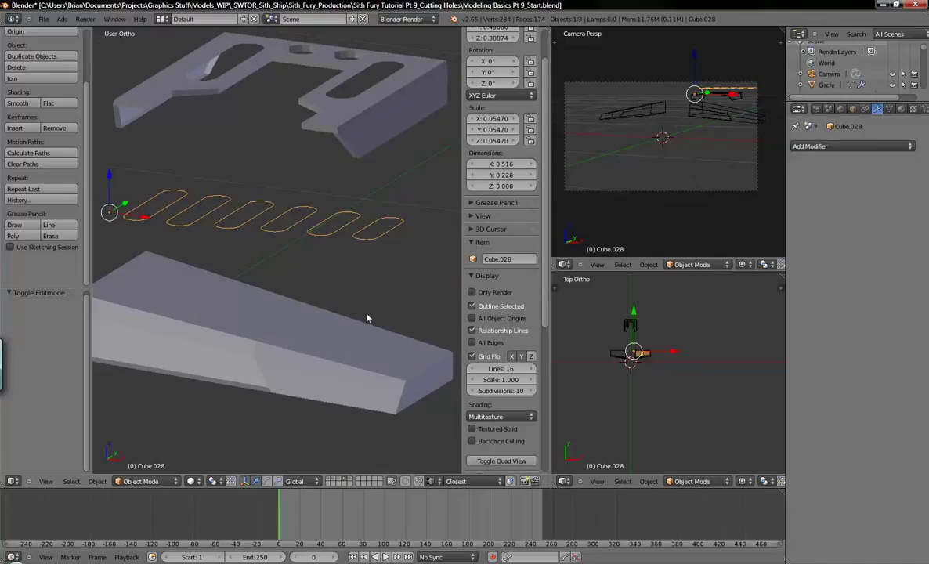
# Check the wing panel's object name (Cube.005) and add a Shrinkwrap modifier to the slot outlines.
pyautogui.rightClick(330, 358)
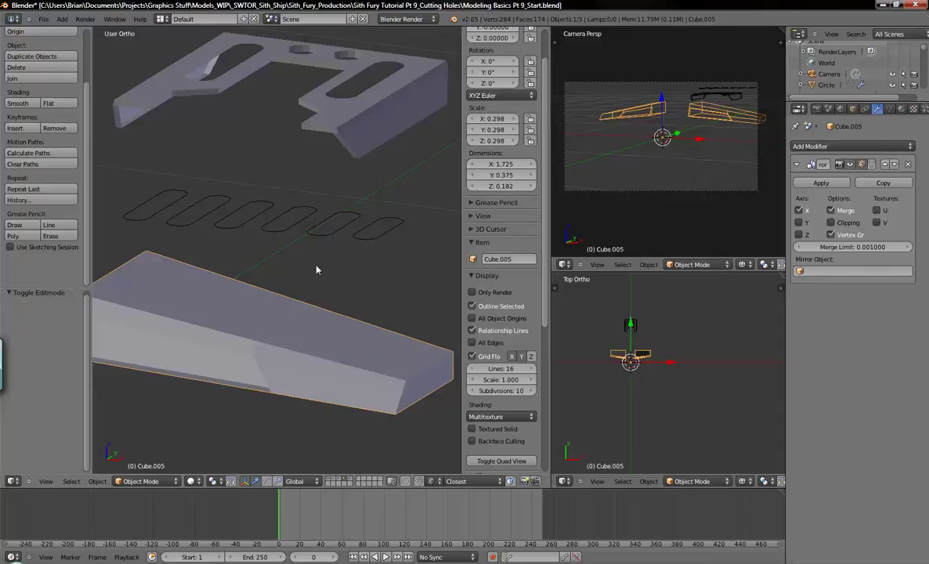
pyautogui.rightClick(334, 229)
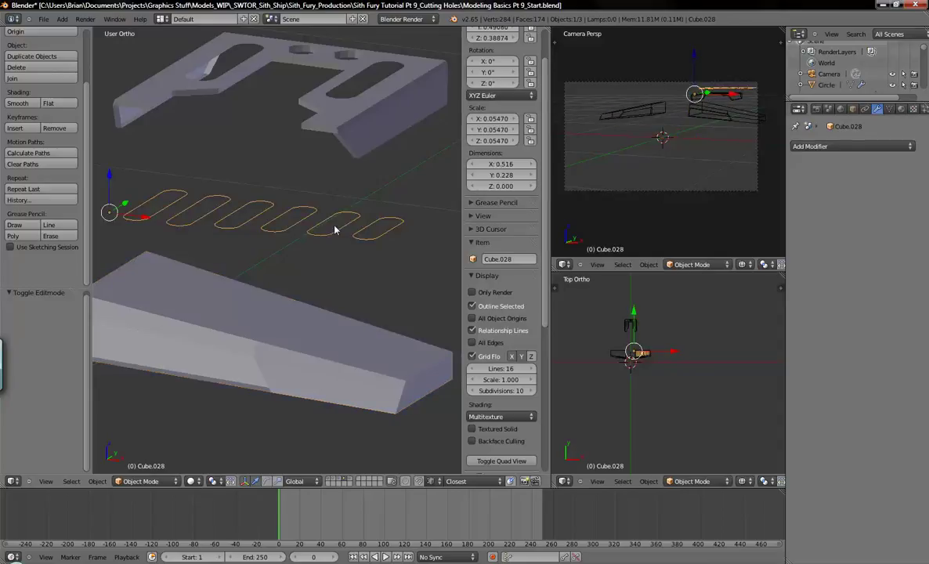
pyautogui.click(812, 146)
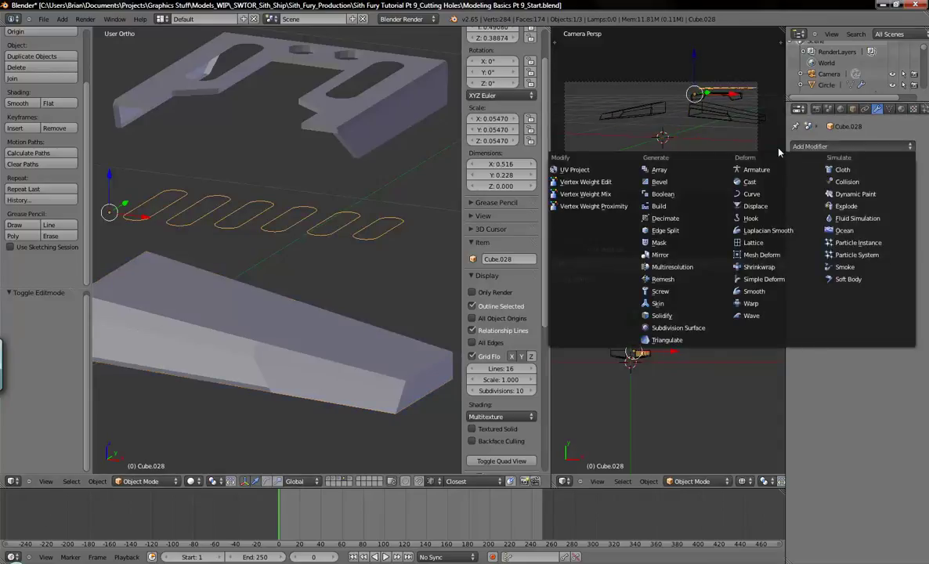
pyautogui.click(758, 269)
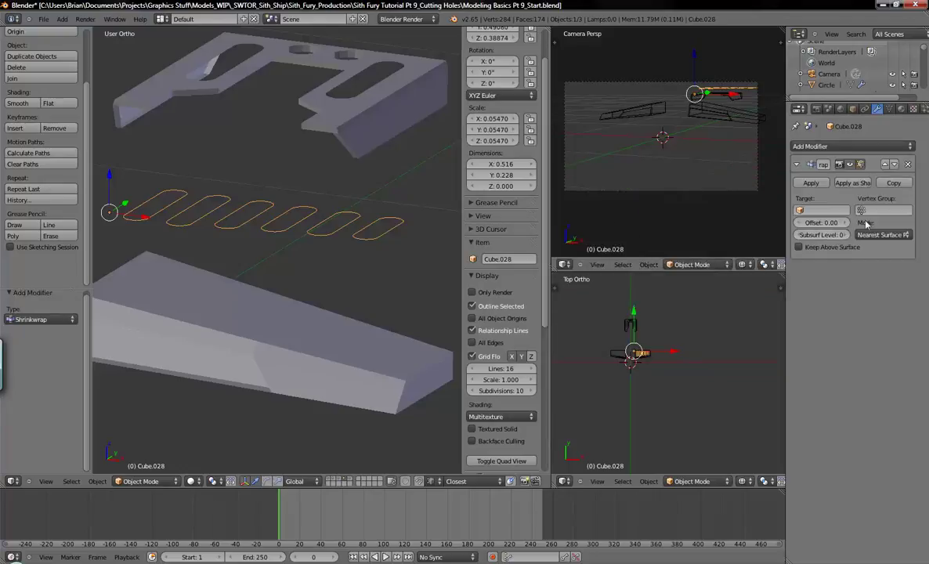
# Set the wing panel Cube.005 as the Shrinkwrap target and check how the slot outlines lie on its surface.
pyautogui.click(826, 210)
pyautogui.write('cu')
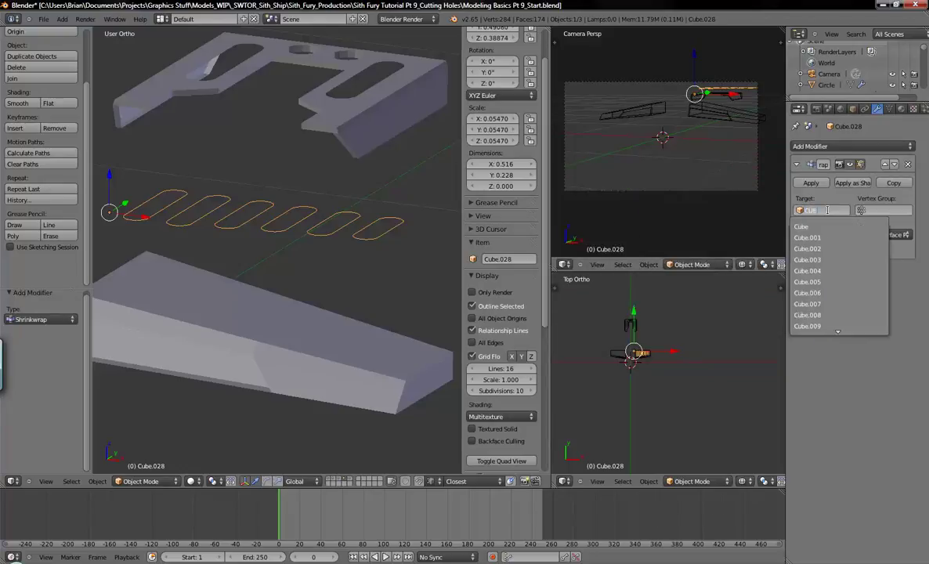
pyautogui.write('b')
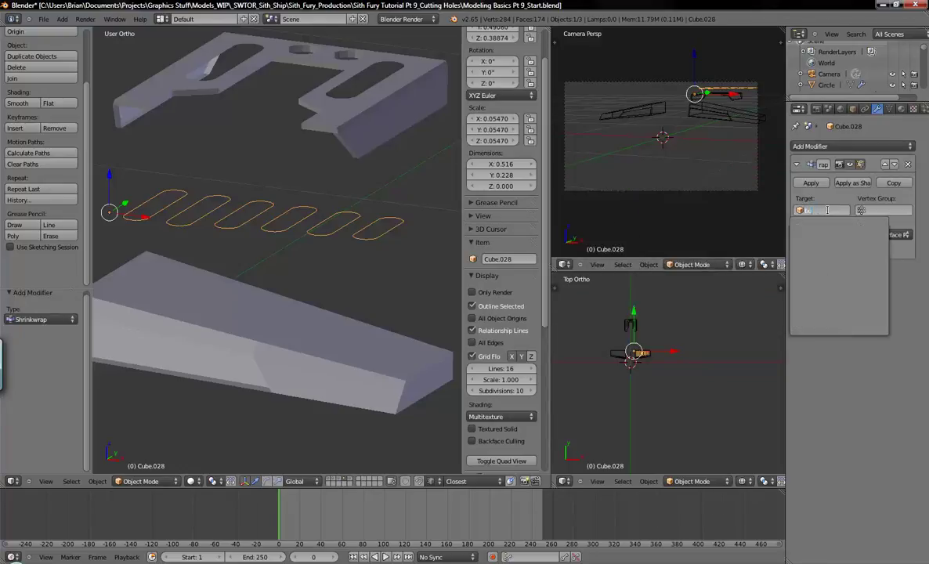
pyautogui.write('e.0')
pyautogui.press('BackSpace')
pyautogui.press('BackSpace')
pyautogui.write('005')
pyautogui.press('Return')
pyautogui.moveTo(314, 401); pyautogui.dragTo(315, 315, button='middle')
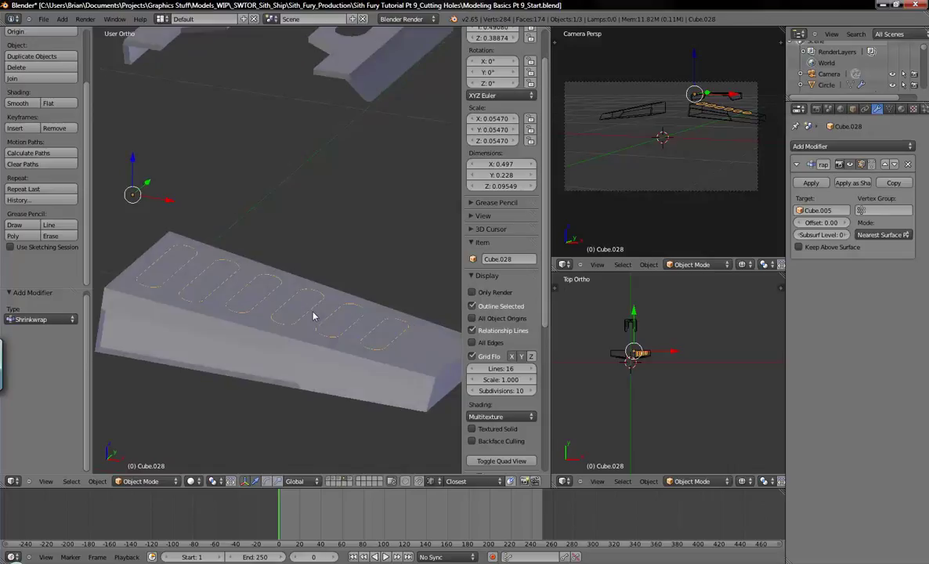
pyautogui.press('KP_7')
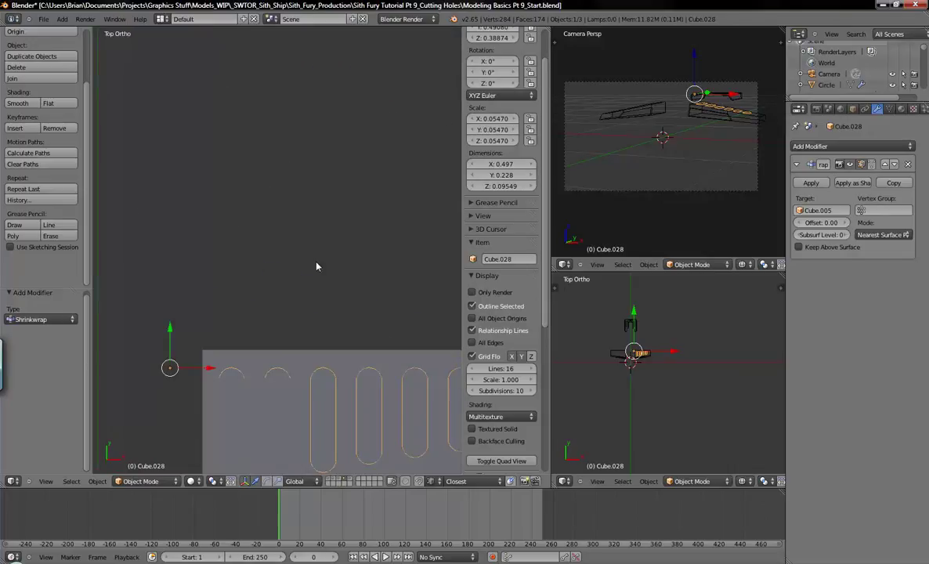
pyautogui.keyDown('shift'); pyautogui.moveTo(311, 334); pyautogui.dragTo(294, 237, button='middle'); pyautogui.keyUp('shift')
pyautogui.moveTo(306, 284); pyautogui.dragTo(267, 227, button='middle')
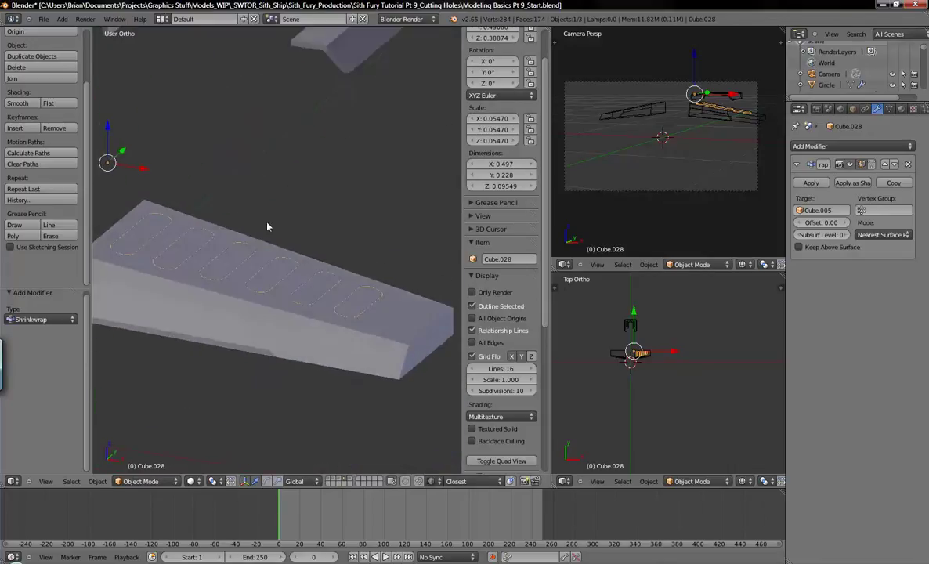
# Shift the slot outlines along X in small moves, the last about 0.004 units, and apply the Shrinkwrap modifier.
pyautogui.moveTo(329, 235); pyautogui.dragTo(175, 190, button='middle')
pyautogui.moveTo(175, 189); pyautogui.dragTo(173, 222)
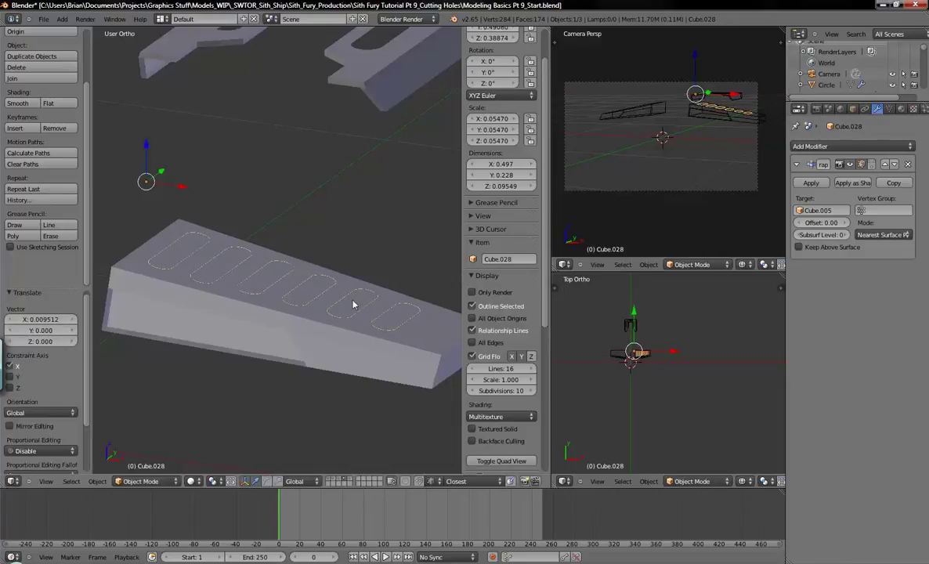
pyautogui.moveTo(180, 188); pyautogui.dragTo(184, 192)
pyautogui.moveTo(218, 221); pyautogui.dragTo(268, 276, button='middle')
pyautogui.moveTo(143, 186); pyautogui.dragTo(146, 187)
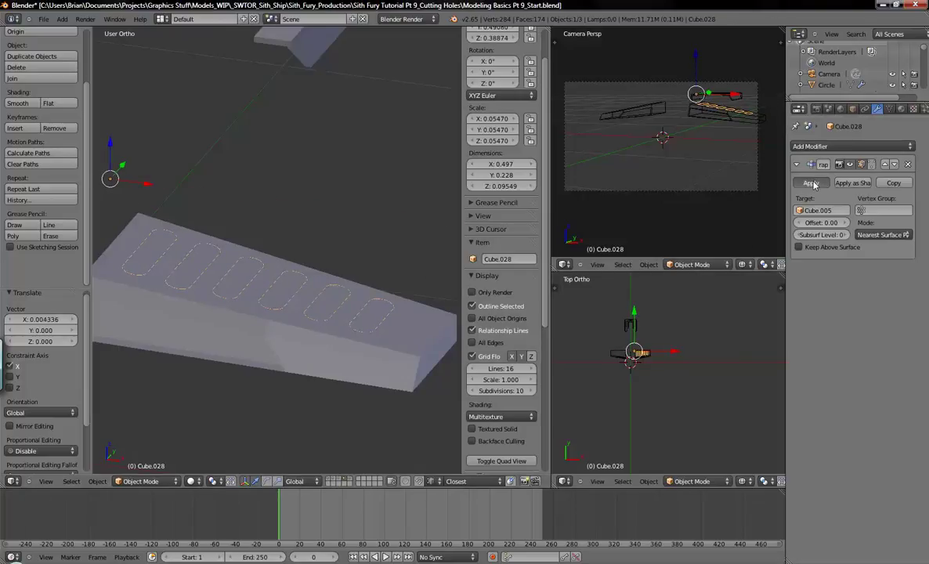
pyautogui.click(811, 184)
pyautogui.moveTo(352, 270); pyautogui.dragTo(282, 276, button='middle')
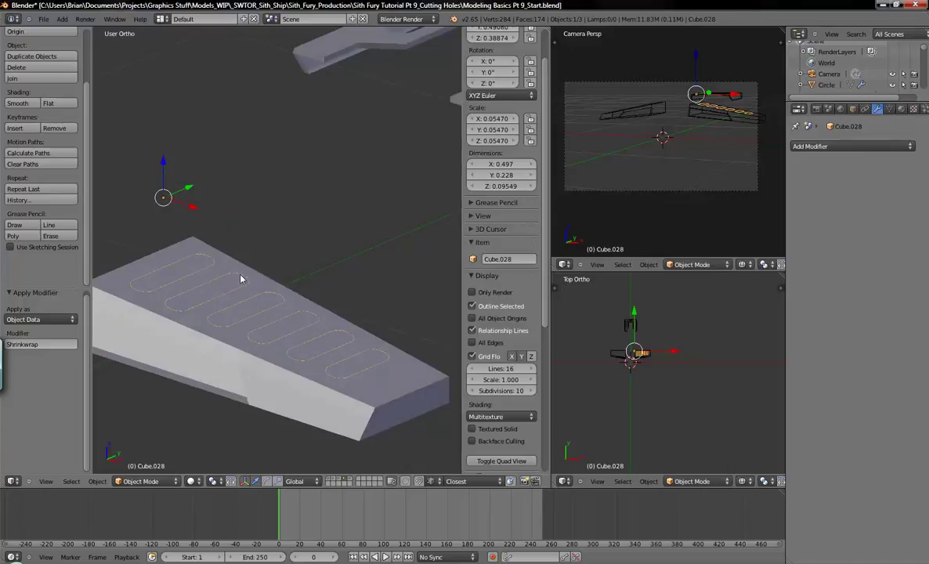
# Duplicate the wing panel together with the slot outlines and move the copies about 0.621 units along Y.
pyautogui.rightClick(245, 271)
pyautogui.press('a')
pyautogui.rightClick(212, 283)
pyautogui.rightClick(209, 277)
pyautogui.keyDown('shift'); pyautogui.rightClick(189, 248); pyautogui.keyUp('shift')
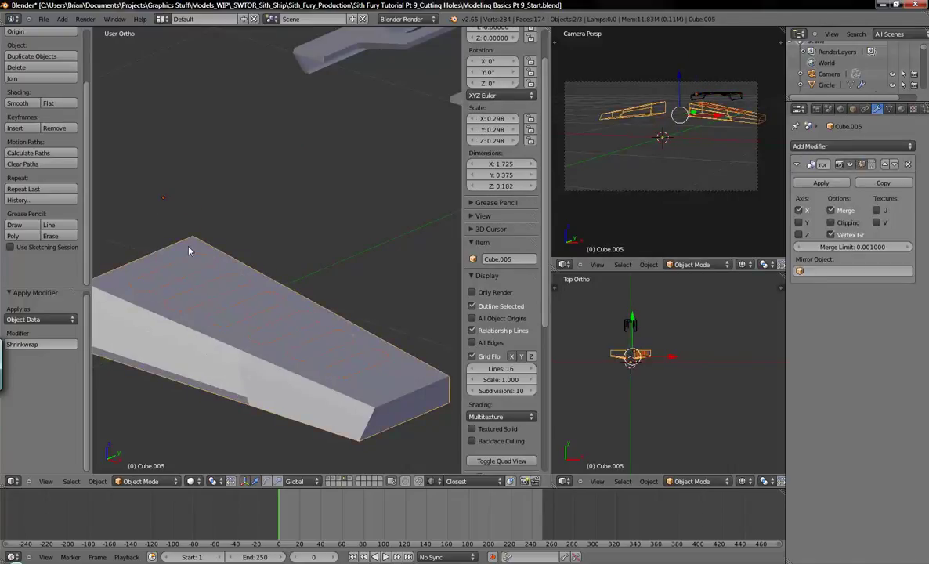
pyautogui.hotkey('shift', 'd')
pyautogui.click(187, 257)
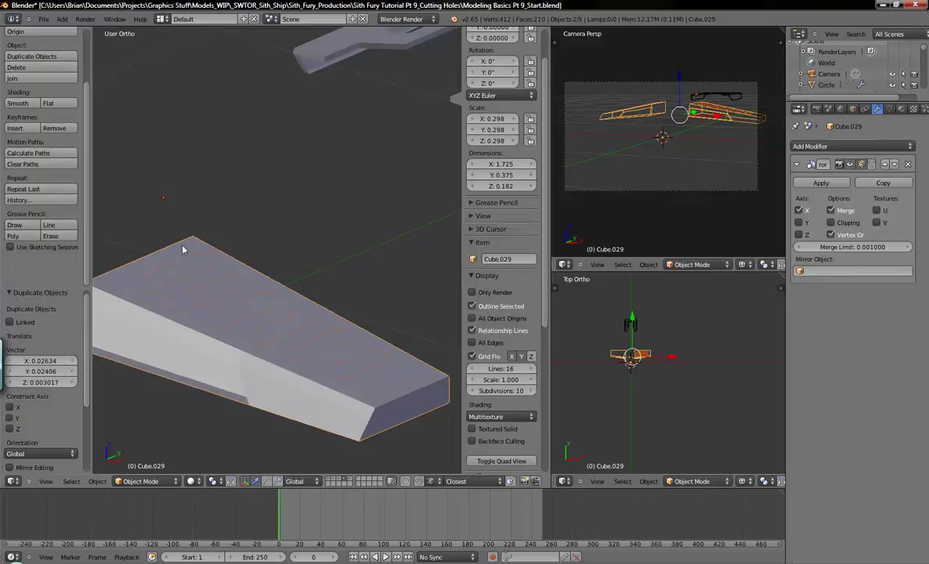
pyautogui.scroll(-2, 227, 304)
pyautogui.press('g')
pyautogui.press('y')
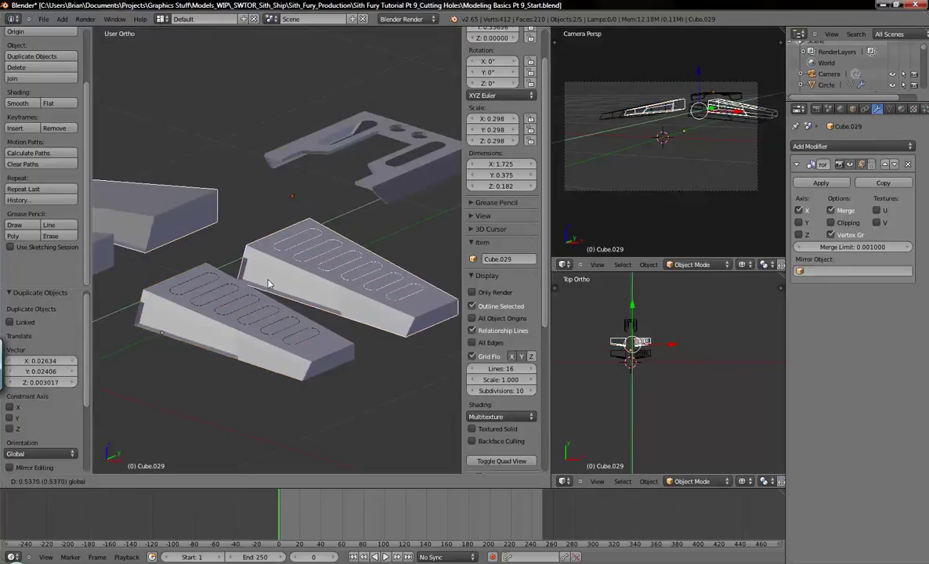
pyautogui.click(239, 300)
# Select the original wing panel without its slot outlines.
pyautogui.rightClick(228, 310)
pyautogui.scroll(3, 208, 320)
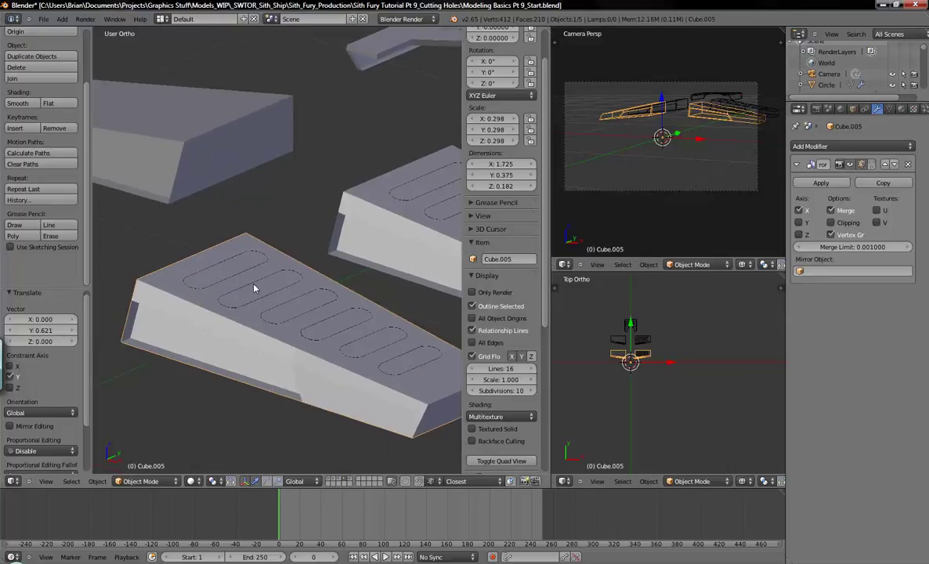
pyautogui.rightClick(226, 301)
pyautogui.scroll(2, 213, 309)
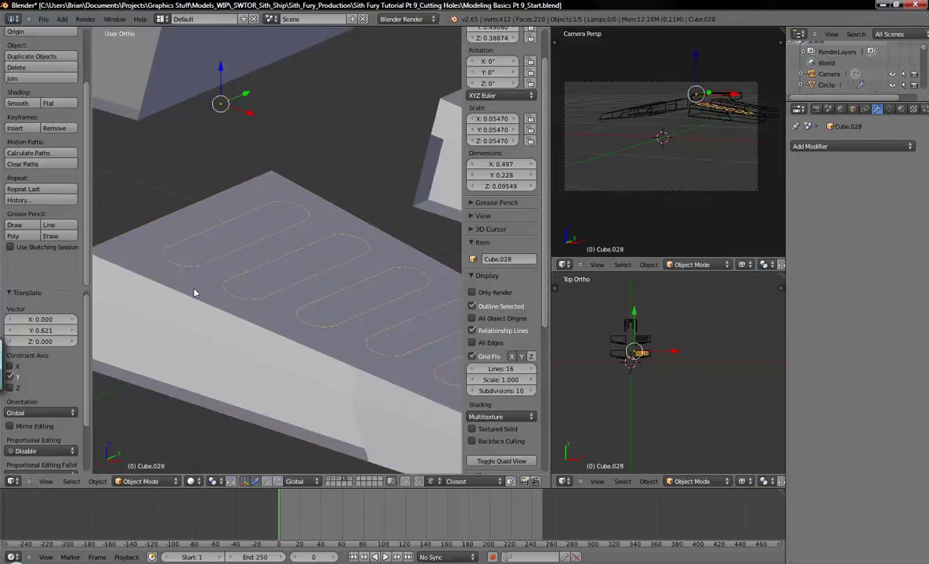
pyautogui.scroll(-2, 195, 293)
pyautogui.rightClick(174, 266)
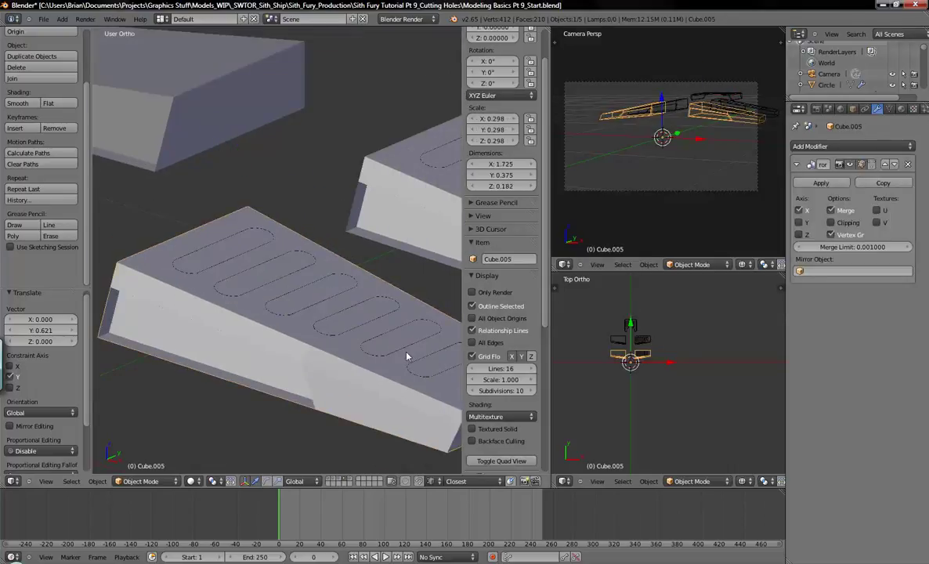
pyautogui.press('Tab')
pyautogui.press('`')
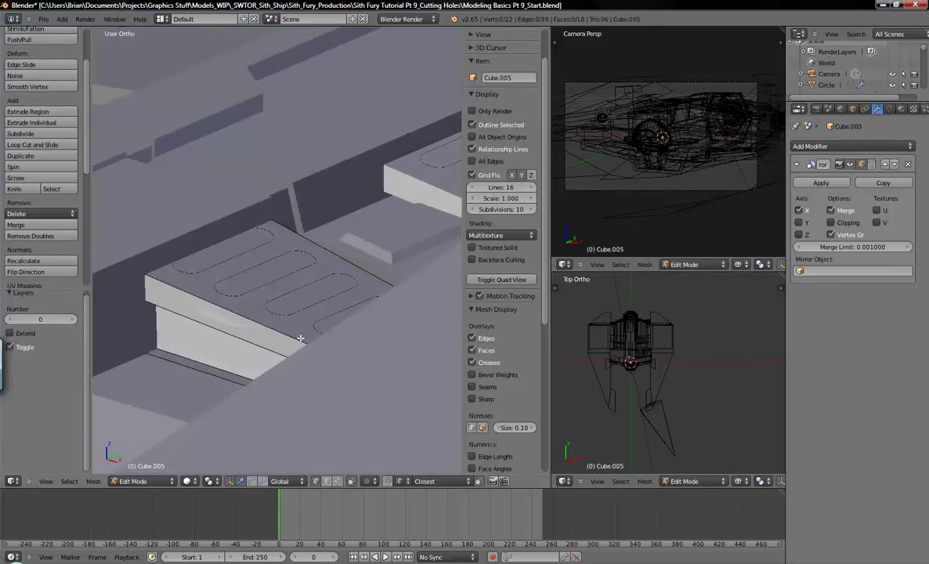
pyautogui.press('Tab')
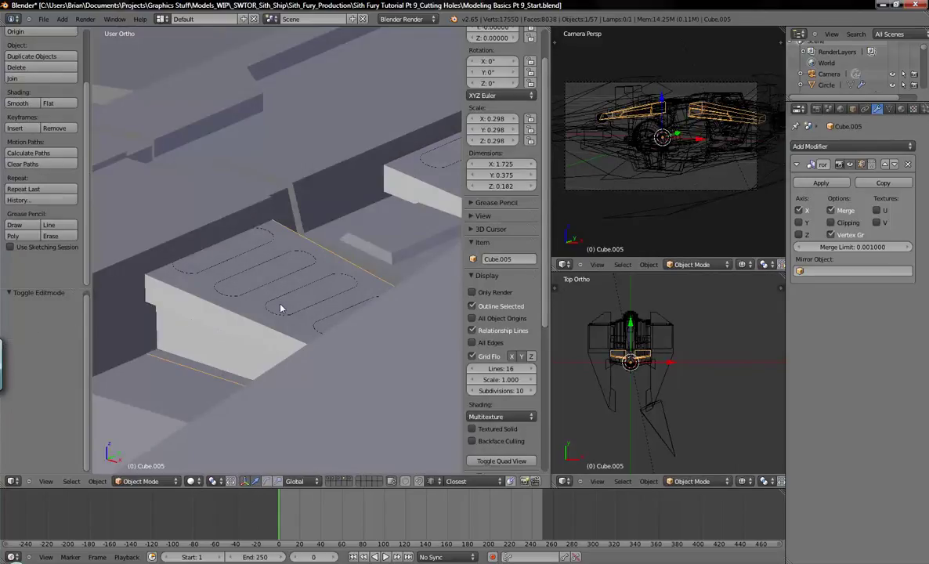
pyautogui.press('3')
pyautogui.press('4')
pyautogui.keyDown('shift'); pyautogui.moveTo(378, 338); pyautogui.dragTo(326, 297, button='middle'); pyautogui.keyUp('shift')
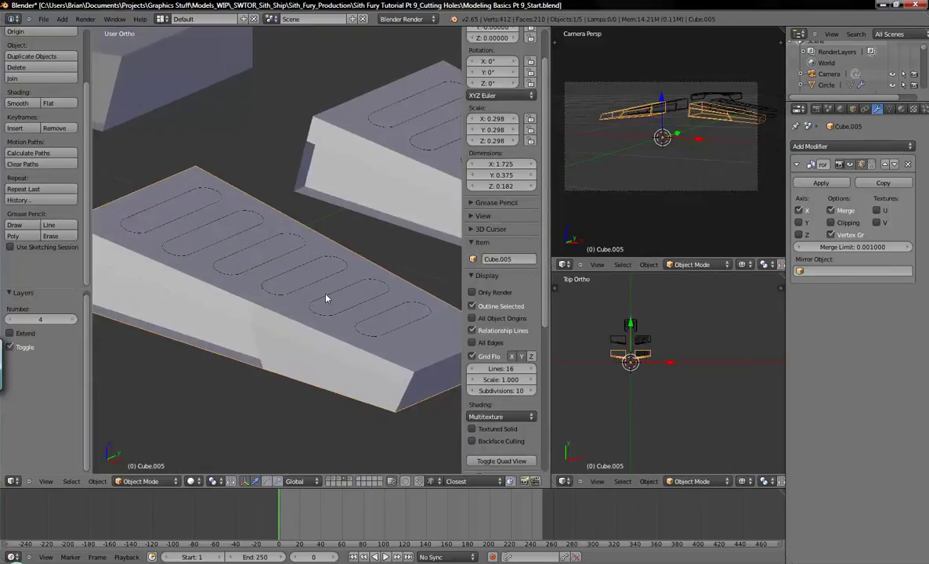
pyautogui.scroll(-2, 327, 297)
# Enter Edit Mode on the original wing panel and select the two faces at each of its ends in face mode.
pyautogui.press('Tab')
pyautogui.click(336, 481)
pyautogui.rightClick(412, 348)
pyautogui.keyDown('shift'); pyautogui.rightClick(406, 364); pyautogui.keyUp('shift')
pyautogui.moveTo(287, 361); pyautogui.dragTo(409, 358, button='middle')
pyautogui.keyDown('shift'); pyautogui.rightClick(283, 391); pyautogui.keyUp('shift')
pyautogui.keyDown('shift'); pyautogui.rightClick(277, 423); pyautogui.keyUp('shift')
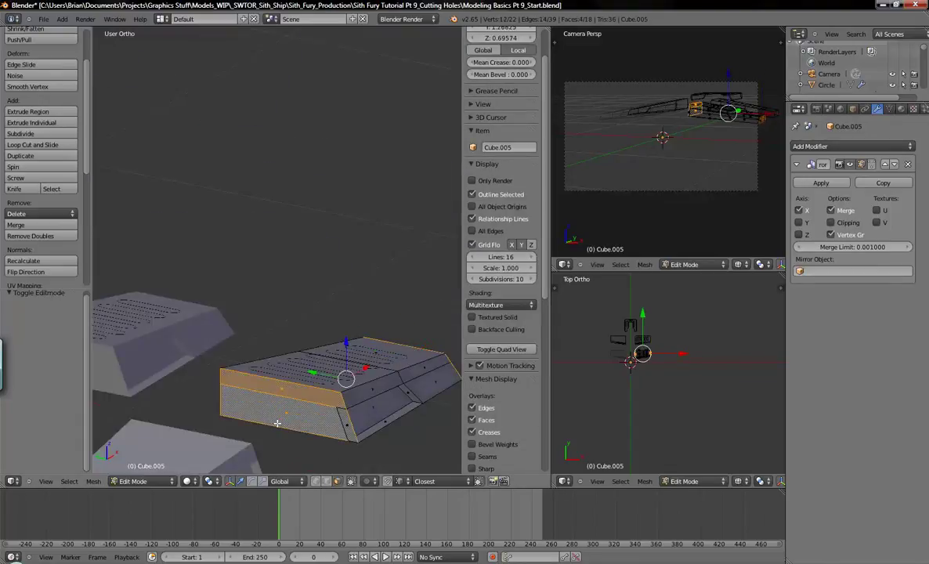
# Try deleting the four end faces with Only Faces, and undo the deletion.
pyautogui.press('x')
pyautogui.press('Down')
pyautogui.press('Down')
pyautogui.press('Down')
pyautogui.press('Down')
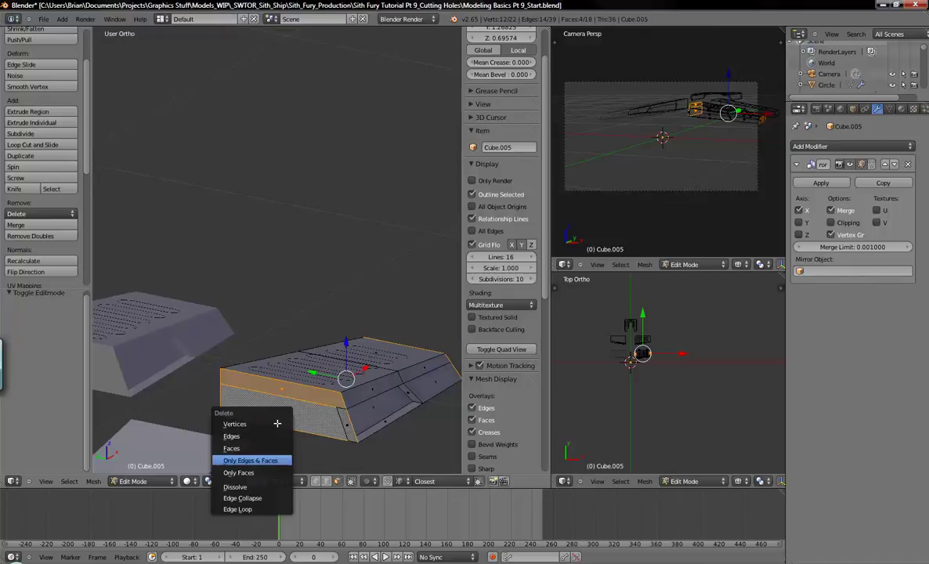
pyautogui.press('Return')
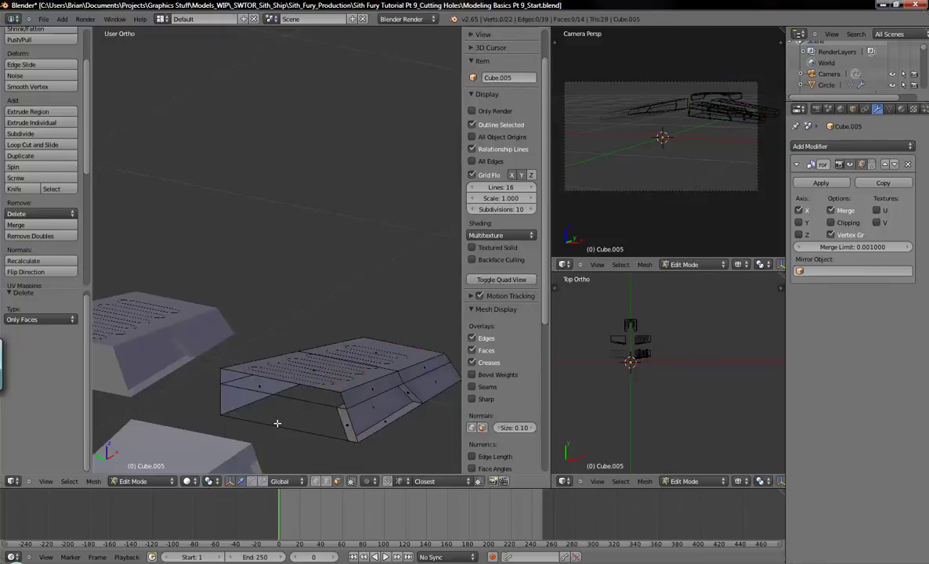
pyautogui.hotkey('ctrl', 'z')
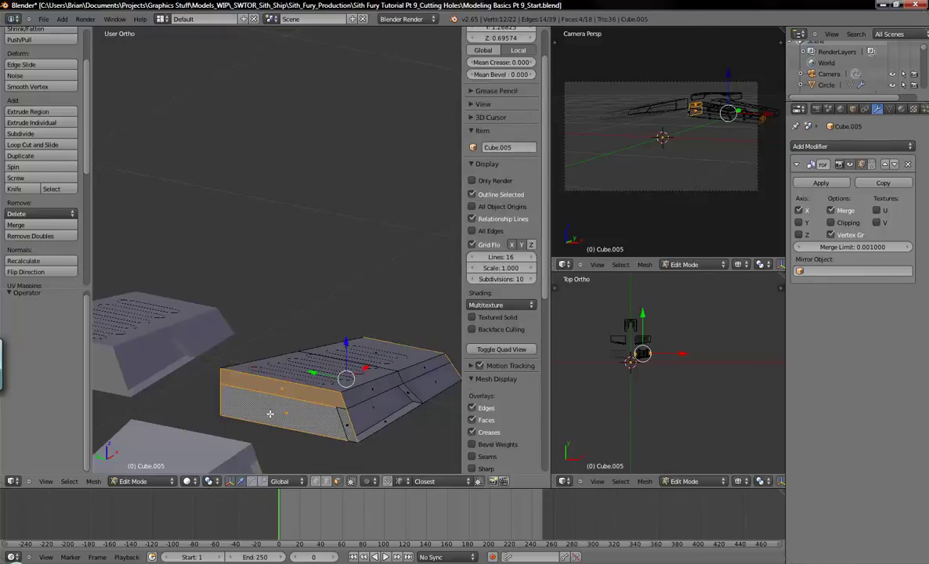
# Delete the selected end faces of the wing panel with the Faces option.
pyautogui.press('x')
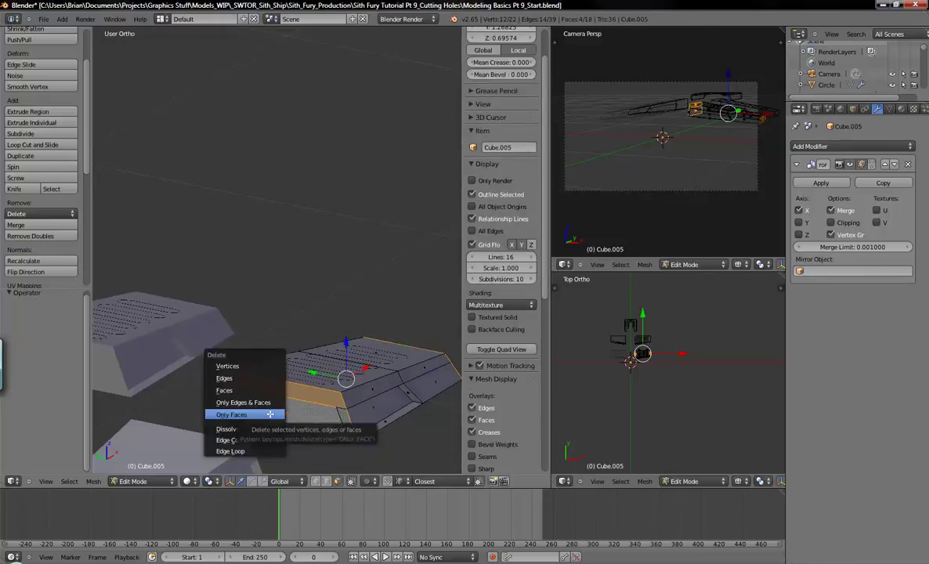
pyautogui.press('Up')
pyautogui.press('Up')
pyautogui.press('Return')
pyautogui.moveTo(270, 414); pyautogui.dragTo(339, 407, button='middle')
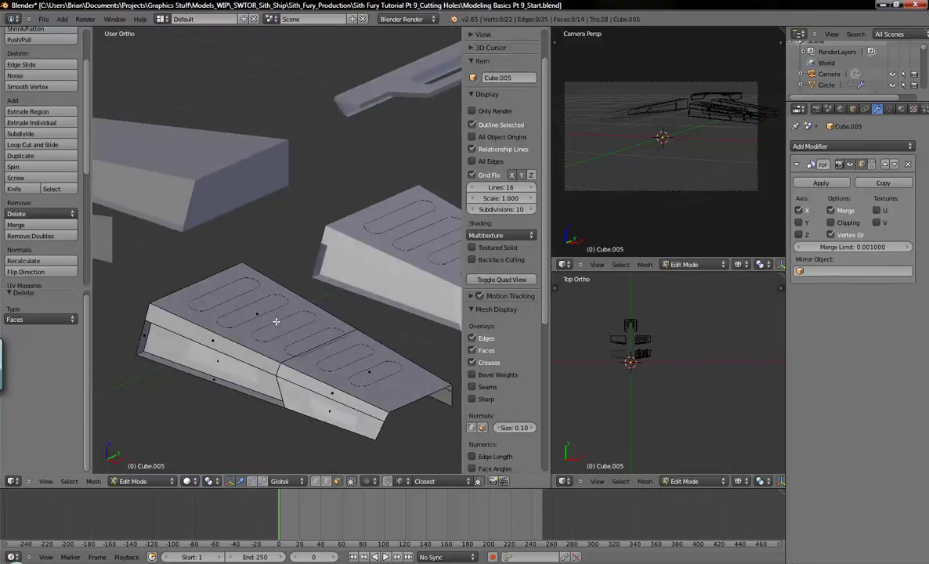
# Delete the wing panel's two top faces with Only Faces, keeping their surrounding edges.
pyautogui.rightClick(254, 305)
pyautogui.keyDown('shift'); pyautogui.rightClick(363, 370); pyautogui.keyUp('shift')
pyautogui.press('x')
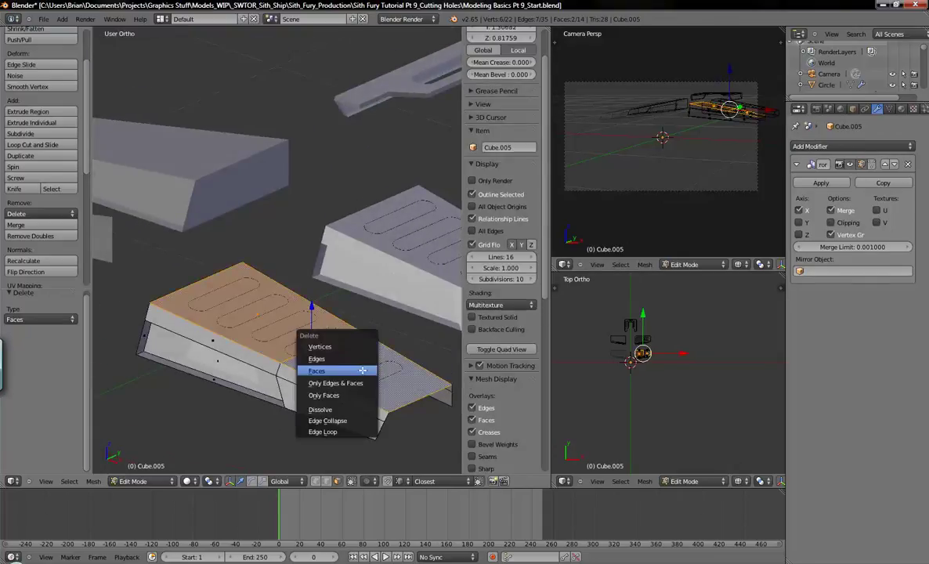
pyautogui.press('Down')
pyautogui.press('Down')
pyautogui.press('Return')
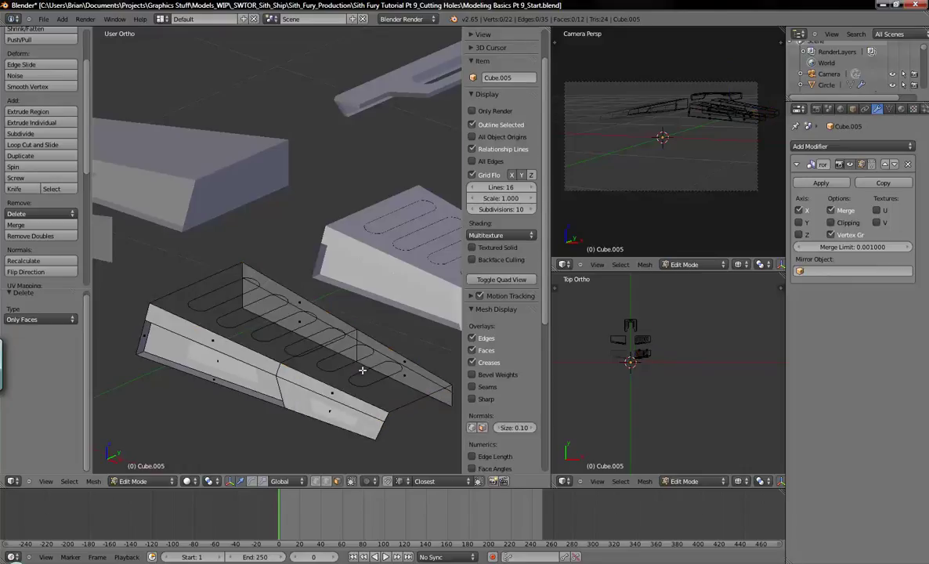
pyautogui.moveTo(369, 365); pyautogui.dragTo(377, 398, button='middle')
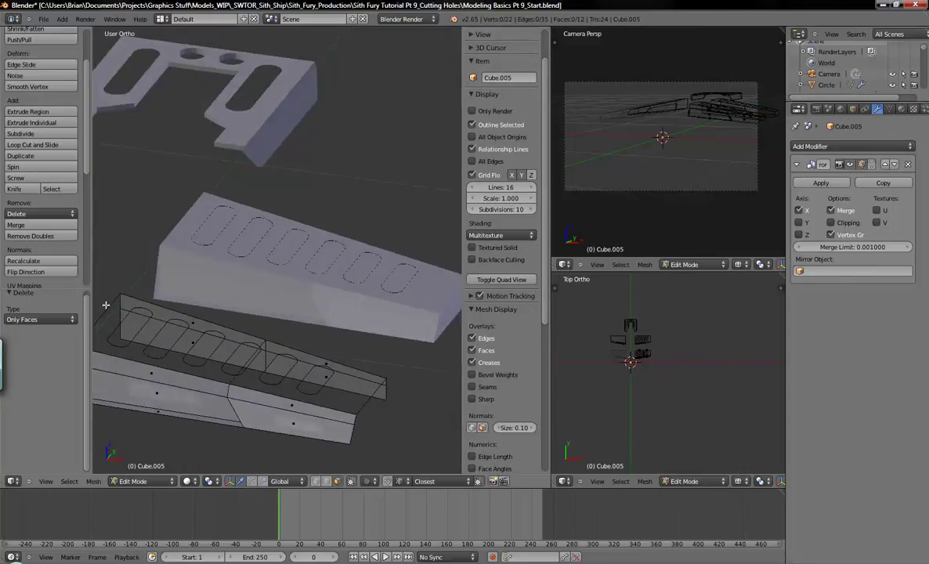
pyautogui.moveTo(199, 344); pyautogui.dragTo(211, 313, button='middle')
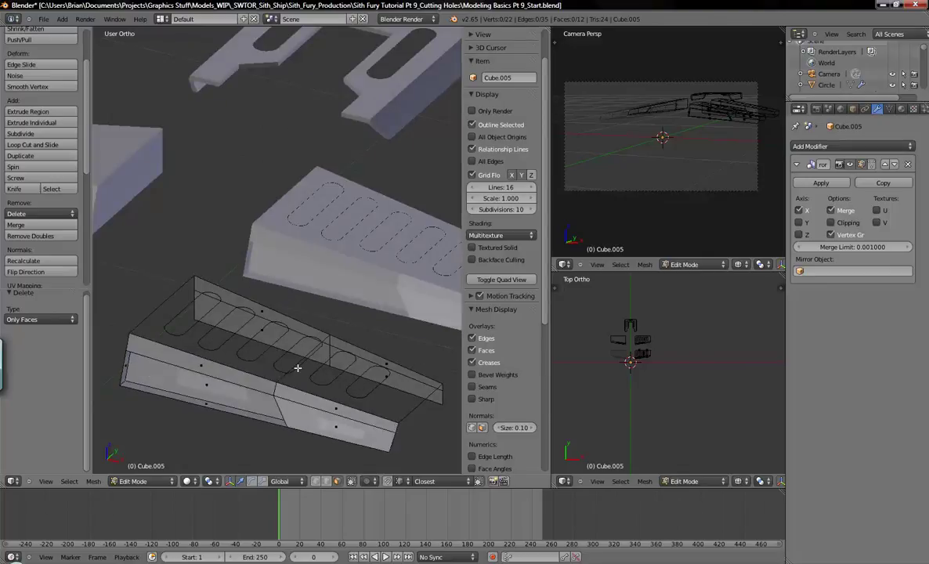
# Delete the dividing edge that crosses the panel's open top between the slot outlines.
pyautogui.click(329, 483)
pyautogui.rightClick(297, 358)
pyautogui.scroll(3, 313, 414)
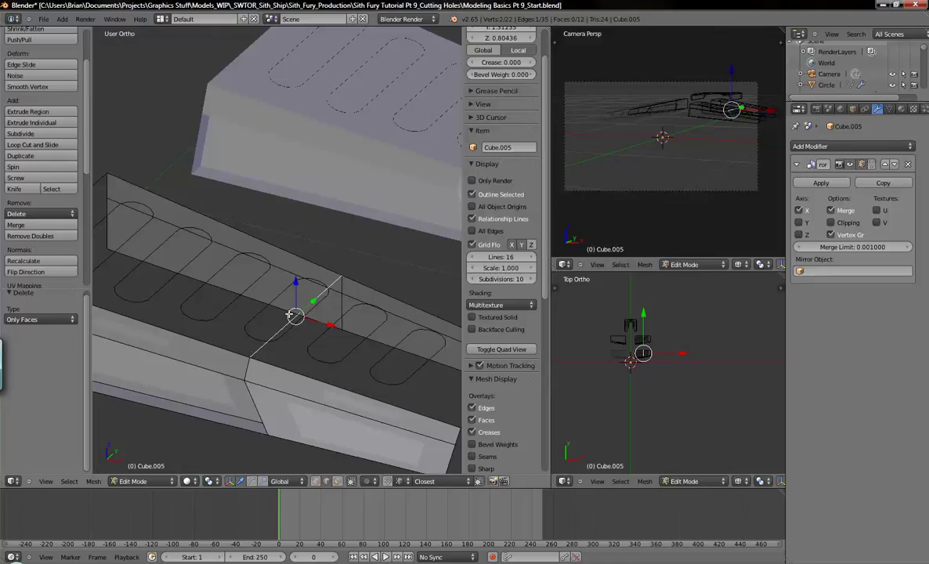
pyautogui.press('x')
pyautogui.click(274, 283)
pyautogui.moveTo(289, 313); pyautogui.dragTo(263, 318, button='middle')
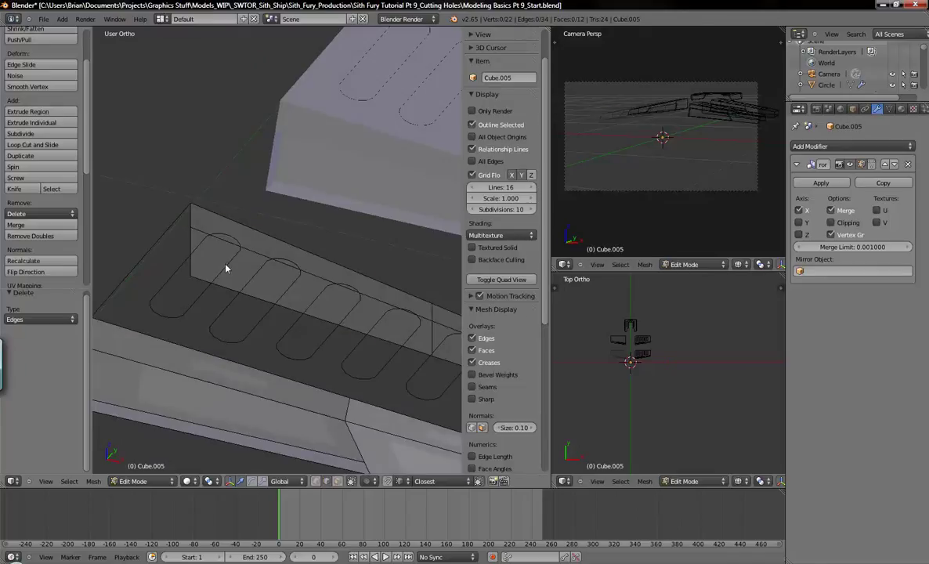
# Return to Object Mode and join the opened wing panel with the slot outlines into one object.
pyautogui.press('Tab')
pyautogui.rightClick(182, 248)
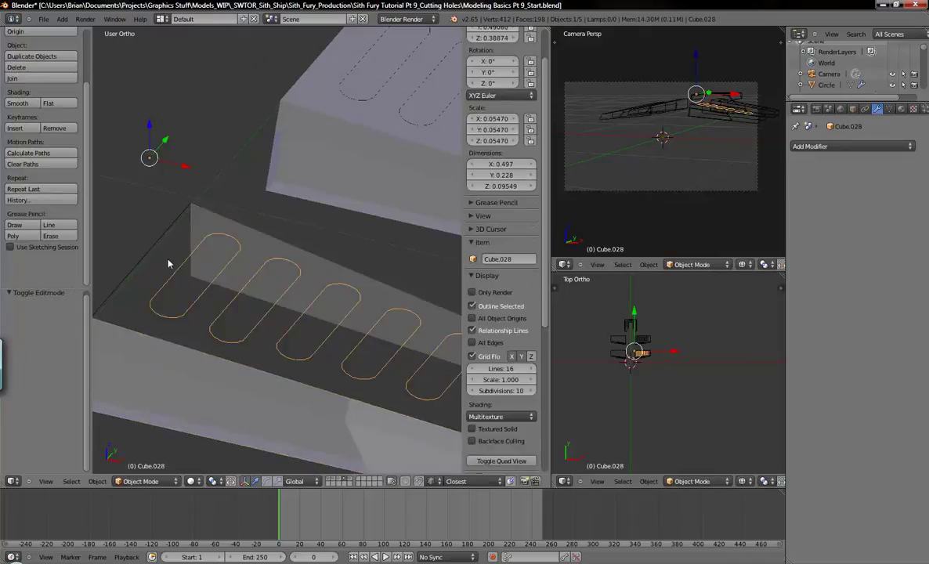
pyautogui.rightClick(159, 256)
pyautogui.keyDown('shift'); pyautogui.rightClick(178, 271); pyautogui.keyUp('shift')
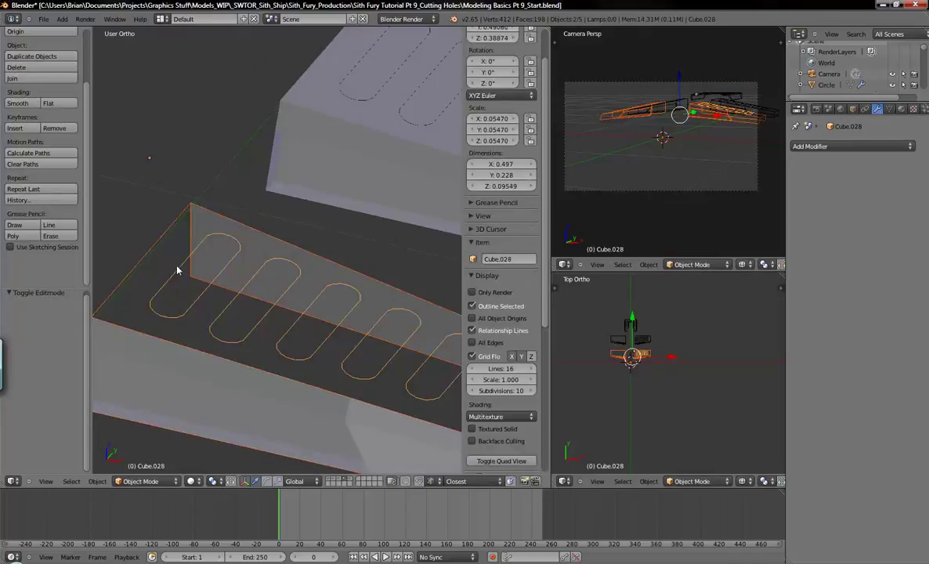
pyautogui.hotkey('ctrl', 'j')
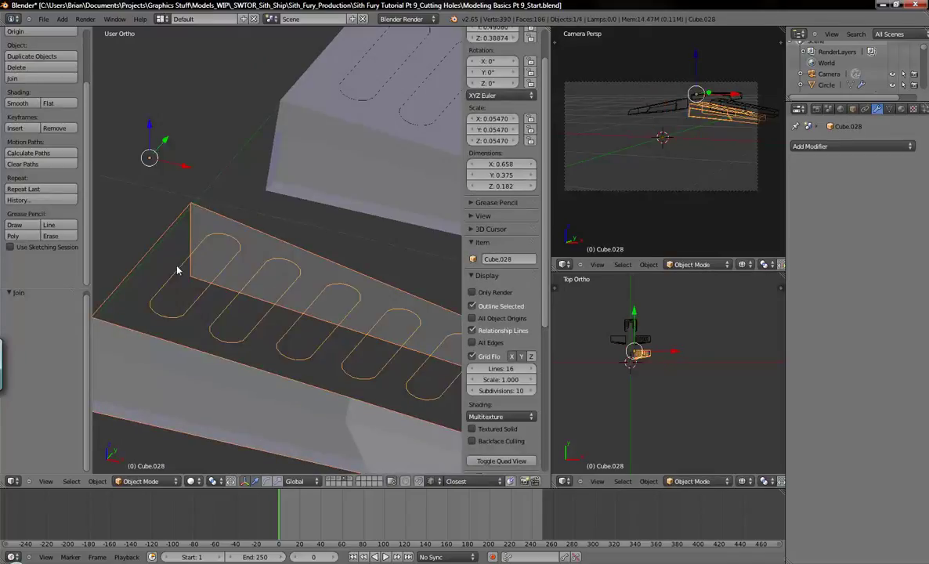
# In Edit Mode, fill a face between the panel's inner end edge and the first slot's nearest straight edge.
pyautogui.press('Tab')
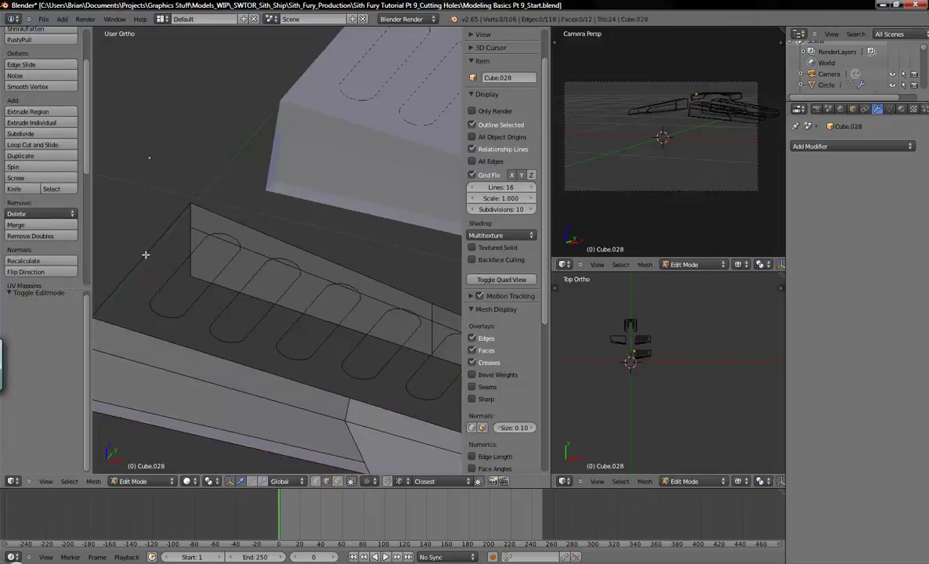
pyautogui.rightClick(183, 272)
pyautogui.keyDown('shift'); pyautogui.rightClick(184, 273); pyautogui.keyUp('shift')
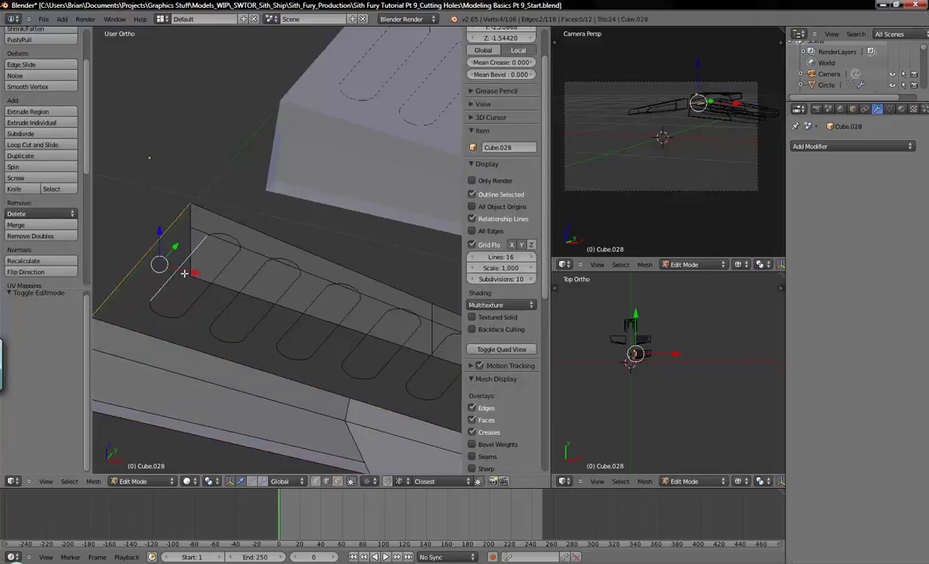
pyautogui.moveTo(236, 292); pyautogui.dragTo(218, 243, button='middle')
pyautogui.press('f')
# Fill a bridging face between the facing straight edges of each pair of neighbouring slots across the open panel.
pyautogui.rightClick(201, 221)
pyautogui.keyDown('shift'); pyautogui.rightClick(212, 236); pyautogui.keyUp('shift')
pyautogui.press('f')
pyautogui.rightClick(229, 254)
pyautogui.keyDown('shift'); pyautogui.rightClick(259, 271); pyautogui.keyUp('shift')
pyautogui.press('f')
pyautogui.rightClick(283, 296)
pyautogui.keyDown('shift'); pyautogui.rightClick(300, 307); pyautogui.keyUp('shift')
pyautogui.rightClick(326, 323)
pyautogui.keyDown('shift'); pyautogui.rightClick(358, 344); pyautogui.keyUp('shift')
pyautogui.press('f')
pyautogui.rightClick(392, 375)
pyautogui.keyDown('shift'); pyautogui.rightClick(413, 383); pyautogui.keyUp('shift')
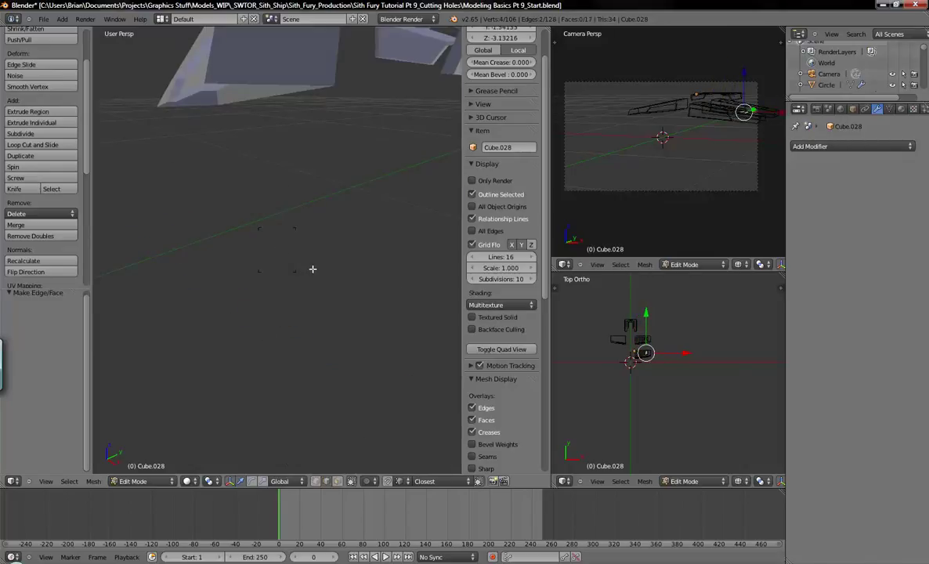
pyautogui.press('f')
# Fill a face between the last slot's outer straight edge and the panel's outer end edge.
pyautogui.keyDown('shift'); pyautogui.moveTo(365, 300); pyautogui.dragTo(230, 170, button='middle'); pyautogui.keyUp('shift')
pyautogui.rightClick(294, 272)
pyautogui.keyDown('shift'); pyautogui.rightClick(343, 316); pyautogui.keyUp('shift')
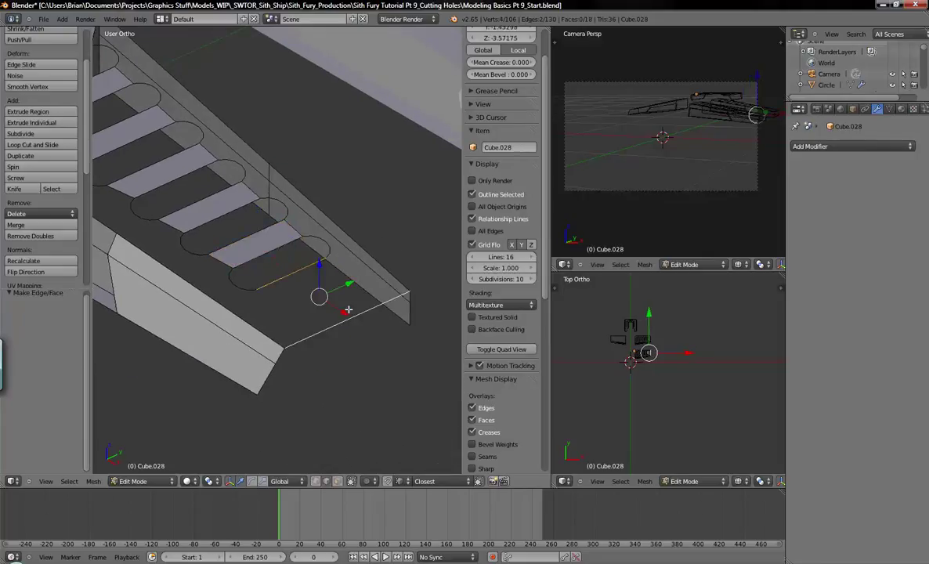
pyautogui.press('f')
# Select the six rounded slot ends along the panel's far side, plus the corner edges and the long far border.
pyautogui.keyDown('shift'); pyautogui.moveTo(342, 279); pyautogui.dragTo(326, 306, button='middle'); pyautogui.keyUp('shift')
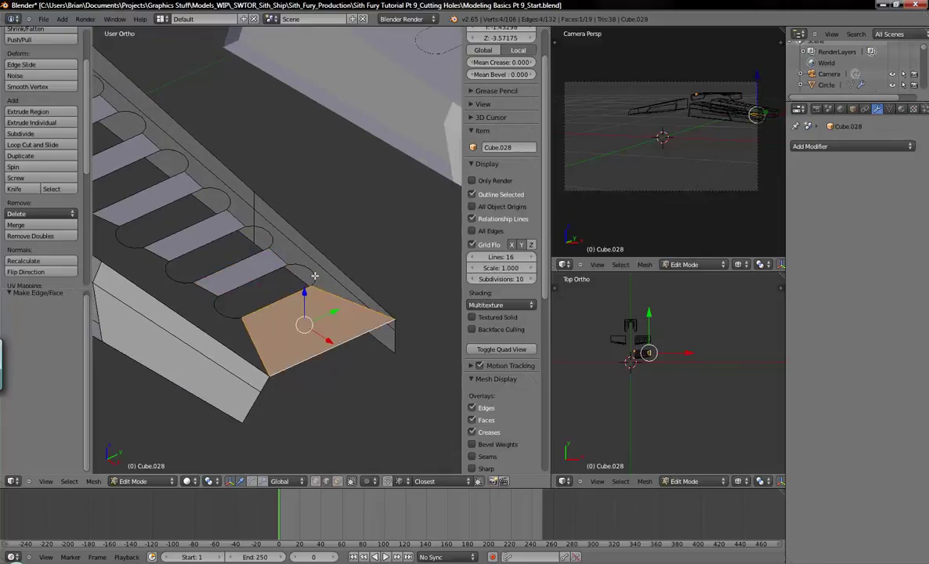
pyautogui.rightClick(291, 257)
pyautogui.keyDown('shift'); pyautogui.rightClick(269, 237); pyautogui.keyUp('shift')
pyautogui.keyDown('shift'); pyautogui.rightClick(207, 187); pyautogui.keyUp('shift')
pyautogui.keyDown('shift'); pyautogui.rightClick(174, 156); pyautogui.keyUp('shift')
pyautogui.keyDown('shift'); pyautogui.rightClick(127, 114); pyautogui.keyUp('shift')
pyautogui.keyDown('shift'); pyautogui.moveTo(122, 145); pyautogui.dragTo(178, 197, button='middle'); pyautogui.keyUp('shift')
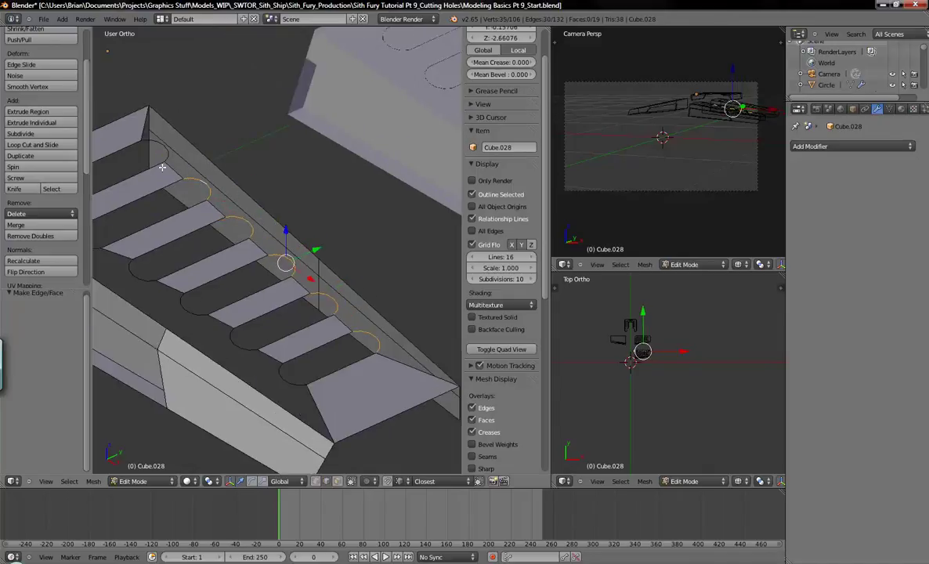
pyautogui.keyDown('shift'); pyautogui.rightClick(146, 136); pyautogui.keyUp('shift')
pyautogui.keyDown('shift'); pyautogui.rightClick(148, 127); pyautogui.keyUp('shift')
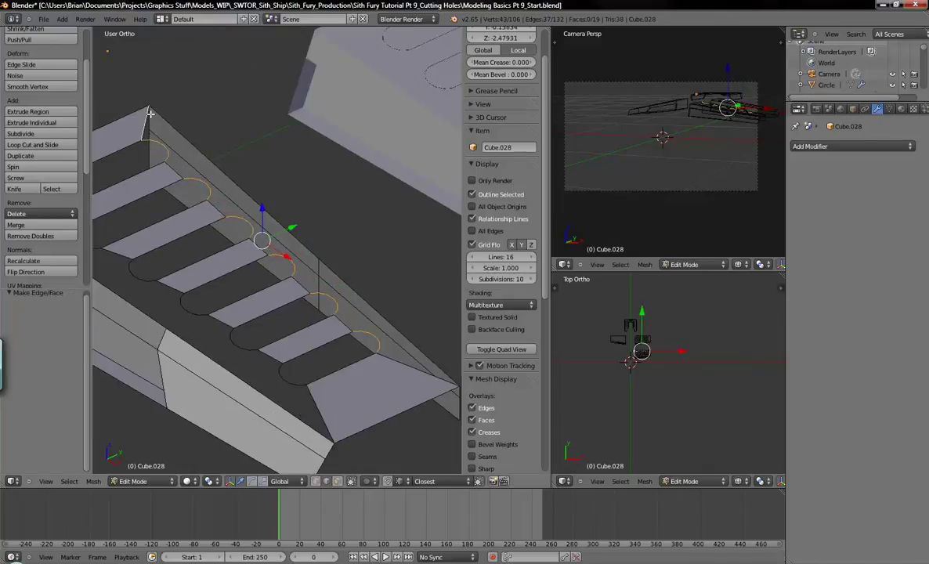
pyautogui.keyDown('shift'); pyautogui.rightClick(341, 267); pyautogui.keyUp('shift')
pyautogui.keyDown('shift'); pyautogui.moveTo(388, 320); pyautogui.dragTo(363, 269, button='middle'); pyautogui.keyUp('shift')
pyautogui.keyDown('shift'); pyautogui.rightClick(362, 283); pyautogui.keyUp('shift')
# Undo a trial fill, add the bridging faces' short far edges to the selection, and fill the far-side strip with one face.
pyautogui.press('f')
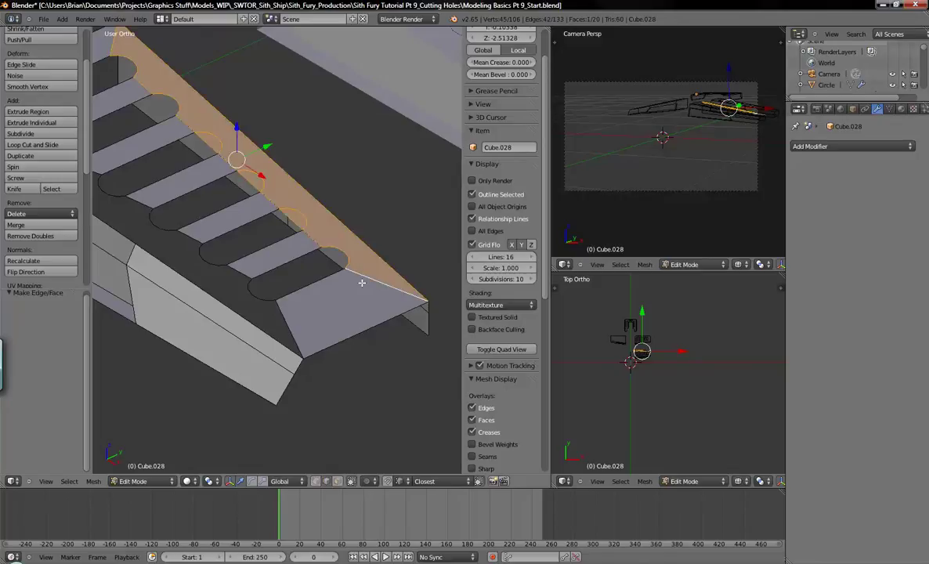
pyautogui.hotkey('ctrl', 'z')
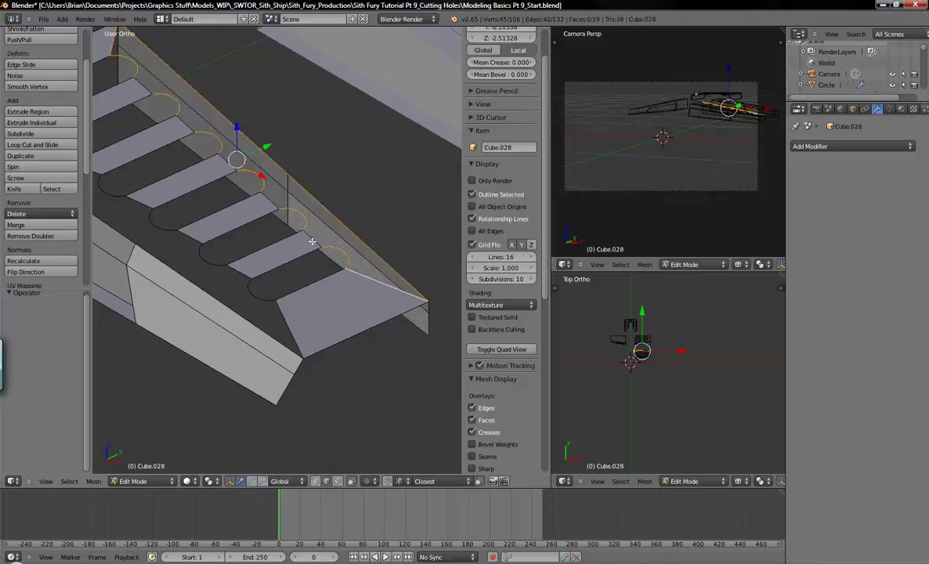
pyautogui.moveTo(307, 230); pyautogui.dragTo(278, 257, button='middle')
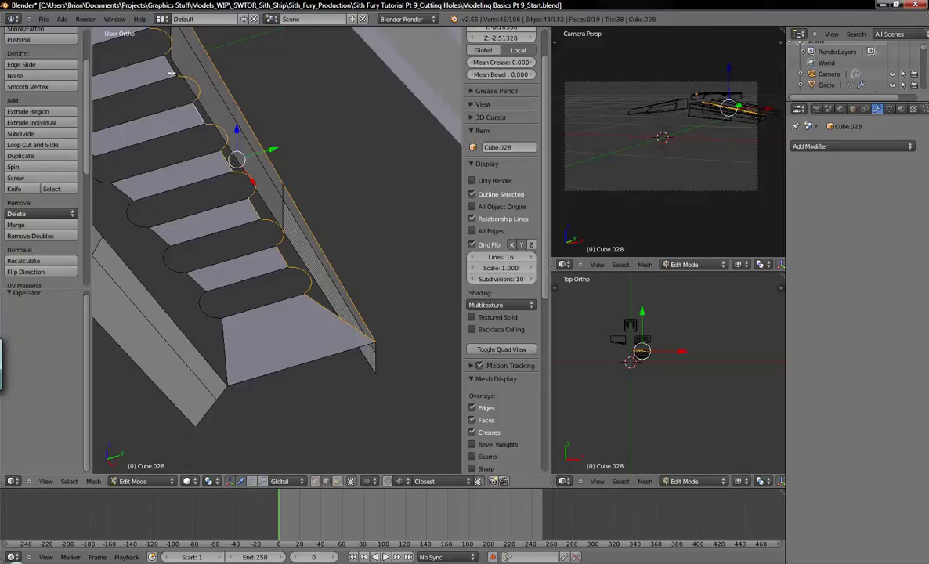
pyautogui.press('f')
pyautogui.press('a')
# Select the near side's corner edges, long border edges and all six rounded slot ends.
pyautogui.moveTo(290, 218); pyautogui.dragTo(121, 157, button='middle')
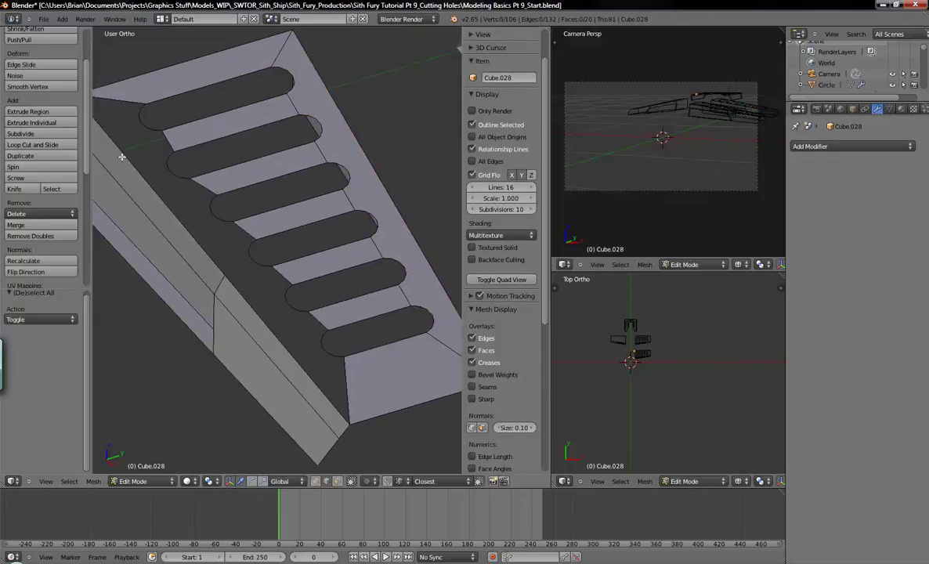
pyautogui.rightClick(132, 102)
pyautogui.keyDown('shift'); pyautogui.rightClick(134, 166); pyautogui.keyUp('shift')
pyautogui.keyDown('shift'); pyautogui.rightClick(303, 367); pyautogui.keyUp('shift')
pyautogui.keyDown('shift'); pyautogui.rightClick(351, 387); pyautogui.keyUp('shift')
pyautogui.keyDown('alt'); pyautogui.keyDown('shift'); pyautogui.rightClick(330, 353); pyautogui.keyUp('shift'); pyautogui.keyUp('alt')
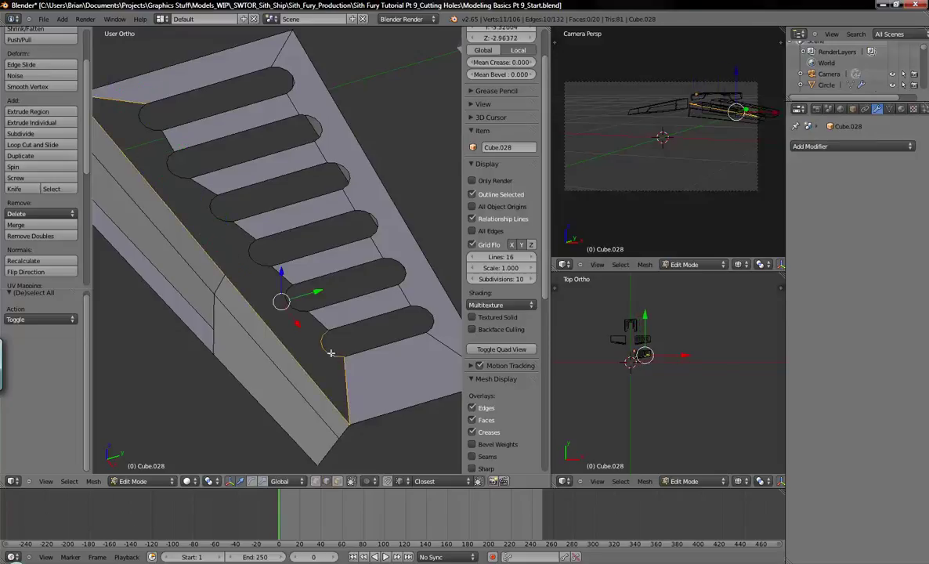
pyautogui.keyDown('ctrl'); pyautogui.rightClick(279, 284); pyautogui.keyUp('ctrl')
pyautogui.keyDown('ctrl'); pyautogui.rightClick(234, 238); pyautogui.keyUp('ctrl')
pyautogui.keyDown('ctrl'); pyautogui.rightClick(196, 197); pyautogui.keyUp('ctrl')
pyautogui.keyDown('ctrl'); pyautogui.rightClick(165, 160); pyautogui.keyUp('ctrl')
pyautogui.keyDown('ctrl'); pyautogui.rightClick(156, 129); pyautogui.keyUp('ctrl')
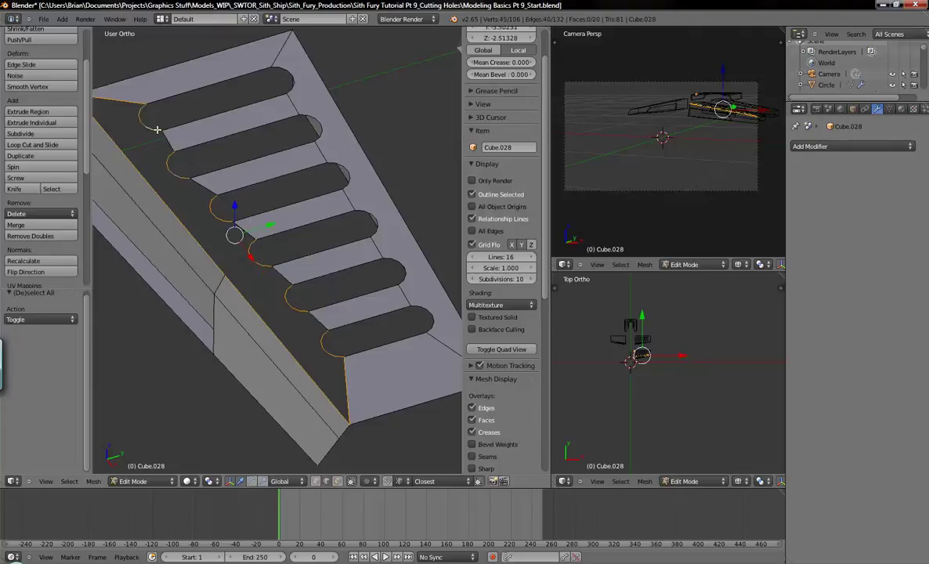
# Add the bridging faces' short near edges to the selection and fill the near-side strip with one face.
pyautogui.keyDown('shift'); pyautogui.rightClick(164, 138); pyautogui.keyUp('shift')
pyautogui.keyDown('shift'); pyautogui.rightClick(201, 188); pyautogui.keyUp('shift')
pyautogui.keyDown('shift'); pyautogui.rightClick(245, 233); pyautogui.keyUp('shift')
pyautogui.keyDown('shift'); pyautogui.rightClick(284, 280); pyautogui.keyUp('shift')
pyautogui.press('f')
pyautogui.press('a')
# In vertex select mode, connect the panel's far inner corner to a vertex on the first slot's rounded end.
pyautogui.moveTo(311, 295); pyautogui.dragTo(299, 255, button='middle')
pyautogui.click(315, 481)
pyautogui.keyDown('shift'); pyautogui.moveTo(321, 149); pyautogui.dragTo(284, 345, button='middle'); pyautogui.keyUp('shift')
pyautogui.scroll(-7, 346, 285)
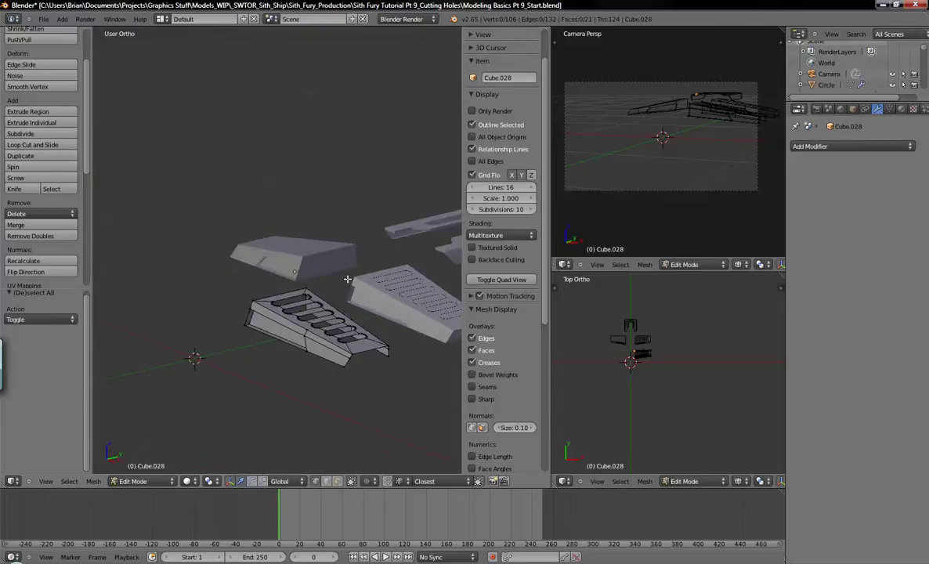
pyautogui.moveTo(348, 279); pyautogui.dragTo(319, 258, button='middle')
pyautogui.scroll(4, 200, 352)
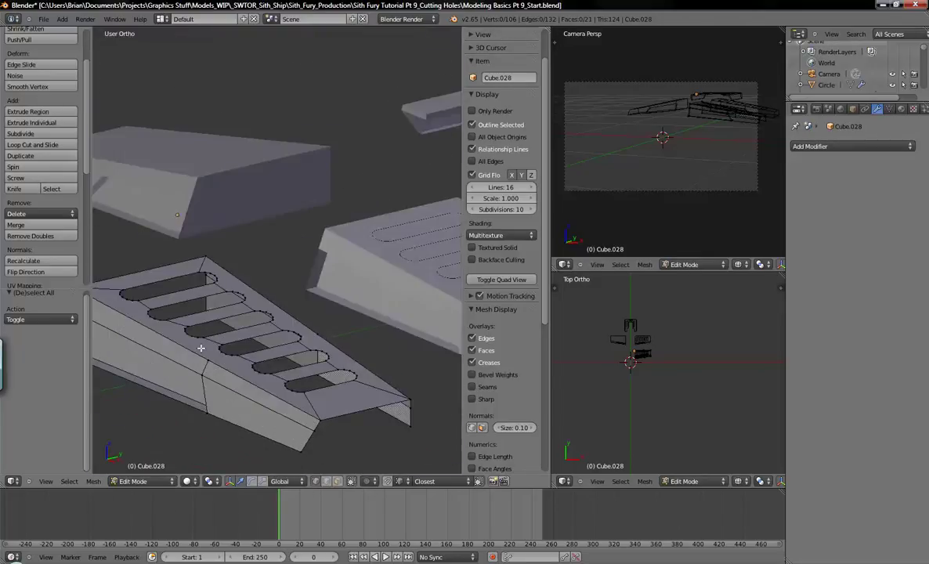
pyautogui.scroll(6, 200, 348)
pyautogui.keyDown('shift'); pyautogui.moveTo(218, 303); pyautogui.dragTo(223, 322, button='middle'); pyautogui.keyUp('shift')
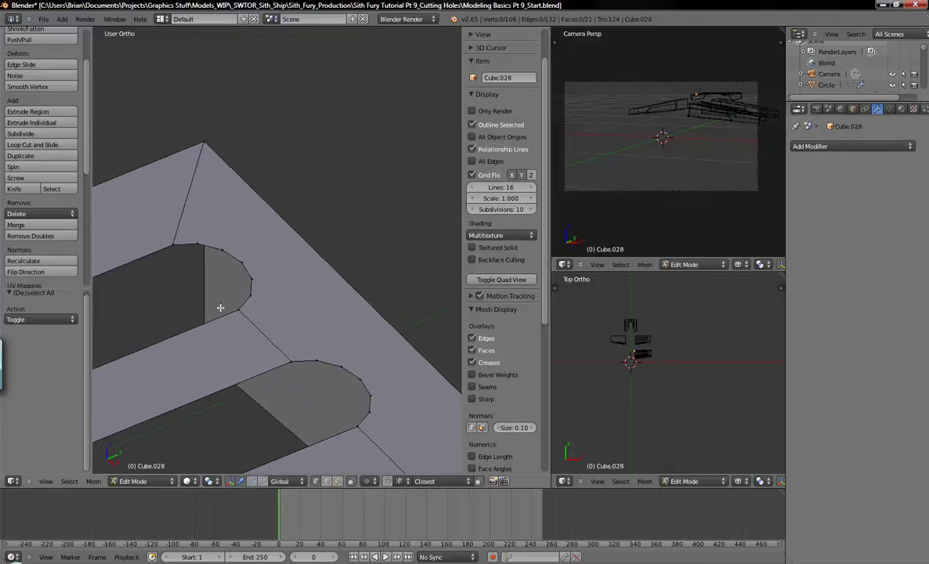
pyautogui.rightClick(195, 238)
pyautogui.press('g')
pyautogui.rightClick(206, 149)
pyautogui.keyDown('shift'); pyautogui.rightClick(205, 146); pyautogui.keyUp('shift')
pyautogui.press('j')
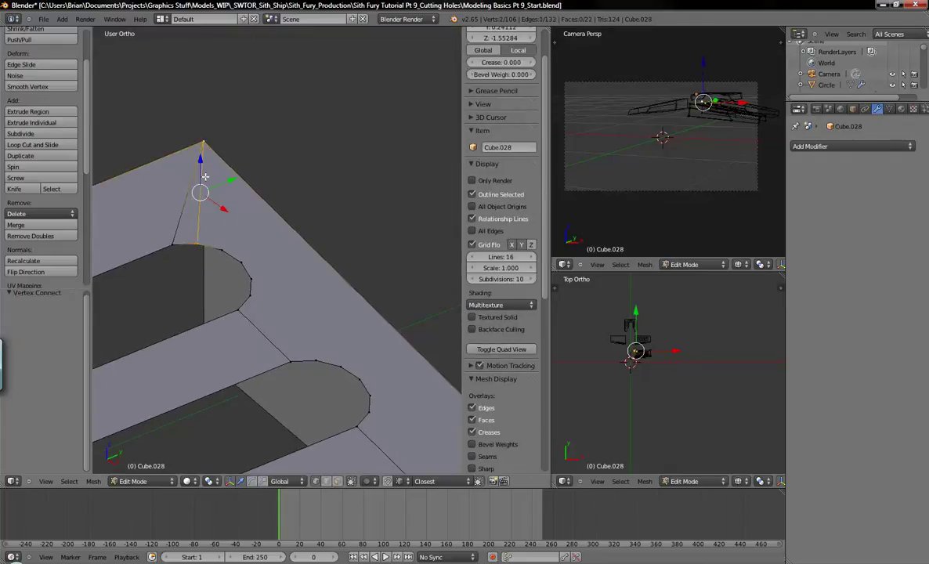
# Connect the next vertex along the first slot's rounded end to the same panel corner.
pyautogui.rightClick(213, 228)
pyautogui.keyDown('shift'); pyautogui.rightClick(202, 146); pyautogui.keyUp('shift')
pyautogui.press('j')
pyautogui.press('a')
pyautogui.moveTo(290, 279)
pyautogui.keyDown('shift'); pyautogui.mouseDown(button='middle')
pyautogui.moveTo(281, 265)
pyautogui.moveTo(326, 283)
pyautogui.moveTo(291, 278)
pyautogui.mouseUp(button='middle'); pyautogui.keyUp('shift')
pyautogui.scroll(-7, 291, 304)
pyautogui.moveTo(212, 306); pyautogui.dragTo(174, 330, button='middle')
pyautogui.keyDown('shift'); pyautogui.moveTo(212, 363); pyautogui.dragTo(204, 265, button='middle'); pyautogui.keyUp('shift')
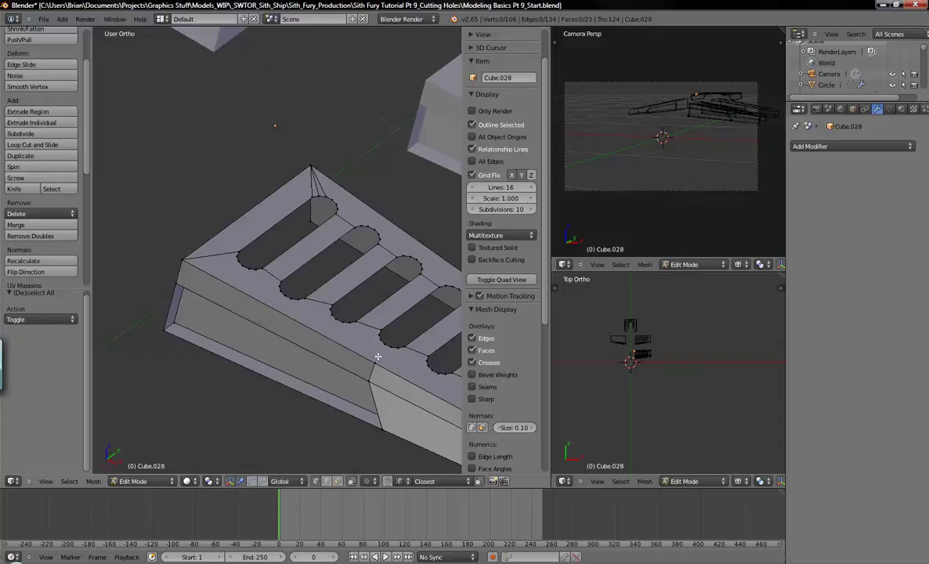
pyautogui.keyDown('shift'); pyautogui.moveTo(381, 427); pyautogui.dragTo(303, 388, button='middle'); pyautogui.keyUp('shift')
pyautogui.click(337, 344)
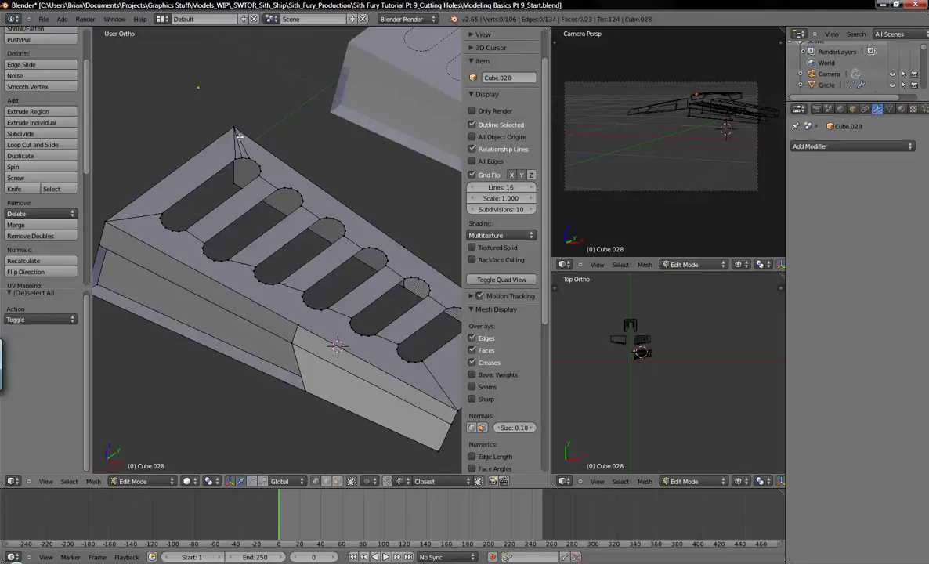
# Leave the rebuilt panel's Edit Mode and check the neighbouring wing panel's mesh.
pyautogui.keyDown('shift'); pyautogui.moveTo(360, 265); pyautogui.dragTo(265, 330, button='middle'); pyautogui.keyUp('shift')
pyautogui.keyDown('shift'); pyautogui.moveTo(393, 212); pyautogui.dragTo(259, 314, button='middle'); pyautogui.keyUp('shift')
pyautogui.press('Tab')
pyautogui.rightClick(286, 295)
pyautogui.press('Tab')
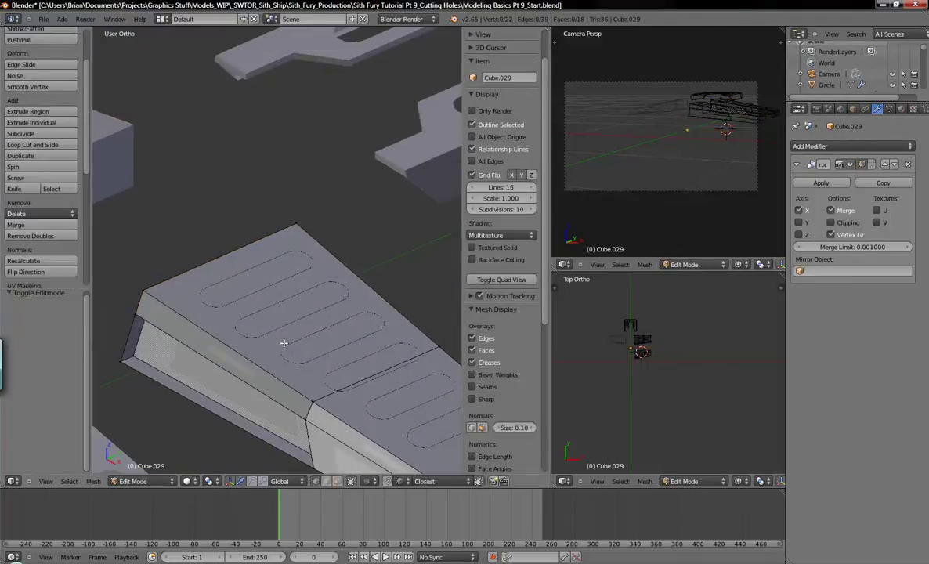
pyautogui.press('Tab')
# Select the slot outlines on the neighbouring wing panel and extrude all their edges in Edit Mode.
pyautogui.rightClick(268, 301)
pyautogui.moveTo(309, 344); pyautogui.dragTo(255, 323, button='middle')
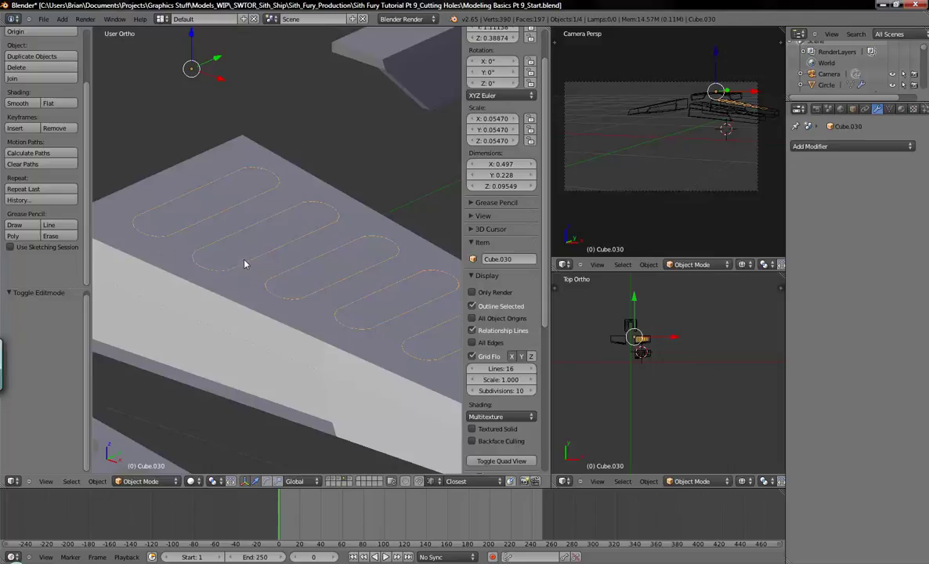
pyautogui.press('Tab')
pyautogui.moveTo(349, 332); pyautogui.dragTo(303, 321, button='middle')
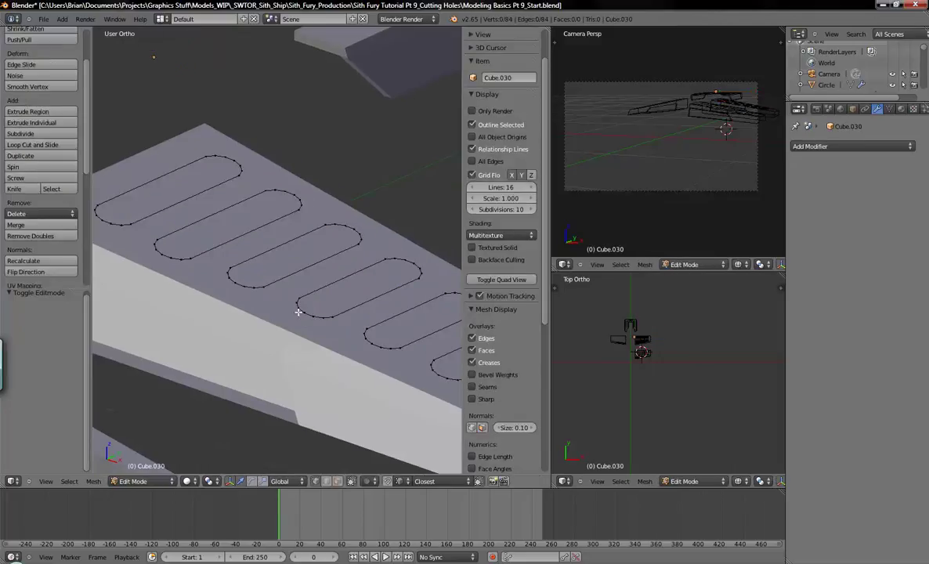
pyautogui.press('a')
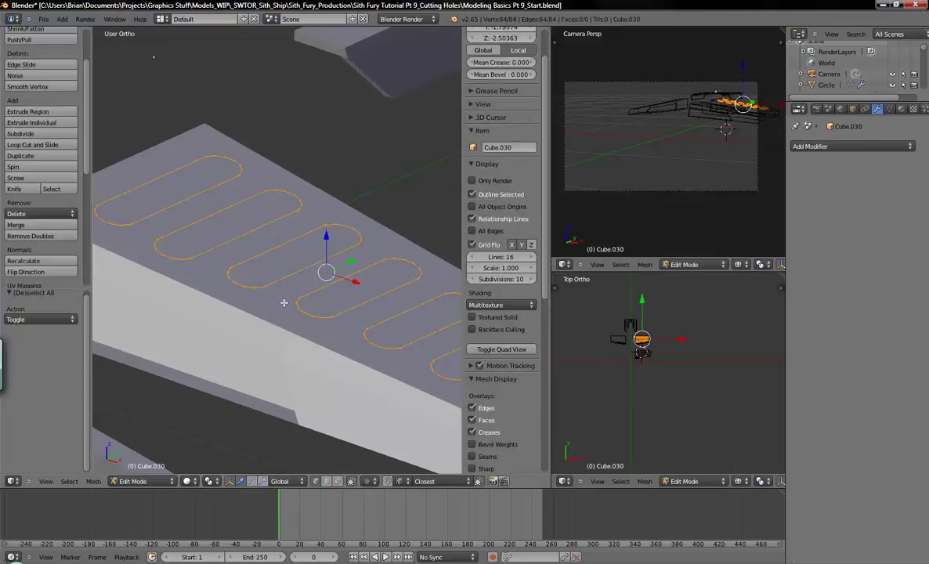
pyautogui.press('e')
pyautogui.click(288, 234)
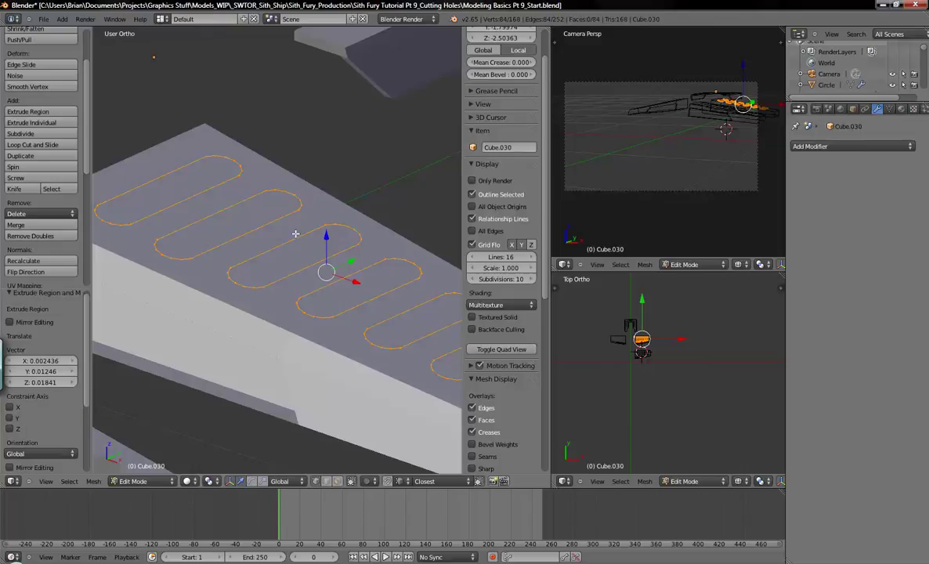
# Move the extruded slot edges vertically to form upright walls, and return to Object Mode.
pyautogui.moveTo(324, 236)
pyautogui.mouseDown()
pyautogui.moveTo(327, 212)
pyautogui.moveTo(327, 237)
pyautogui.mouseUp()
pyautogui.press('a')
pyautogui.press('a')
pyautogui.keyDown('shift'); pyautogui.moveTo(366, 291); pyautogui.dragTo(300, 322, button='middle'); pyautogui.keyUp('shift')
pyautogui.press('Tab')
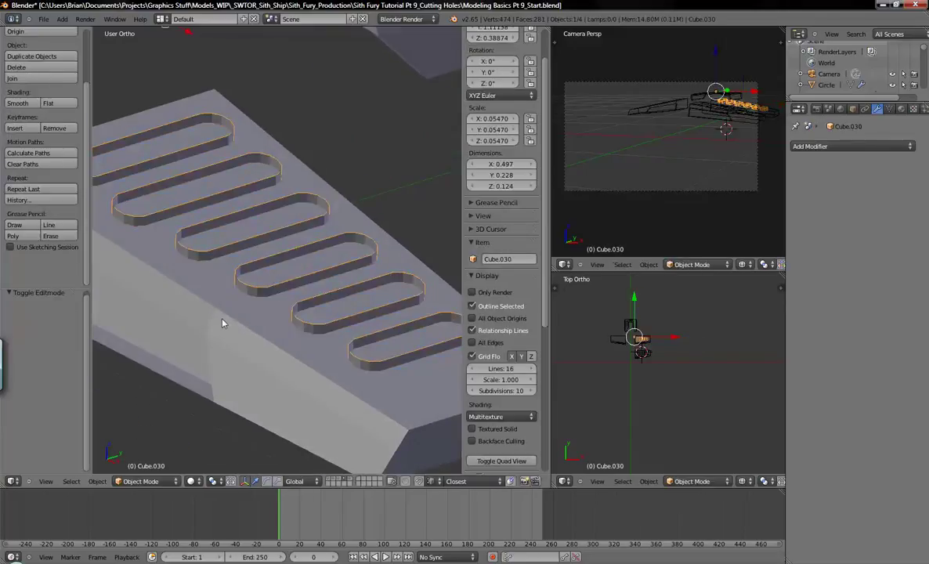
# Select the neighbouring wing panel and add a Boolean modifier to it.
pyautogui.rightClick(220, 324)
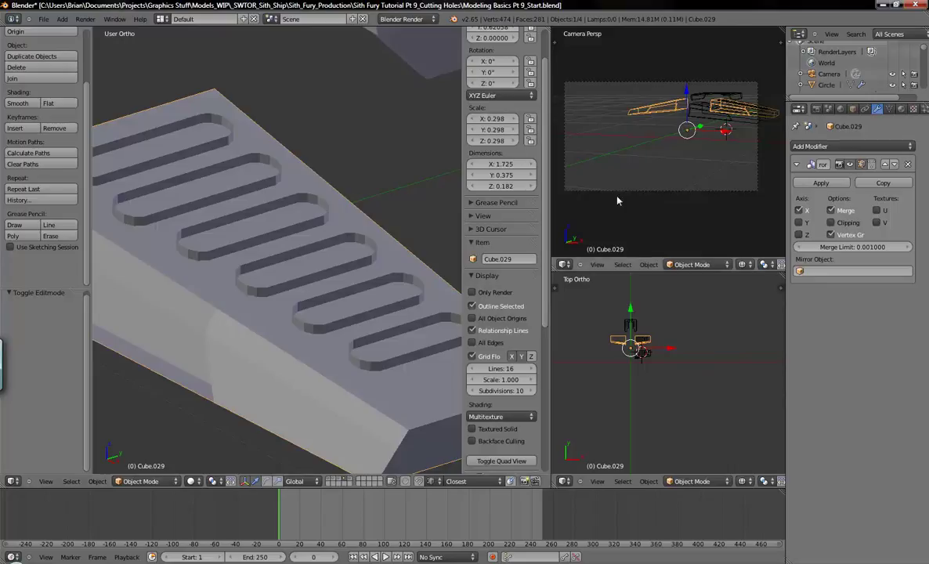
pyautogui.click(825, 146)
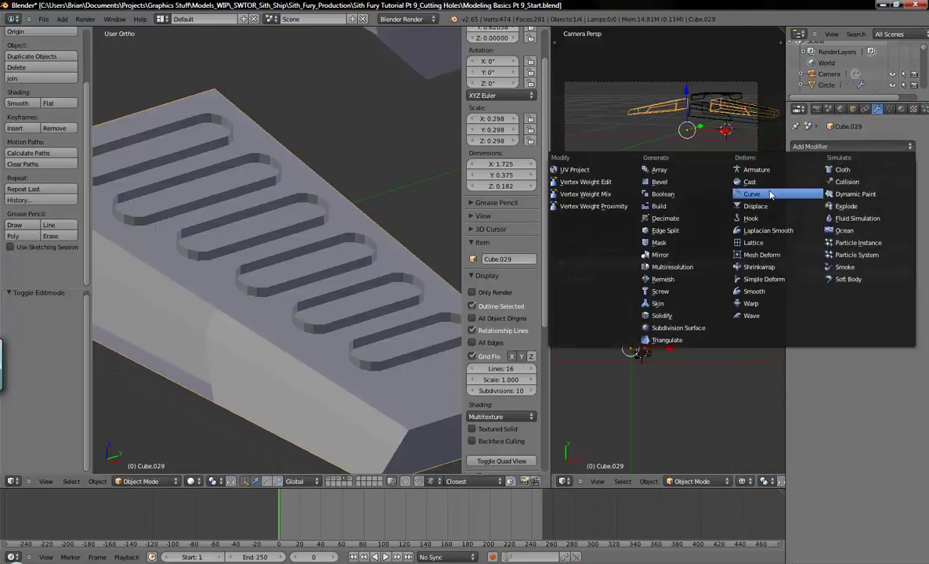
pyautogui.click(663, 195)
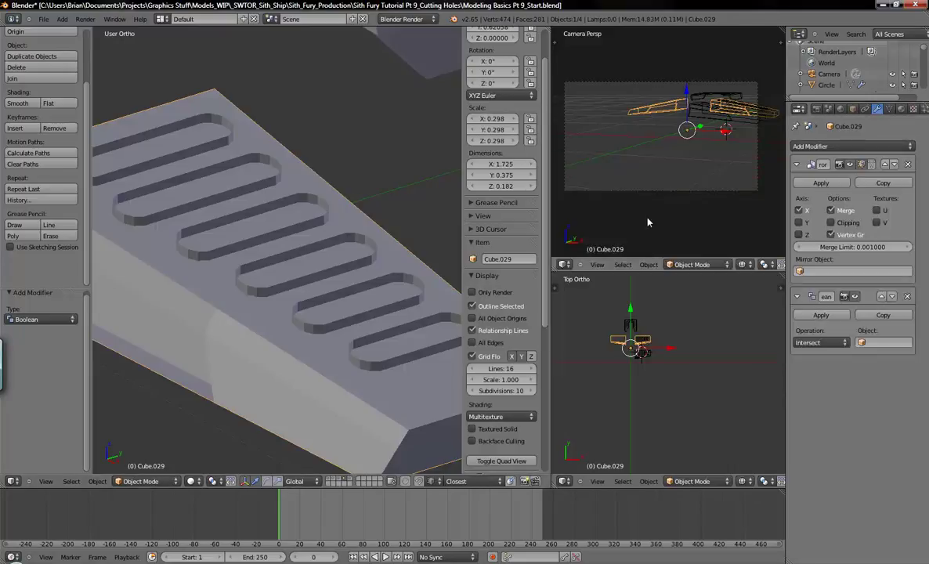
# Look up the slot walls' object name and set Cube.030 as the wing panel's Boolean object.
pyautogui.rightClick(362, 256)
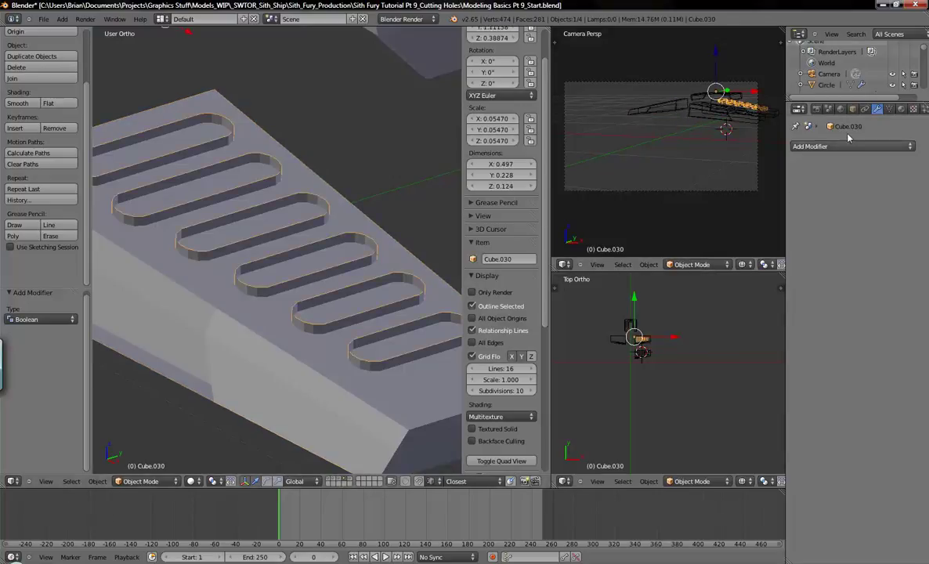
pyautogui.rightClick(297, 352)
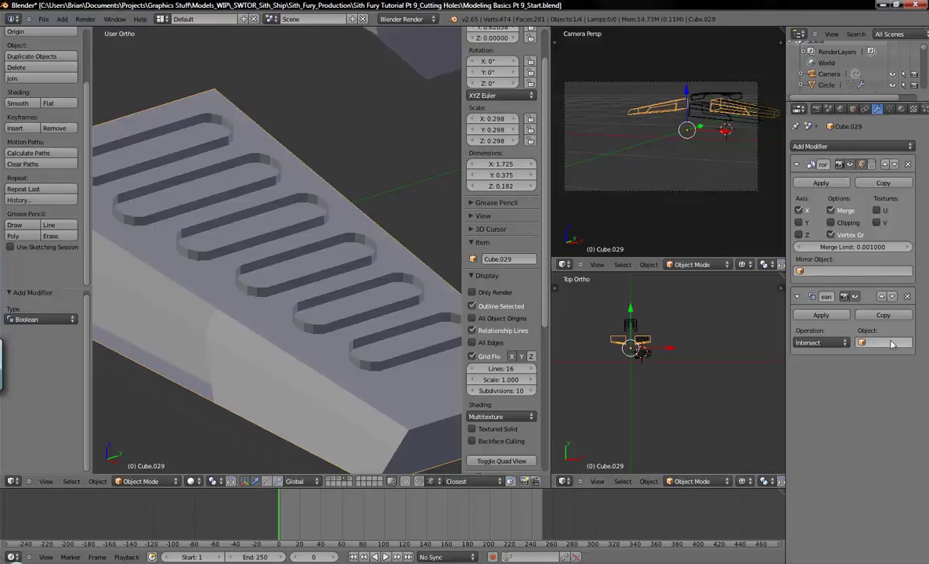
pyautogui.click(888, 342)
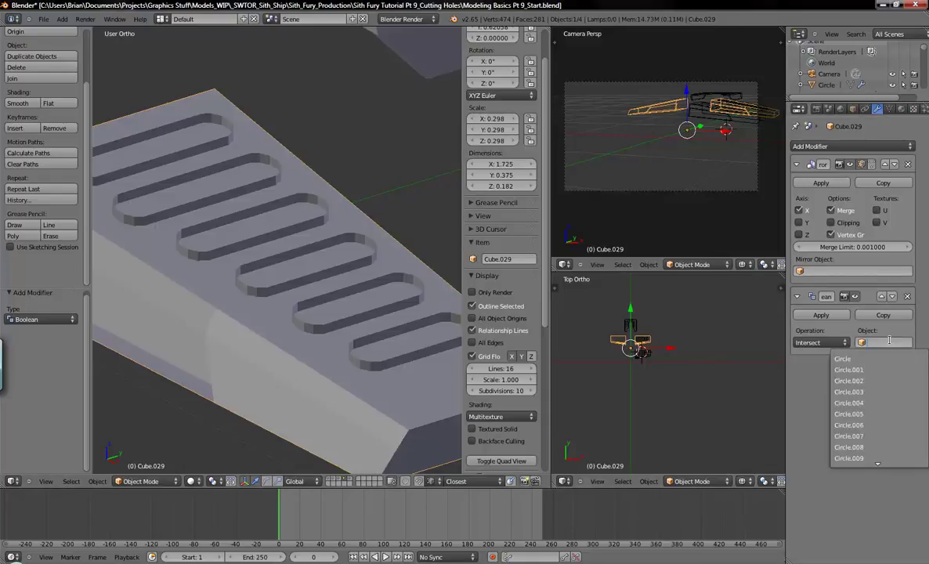
pyautogui.write('cube.03')
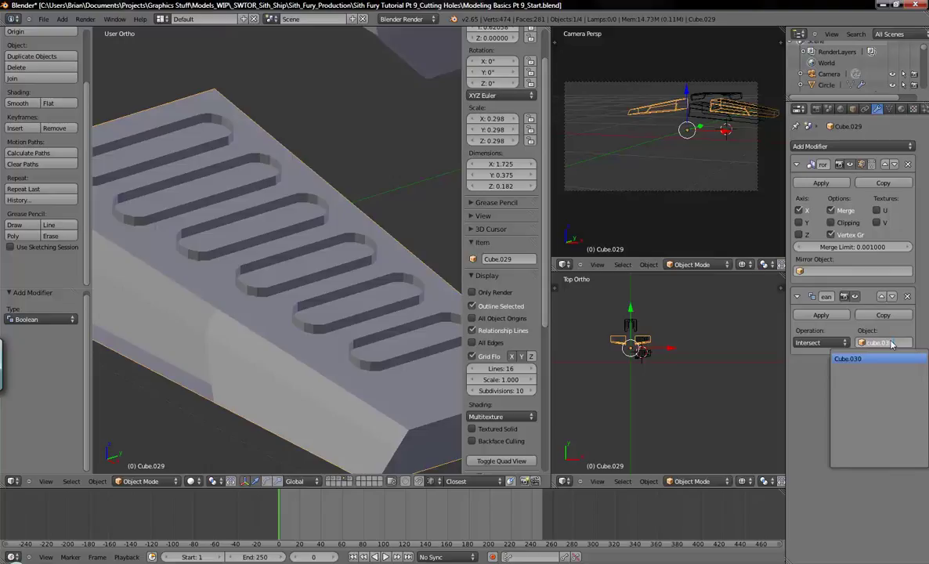
pyautogui.press('Return')
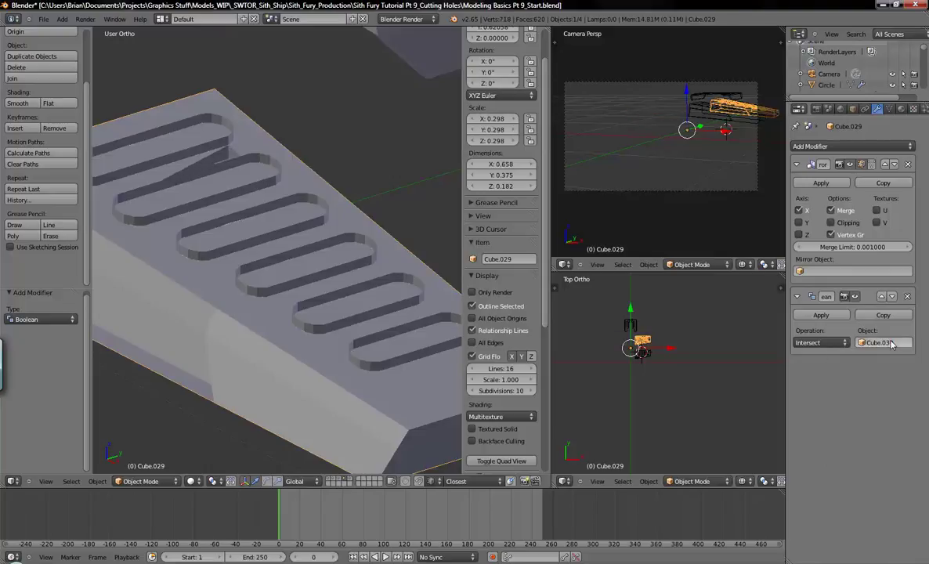
# Switch to wireframe display and examine the edges the Boolean cut makes around the slots.
pyautogui.moveTo(343, 315); pyautogui.dragTo(306, 274, button='middle')
pyautogui.press('z')
pyautogui.moveTo(308, 321); pyautogui.dragTo(243, 193, button='middle')
pyautogui.press('z')
pyautogui.press('z')
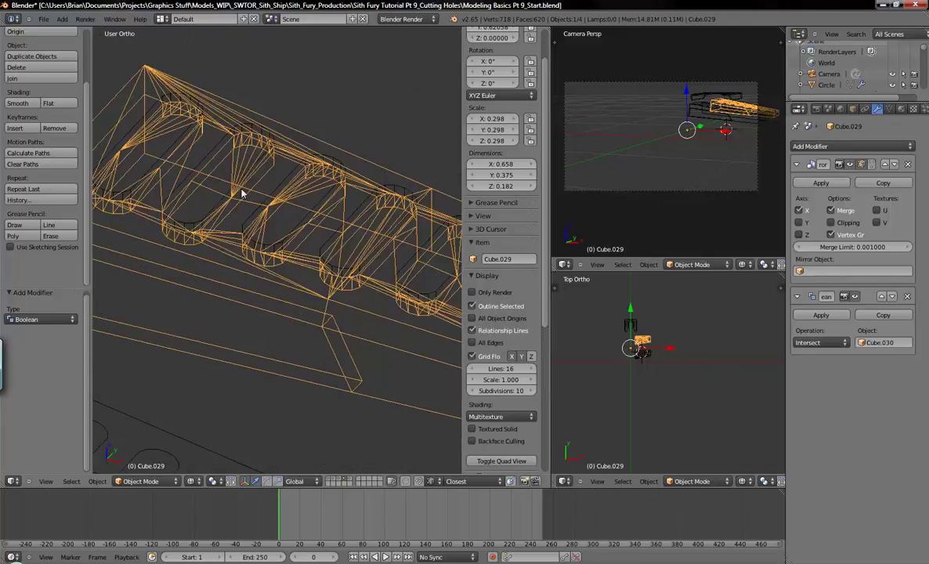
pyautogui.moveTo(349, 297); pyautogui.dragTo(318, 331, button='middle')
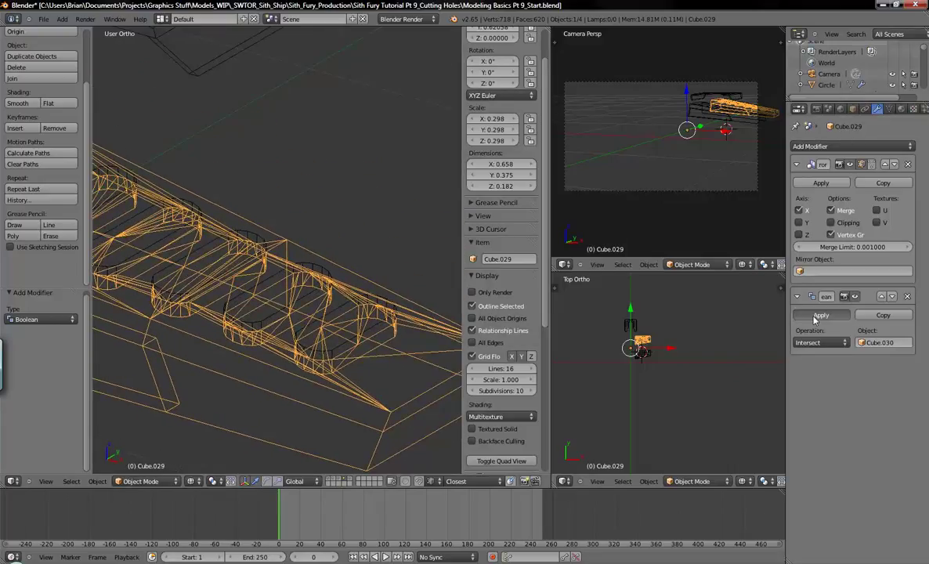
# Apply the wing panel's Boolean modifier and delete the separate slot walls object.
pyautogui.hotkey('ctrl', 'a')
pyautogui.rightClick(342, 310)
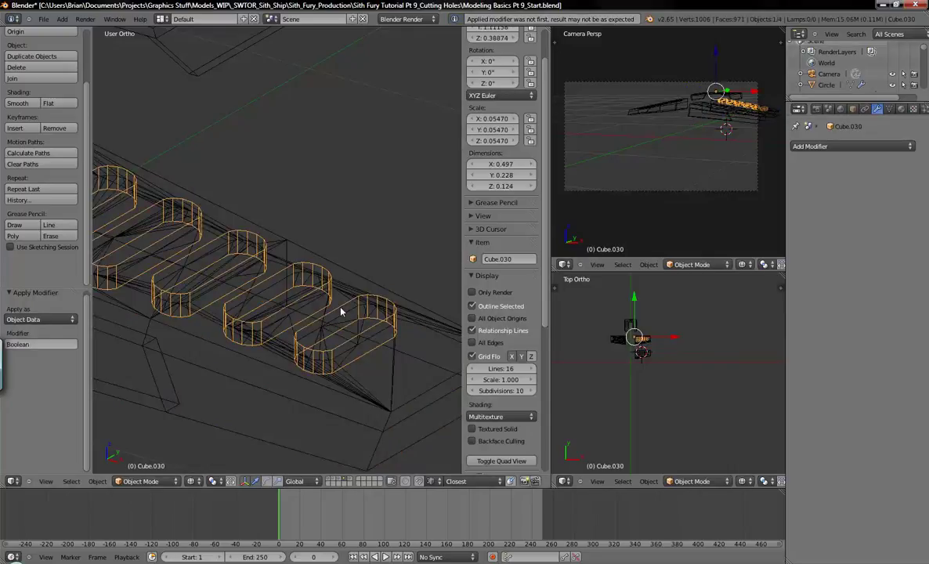
pyautogui.press('x')
pyautogui.click(341, 312)
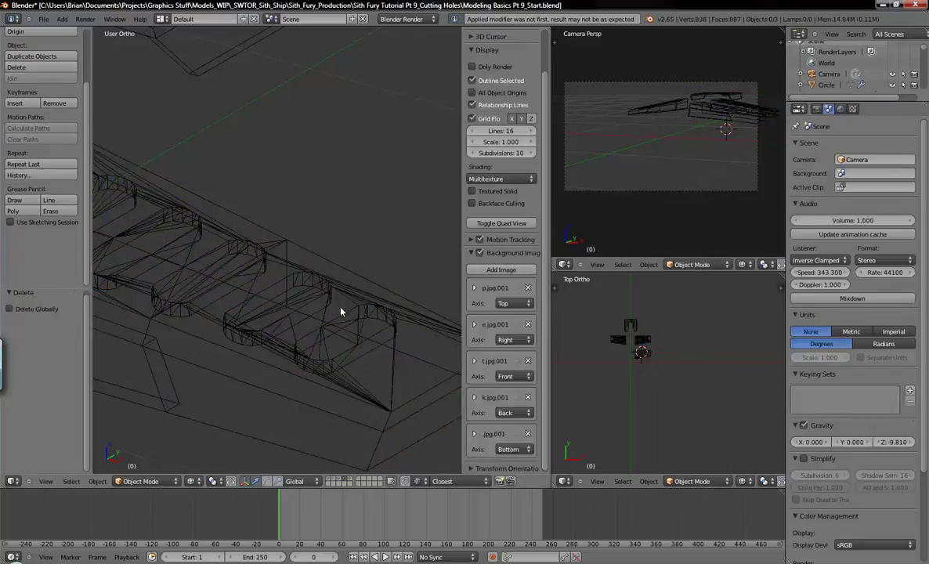
# Select the Boolean-cut wing panel in top view and open its mesh for editing with nothing selected.
pyautogui.press('z')
pyautogui.press('z')
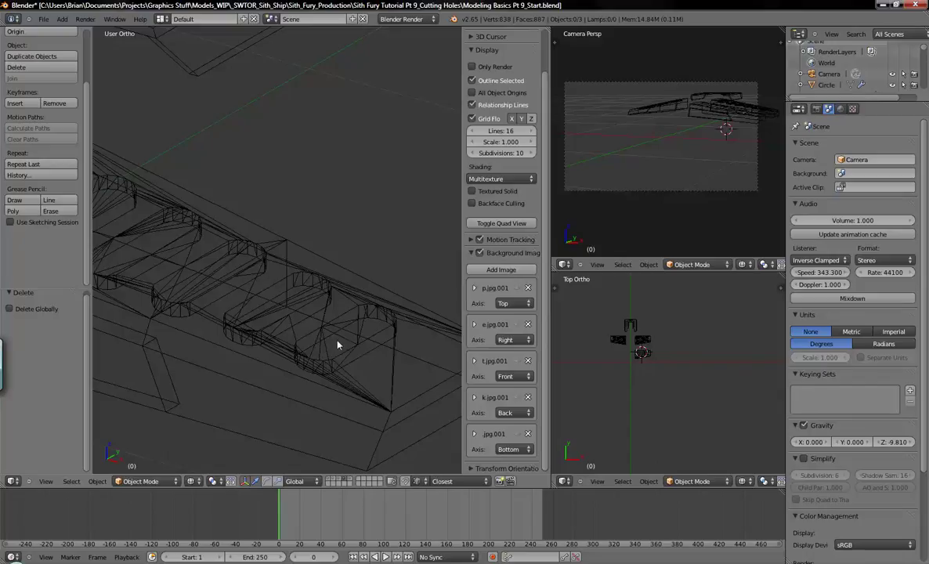
pyautogui.press('KP_7')
pyautogui.keyDown('shift'); pyautogui.moveTo(271, 451); pyautogui.dragTo(318, 324, button='middle'); pyautogui.keyUp('shift')
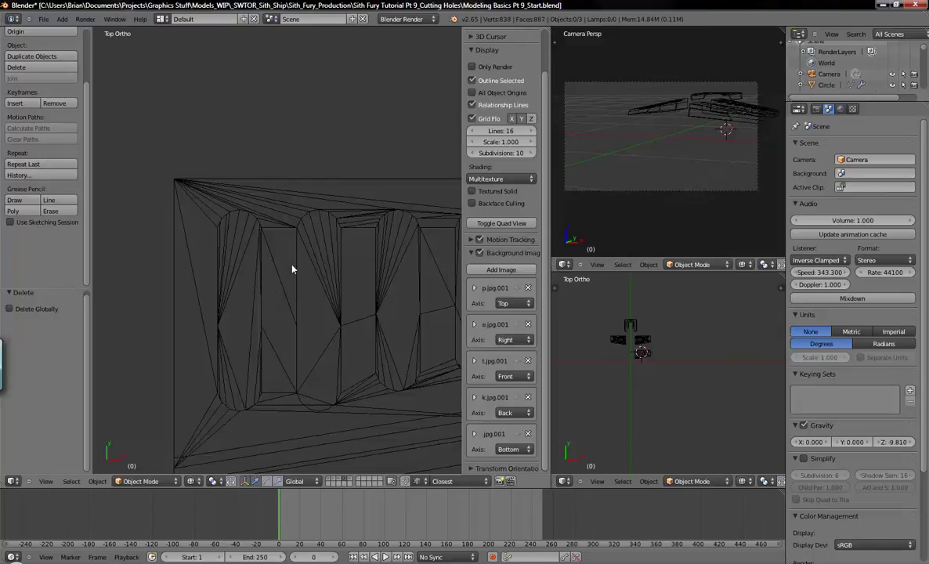
pyautogui.rightClick(296, 233)
pyautogui.keyDown('shift'); pyautogui.moveTo(323, 340); pyautogui.dragTo(275, 322, button='middle'); pyautogui.keyUp('shift')
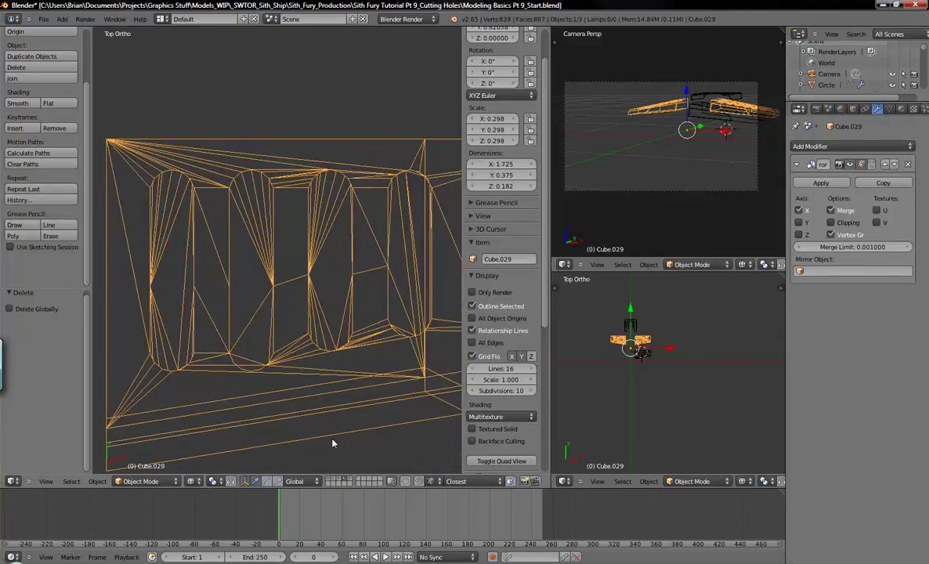
pyautogui.press('Tab')
pyautogui.press('a')
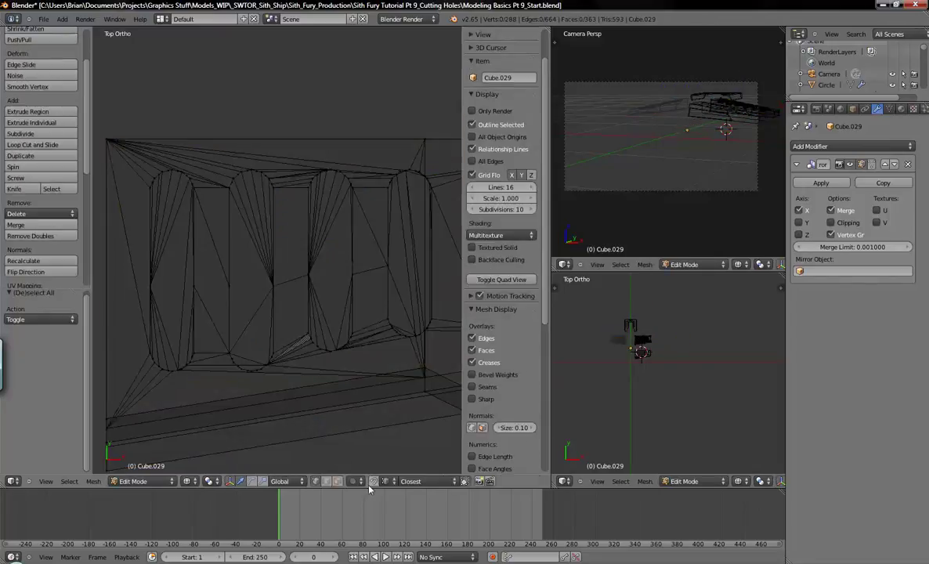
# Examine the Boolean-cut panel's faces around the slots in face select mode and from an angled view, and return to Object Mode.
pyautogui.keyDown('shift'); pyautogui.moveTo(282, 363); pyautogui.dragTo(357, 393, button='middle'); pyautogui.keyUp('shift')
pyautogui.scroll(4, 259, 294)
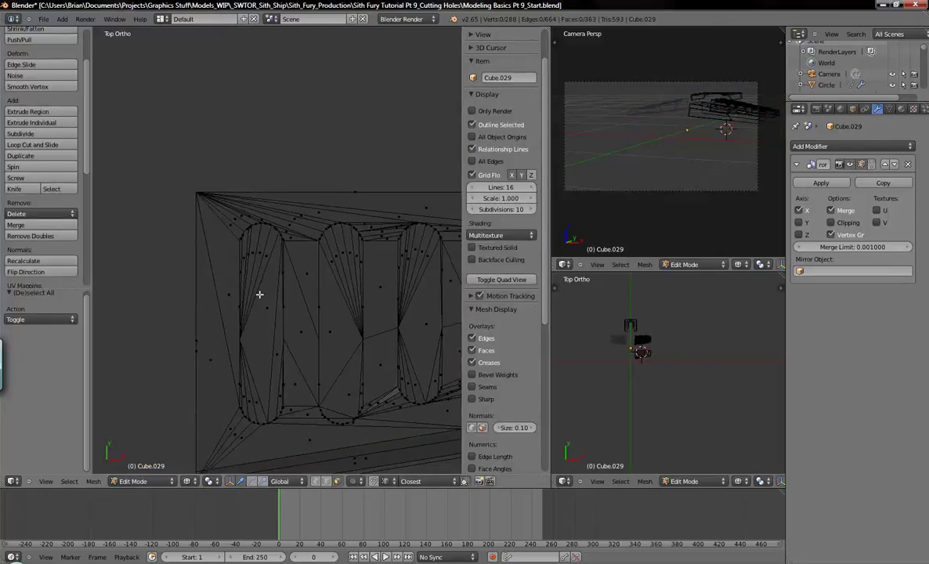
pyautogui.scroll(-1, 294, 362)
pyautogui.scroll(-2, 295, 362)
pyautogui.moveTo(334, 400); pyautogui.dragTo(268, 264, button='middle')
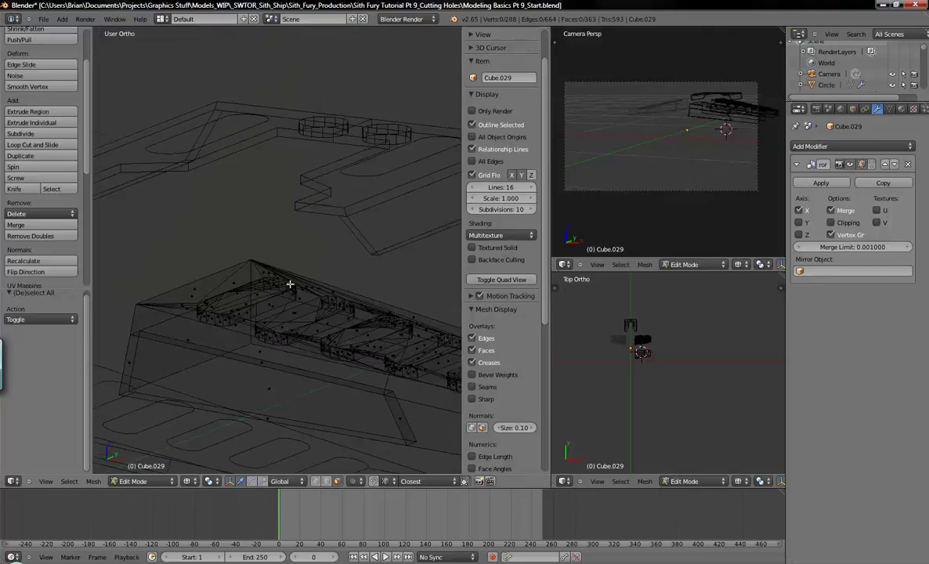
pyautogui.moveTo(371, 319); pyautogui.dragTo(342, 356, button='middle')
pyautogui.scroll(-5, 341, 356)
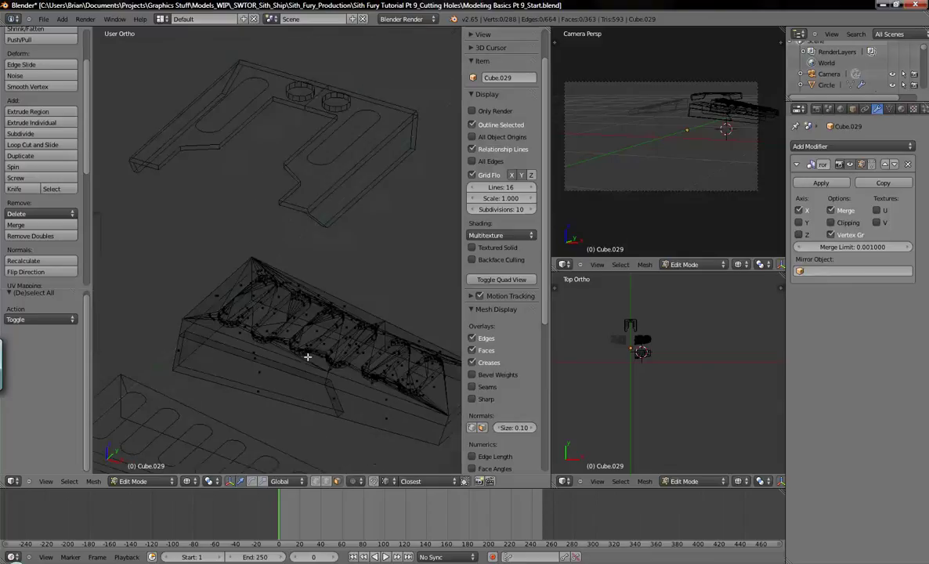
pyautogui.scroll(4, 210, 356)
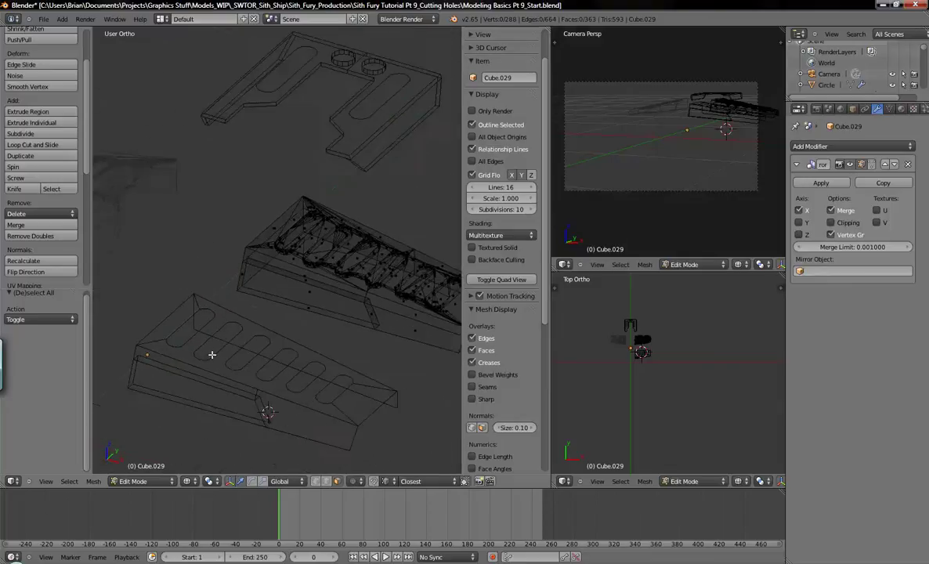
pyautogui.press('Tab')
pyautogui.press('Tab')
pyautogui.press('Tab')
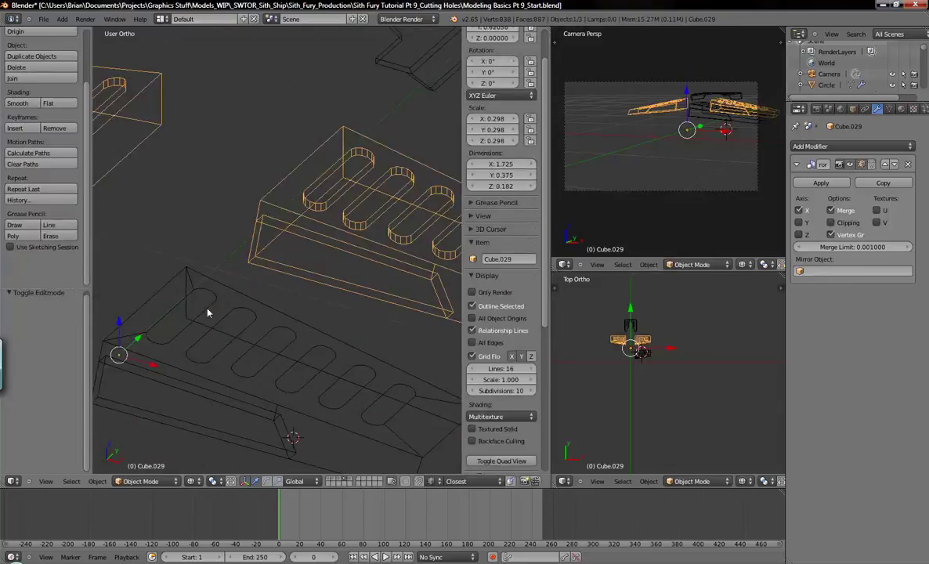
# Select the manually cut wing panel and check its slots in solid shading before returning to wireframe.
pyautogui.rightClick(208, 309)
pyautogui.keyDown('shift'); pyautogui.moveTo(257, 340); pyautogui.dragTo(262, 291, button='middle'); pyautogui.keyUp('shift')
pyautogui.press('z')
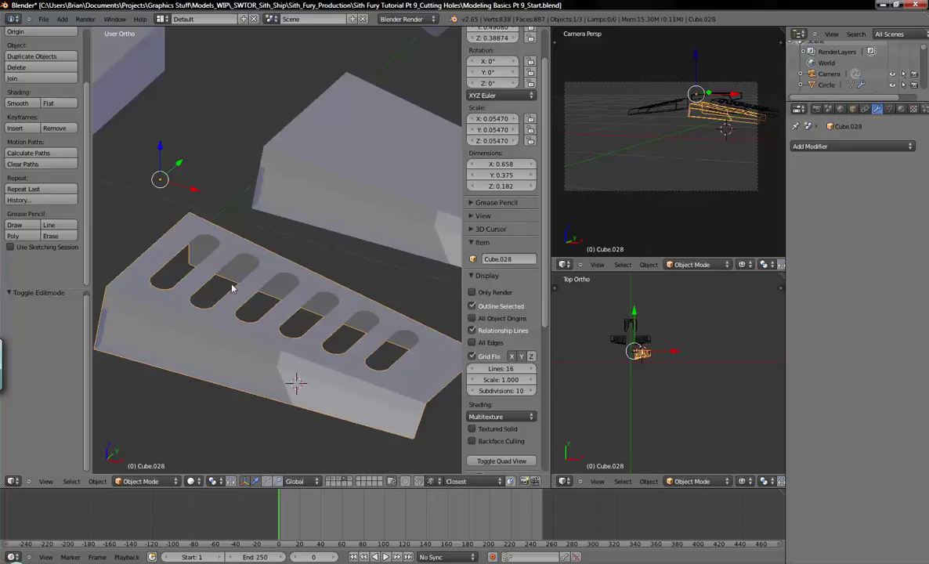
pyautogui.press('z')
# Examine the slots and round holes of the U-shaped part and compare both wing panels in wireframe.
pyautogui.moveTo(299, 328)
pyautogui.mouseDown(button='middle')
pyautogui.moveTo(276, 329)
pyautogui.moveTo(322, 342)
pyautogui.moveTo(334, 270)
pyautogui.moveTo(329, 296)
pyautogui.moveTo(292, 312)
pyautogui.moveTo(315, 321)
pyautogui.mouseUp(button='middle')
pyautogui.scroll(-3, 318, 321)
pyautogui.scroll(3, 297, 315)
pyautogui.keyDown('shift'); pyautogui.moveTo(310, 243); pyautogui.dragTo(327, 353, button='middle'); pyautogui.keyUp('shift')
pyautogui.keyDown('shift'); pyautogui.moveTo(318, 261); pyautogui.dragTo(318, 279, button='middle'); pyautogui.keyUp('shift')
pyautogui.scroll(2, 316, 298)
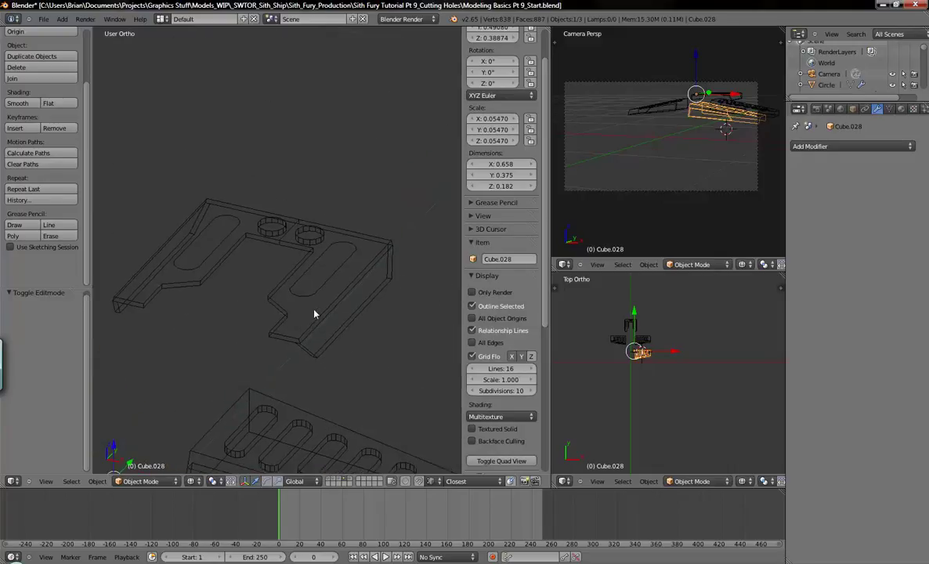
pyautogui.keyDown('shift'); pyautogui.moveTo(363, 283); pyautogui.dragTo(338, 338, button='middle'); pyautogui.keyUp('shift')
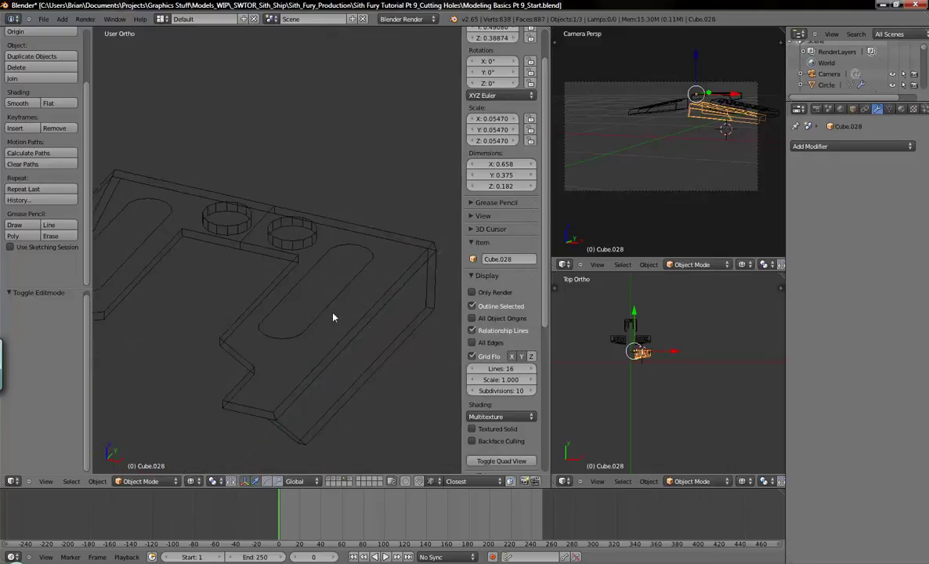
pyautogui.keyDown('shift'); pyautogui.moveTo(321, 372); pyautogui.dragTo(355, 219, button='middle'); pyautogui.keyUp('shift')
pyautogui.keyDown('shift'); pyautogui.moveTo(264, 456); pyautogui.dragTo(265, 303, button='middle'); pyautogui.keyUp('shift')
pyautogui.keyDown('shift'); pyautogui.moveTo(441, 370); pyautogui.dragTo(264, 282, button='middle'); pyautogui.keyUp('shift')
pyautogui.scroll(-7, 303, 396)
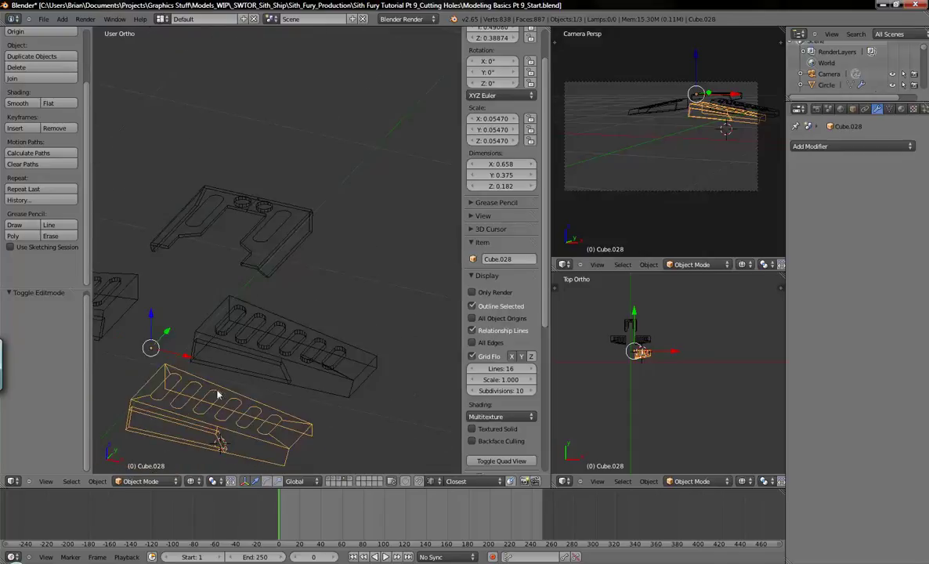
pyautogui.keyDown('shift'); pyautogui.moveTo(250, 379); pyautogui.dragTo(311, 359, button='middle'); pyautogui.keyUp('shift')
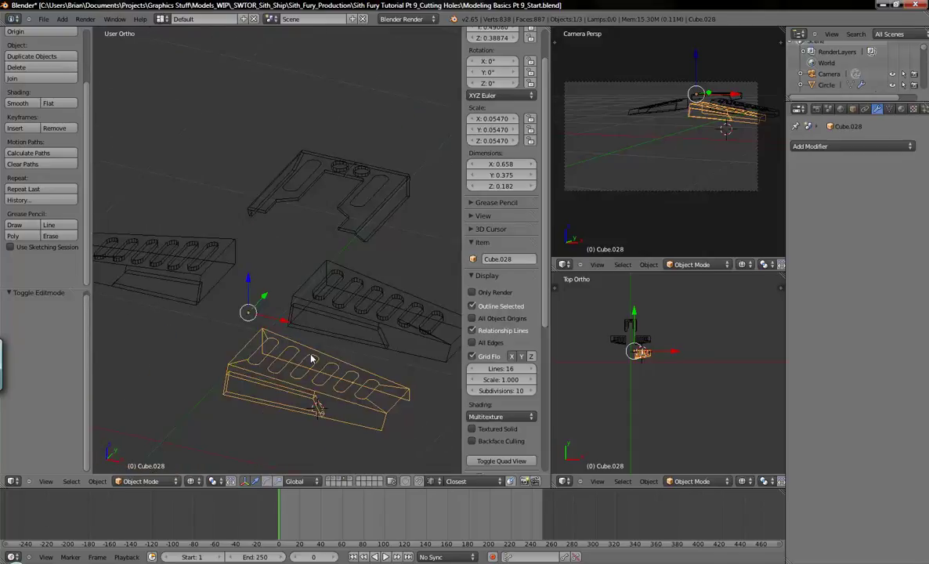
pyautogui.scroll(3, 314, 362)
pyautogui.keyDown('shift'); pyautogui.moveTo(350, 298); pyautogui.dragTo(291, 356, button='middle'); pyautogui.keyUp('shift')
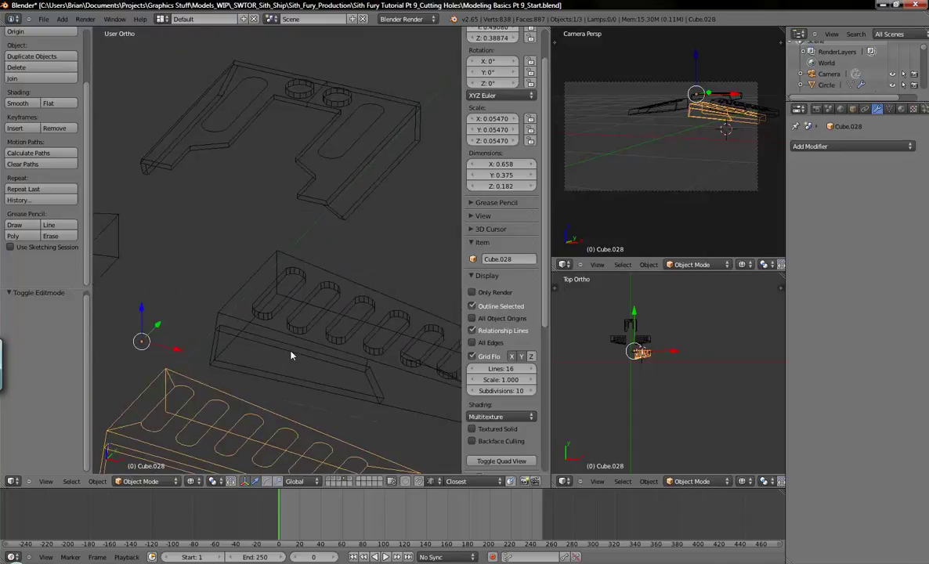
# Deselect everything and open the manually cut wing panel's mesh in Edit Mode.
pyautogui.press('a')
pyautogui.keyDown('shift'); pyautogui.moveTo(240, 394); pyautogui.dragTo(265, 338, button='middle'); pyautogui.keyUp('shift')
pyautogui.scroll(2, 249, 358)
pyautogui.scroll(1, 249, 358)
pyautogui.moveTo(186, 355); pyautogui.dragTo(232, 332, button='middle')
pyautogui.scroll(-4, 230, 373)
pyautogui.moveTo(230, 373)
pyautogui.mouseDown(button='middle')
pyautogui.moveTo(253, 369)
pyautogui.moveTo(120, 332)
pyautogui.moveTo(109, 307)
pyautogui.moveTo(220, 359)
pyautogui.mouseUp(button='middle')
pyautogui.scroll(4, 230, 373)
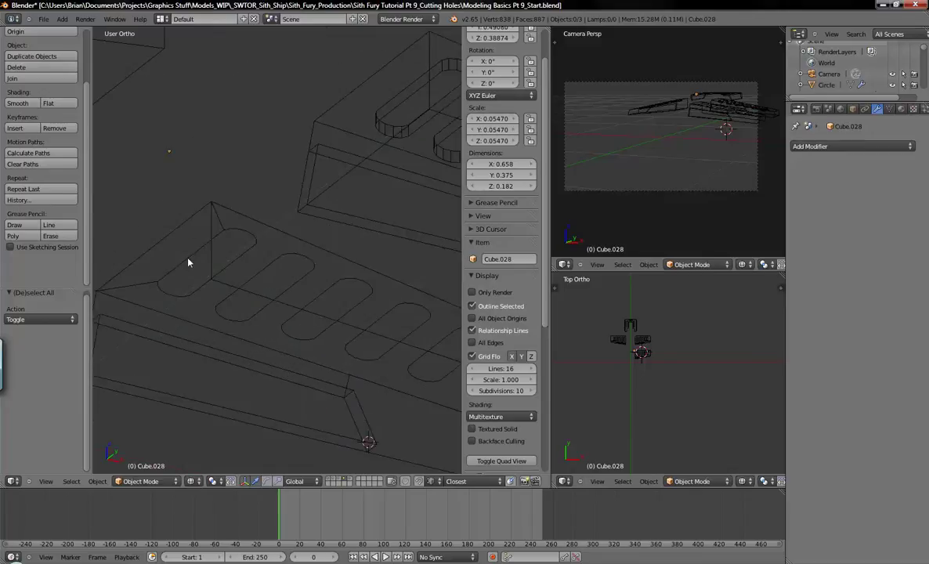
pyautogui.rightClick(186, 262)
pyautogui.press('Tab')
# Connect a vertex on the first slot's rounded end to the panel's nearest front corner.
pyautogui.moveTo(192, 266); pyautogui.dragTo(188, 328, button='middle')
pyautogui.scroll(1, 246, 340)
pyautogui.scroll(2, 244, 308)
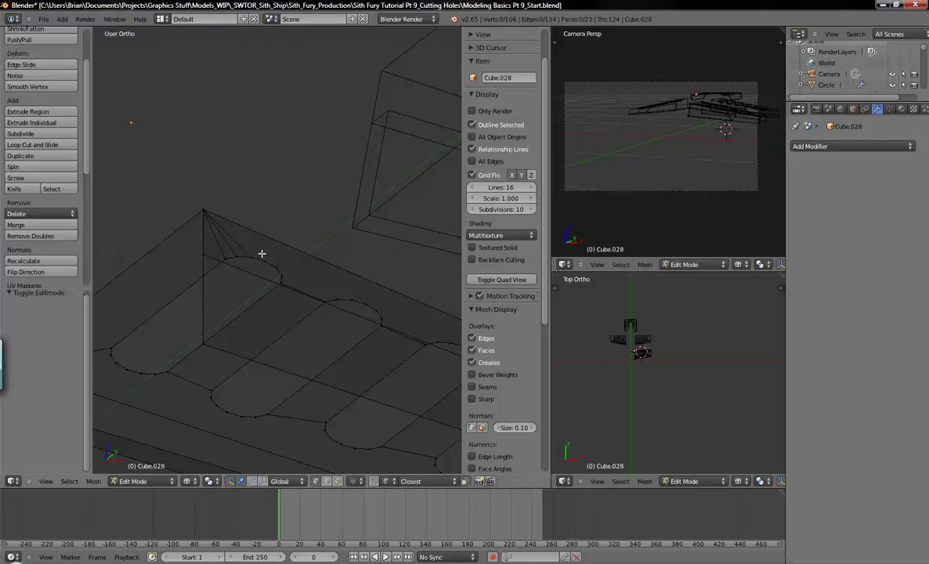
pyautogui.moveTo(347, 320); pyautogui.dragTo(360, 294, button='middle')
pyautogui.rightClick(229, 278)
pyautogui.keyDown('shift'); pyautogui.rightClick(129, 284); pyautogui.keyUp('shift')
pyautogui.press('j')
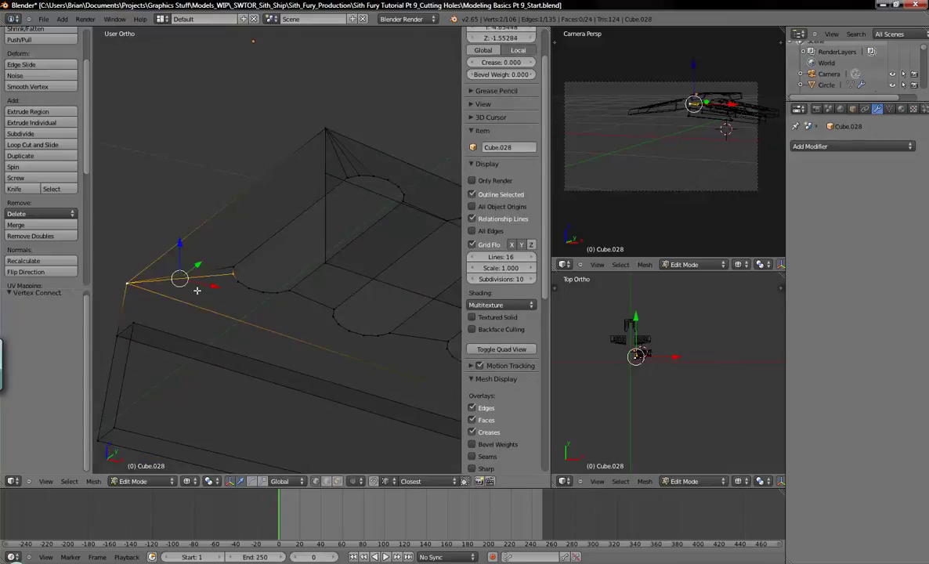
# Try to join another vertex of the first slot's rounded end to the same panel corner, and undo that connection.
pyautogui.rightClick(270, 293)
pyautogui.keyDown('shift'); pyautogui.rightClick(283, 310); pyautogui.keyUp('shift')
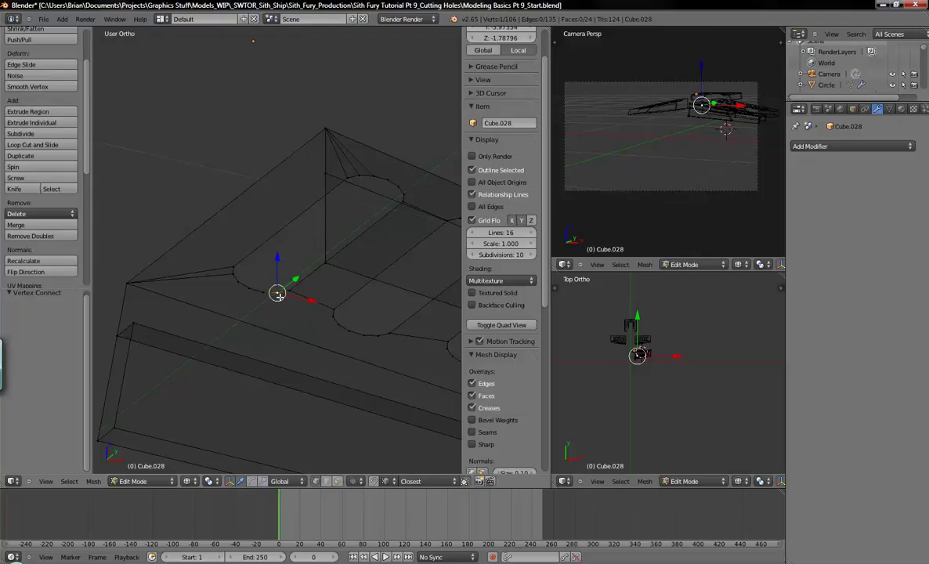
pyautogui.rightClick(261, 303)
pyautogui.moveTo(246, 296); pyautogui.dragTo(188, 290, button='right')
pyautogui.keyDown('shift'); pyautogui.rightClick(126, 284); pyautogui.keyUp('shift')
pyautogui.keyDown('shift'); pyautogui.rightClick(134, 286); pyautogui.keyUp('shift')
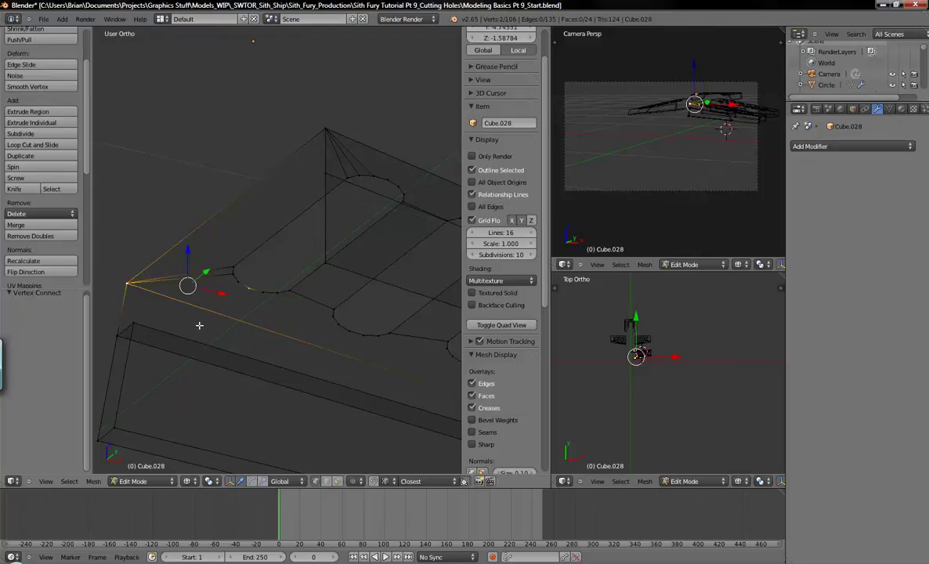
pyautogui.press('f')
pyautogui.press('a')
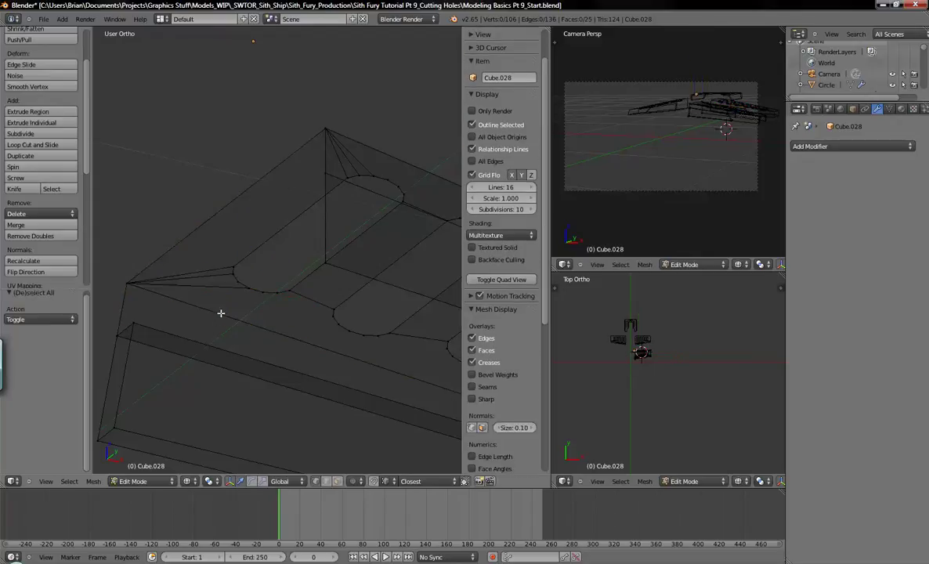
pyautogui.hotkey('ctrl', 'z')
pyautogui.hotkey('ctrl', 'z')
pyautogui.press('a')
# Connect a vertex on the last slot's rounded end to the front corner at the panel's opposite end, and clear the selection.
pyautogui.keyDown('shift'); pyautogui.moveTo(309, 340); pyautogui.dragTo(249, 311, button='middle'); pyautogui.keyUp('shift')
pyautogui.scroll(-4, 263, 394)
pyautogui.keyDown('shift'); pyautogui.moveTo(340, 392); pyautogui.dragTo(289, 353, button='middle'); pyautogui.keyUp('shift')
pyautogui.scroll(7, 291, 382)
pyautogui.keyDown('shift'); pyautogui.moveTo(366, 276); pyautogui.dragTo(279, 270, button='middle'); pyautogui.keyUp('shift')
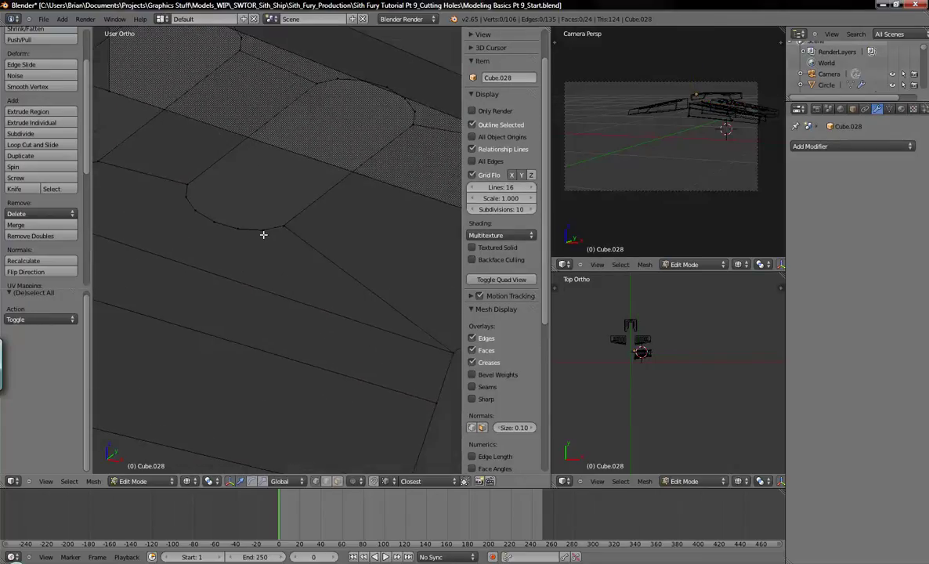
pyautogui.click(263, 232)
pyautogui.hotkey('ctrl', 'space')
pyautogui.keyDown('shift'); pyautogui.click(453, 352); pyautogui.keyUp('shift')
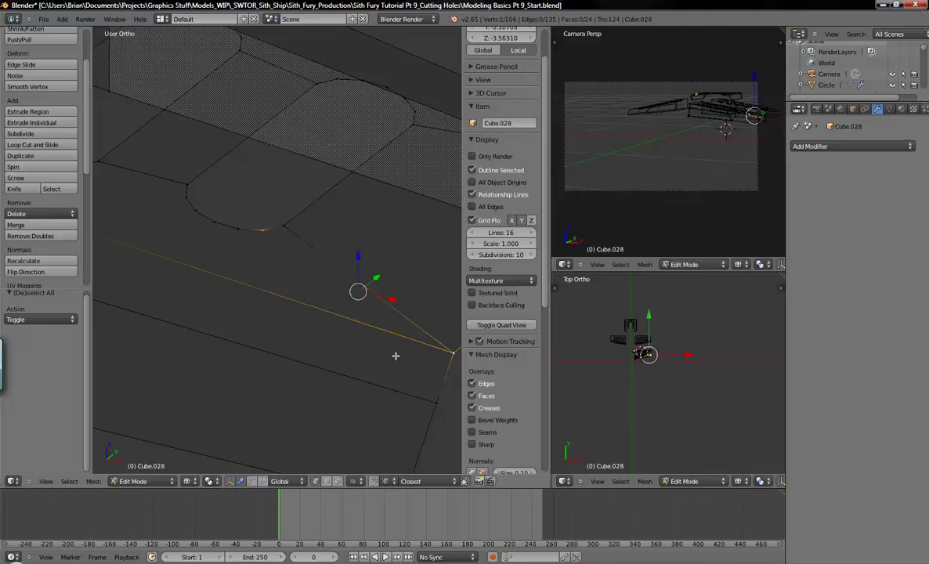
pyautogui.keyDown('shift'); pyautogui.moveTo(396, 355); pyautogui.dragTo(269, 380, button='middle'); pyautogui.keyUp('shift')
pyautogui.press('j')
pyautogui.scroll(-3, 268, 378)
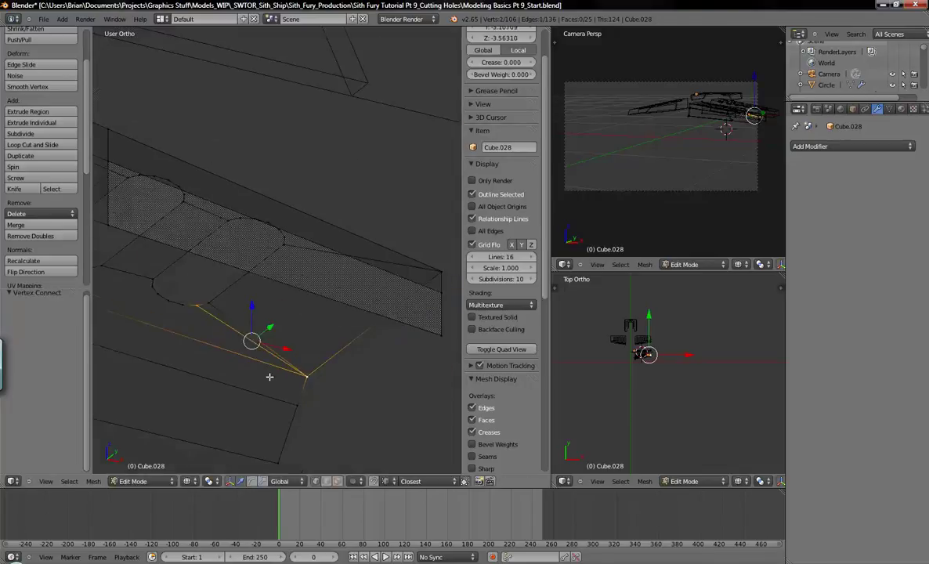
pyautogui.press('a')
pyautogui.keyDown('shift'); pyautogui.moveTo(186, 369); pyautogui.dragTo(274, 401, button='middle'); pyautogui.keyUp('shift')
pyautogui.keyDown('alt'); pyautogui.scroll(-1, 314, 391); pyautogui.keyUp('alt')
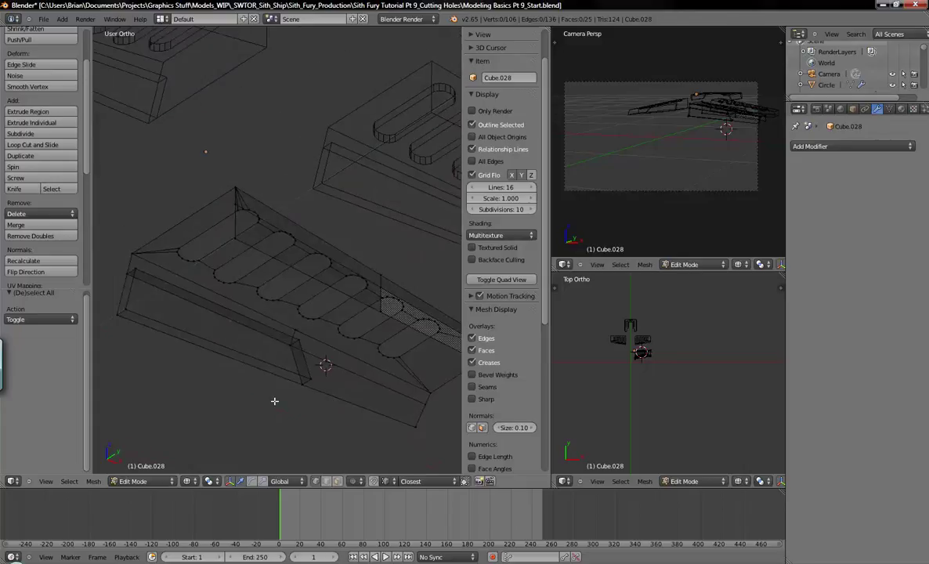
pyautogui.keyDown('shift'); pyautogui.moveTo(288, 279); pyautogui.dragTo(280, 338, button='middle'); pyautogui.keyUp('shift')
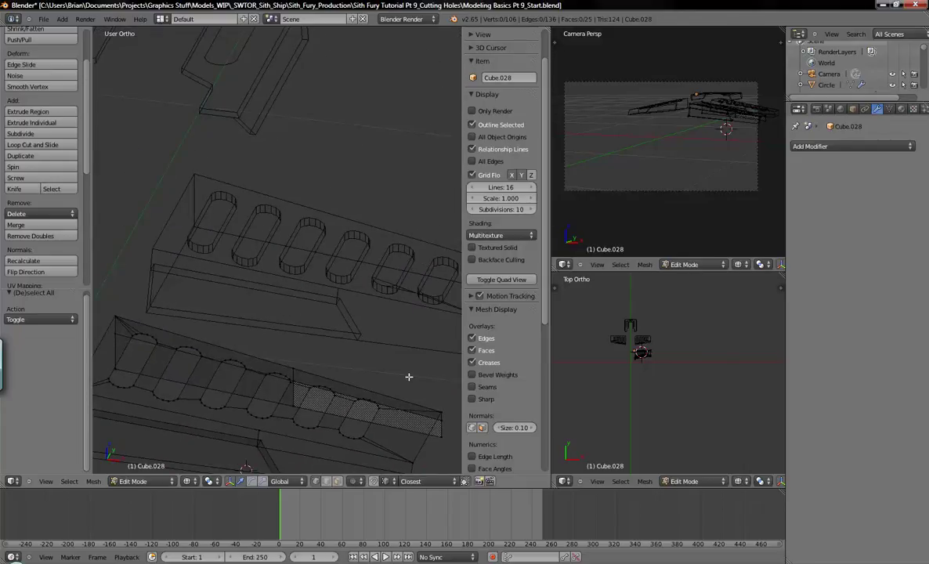